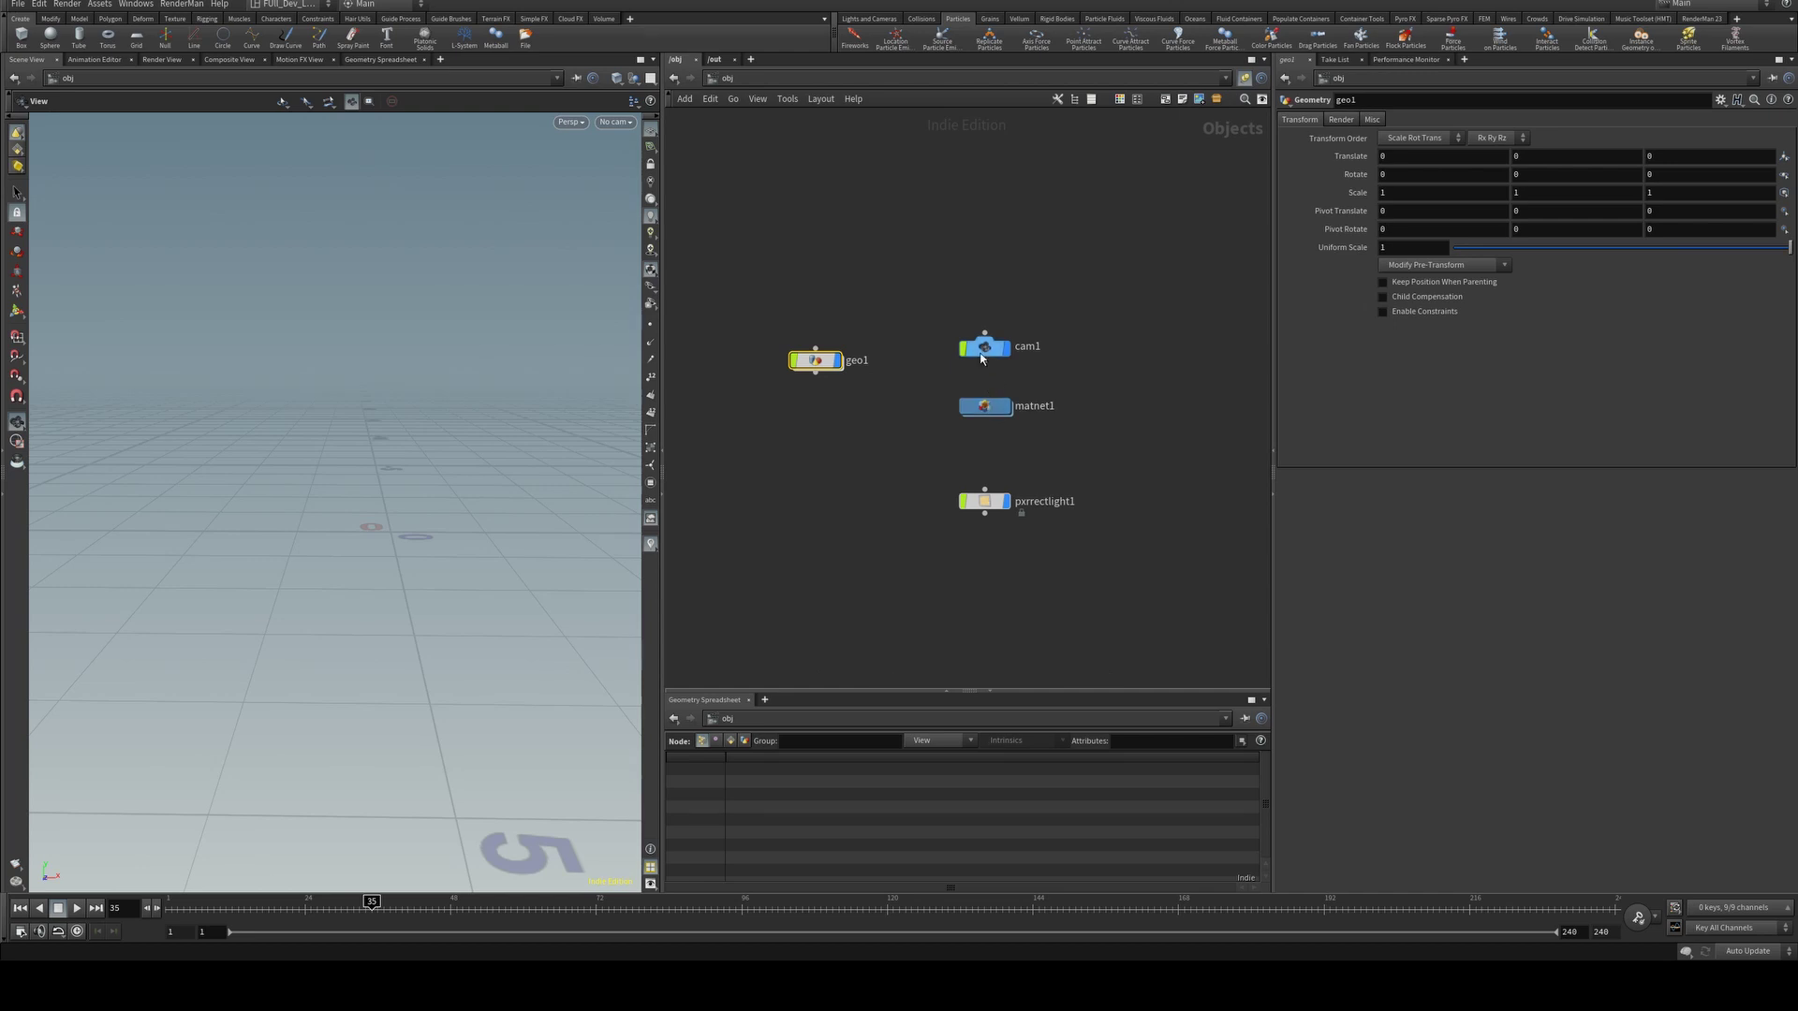
Inside geo1, add a sphere node and set its Primitive Type to Polygon Mesh.
{"action": "double_click", "coordinate": [816, 361]}
{"action": "key", "text": "Tab"}
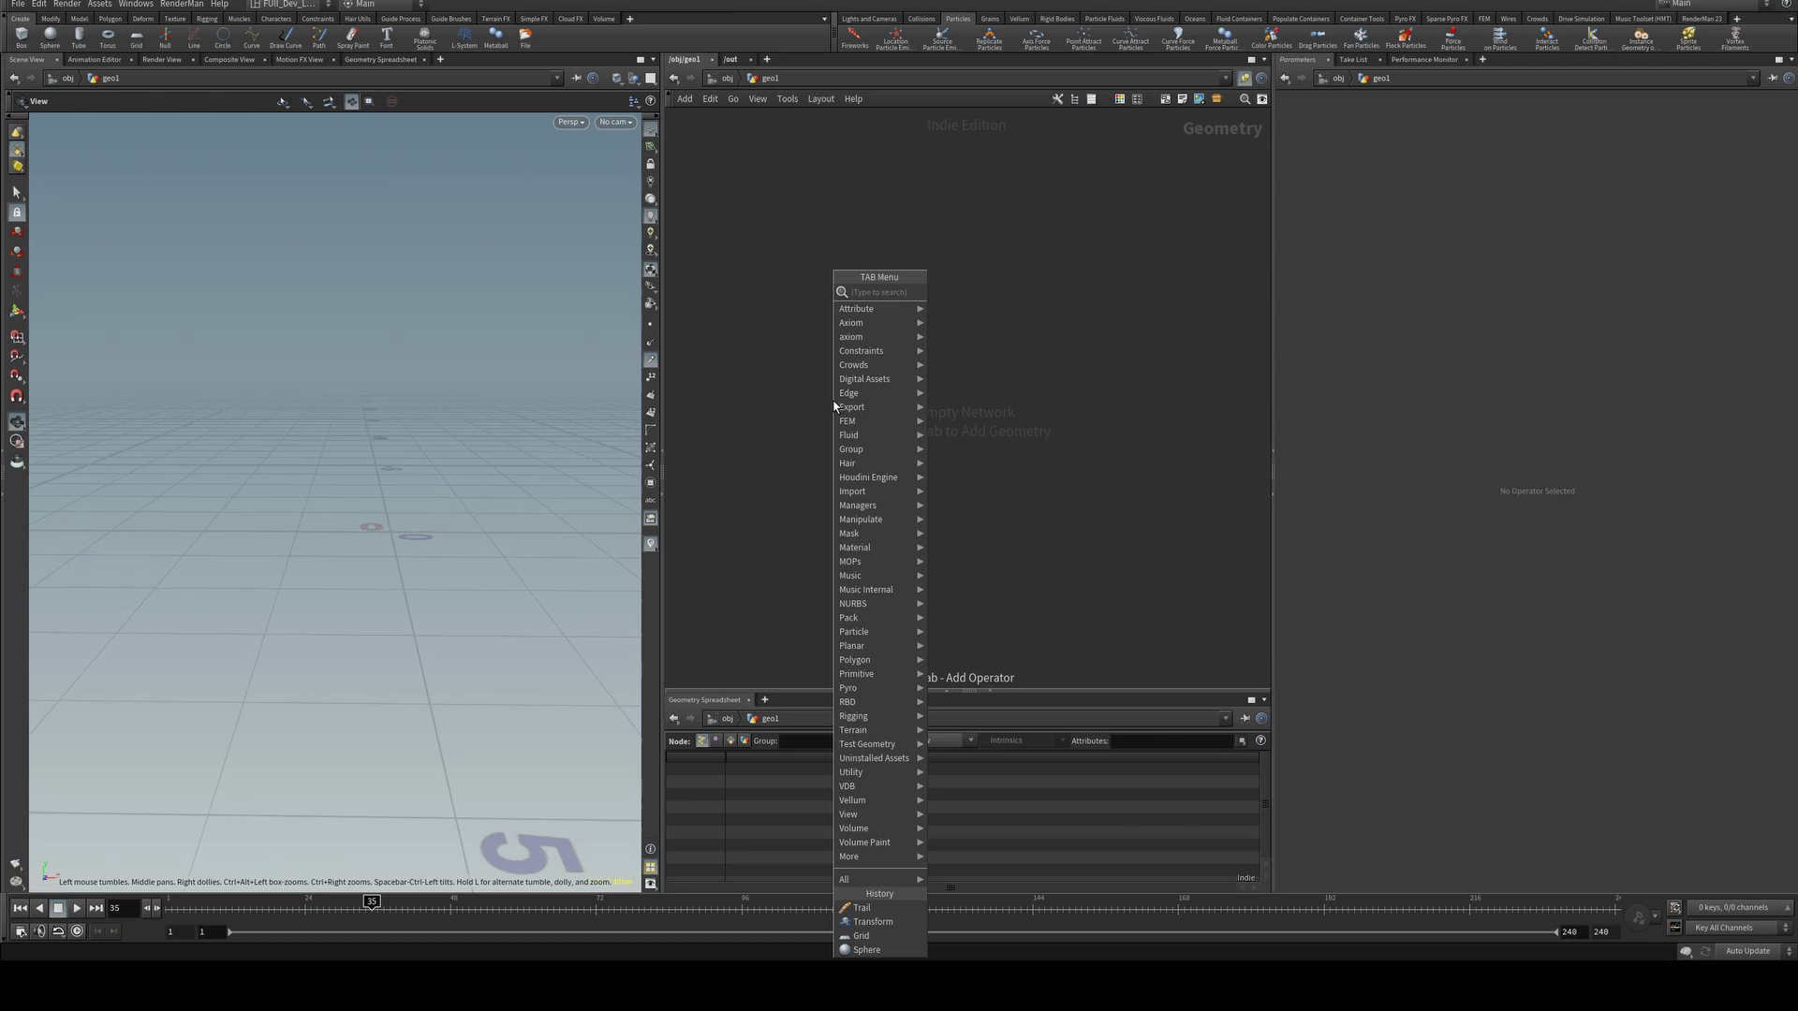
{"action": "type", "text": "sphere"}
{"action": "key", "text": "Return"}
{"action": "left_click", "coordinate": [832, 400]}
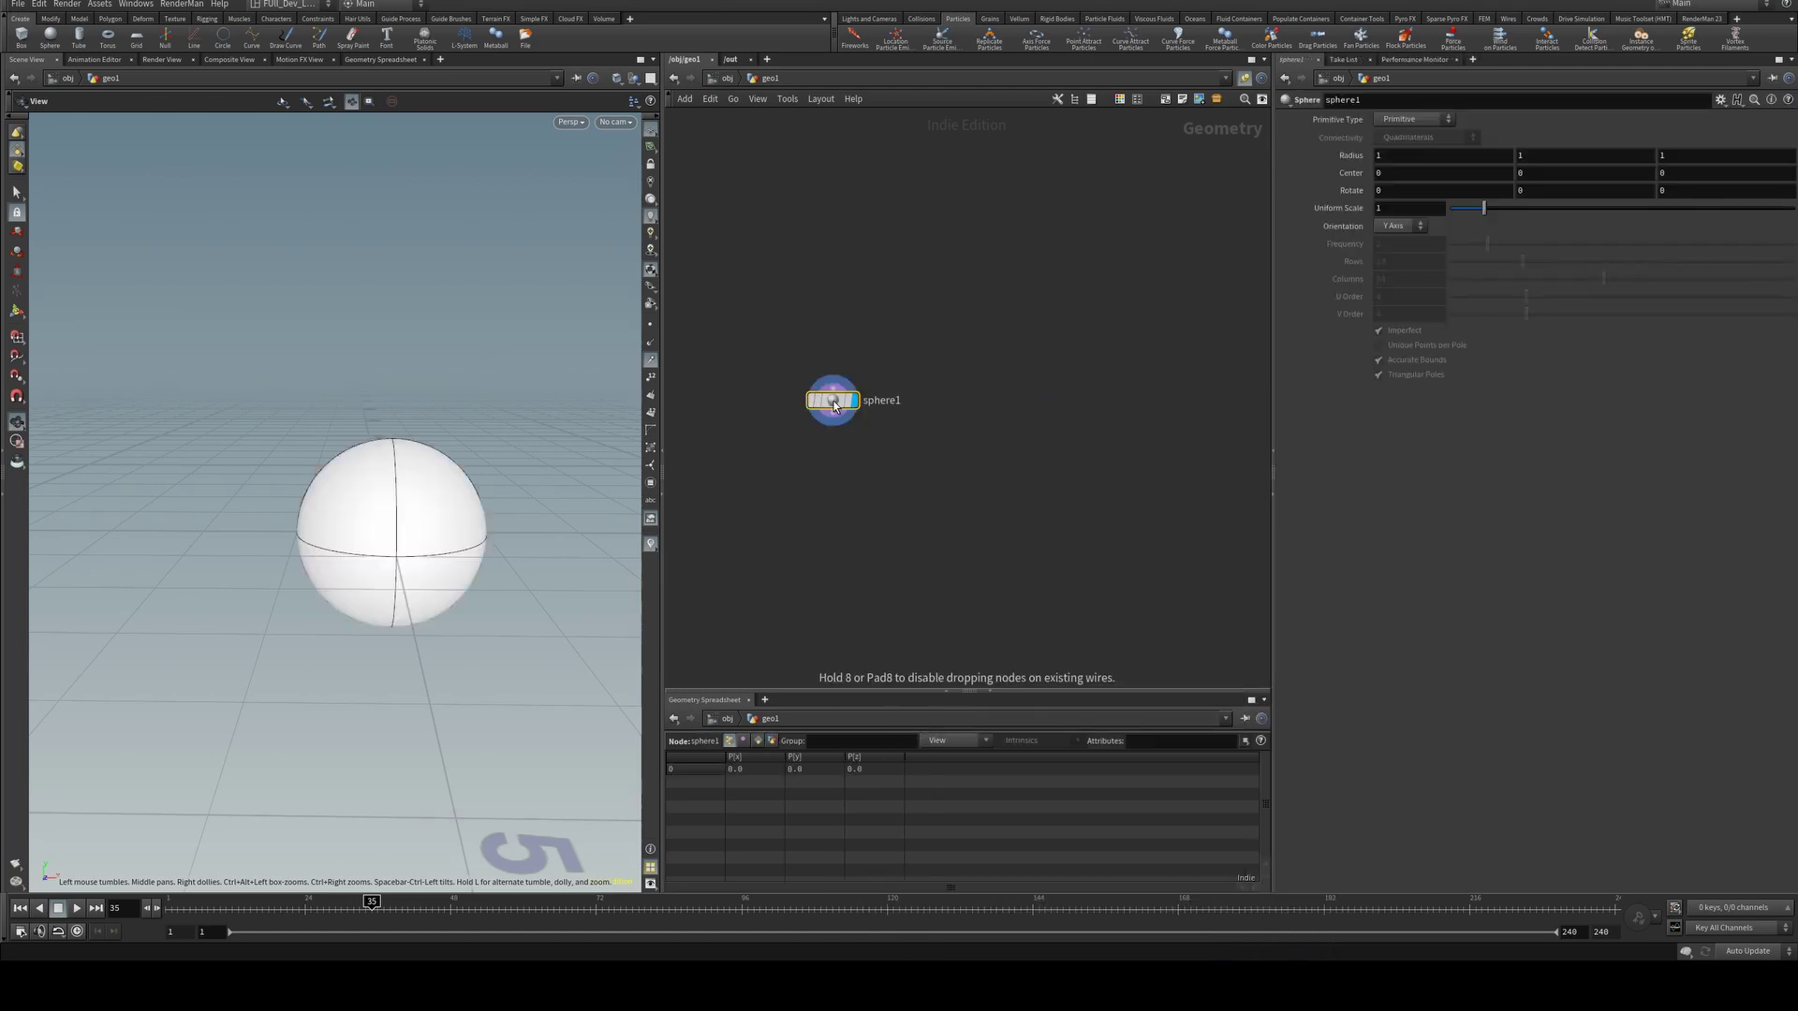
{"action": "left_click", "coordinate": [1430, 123]}
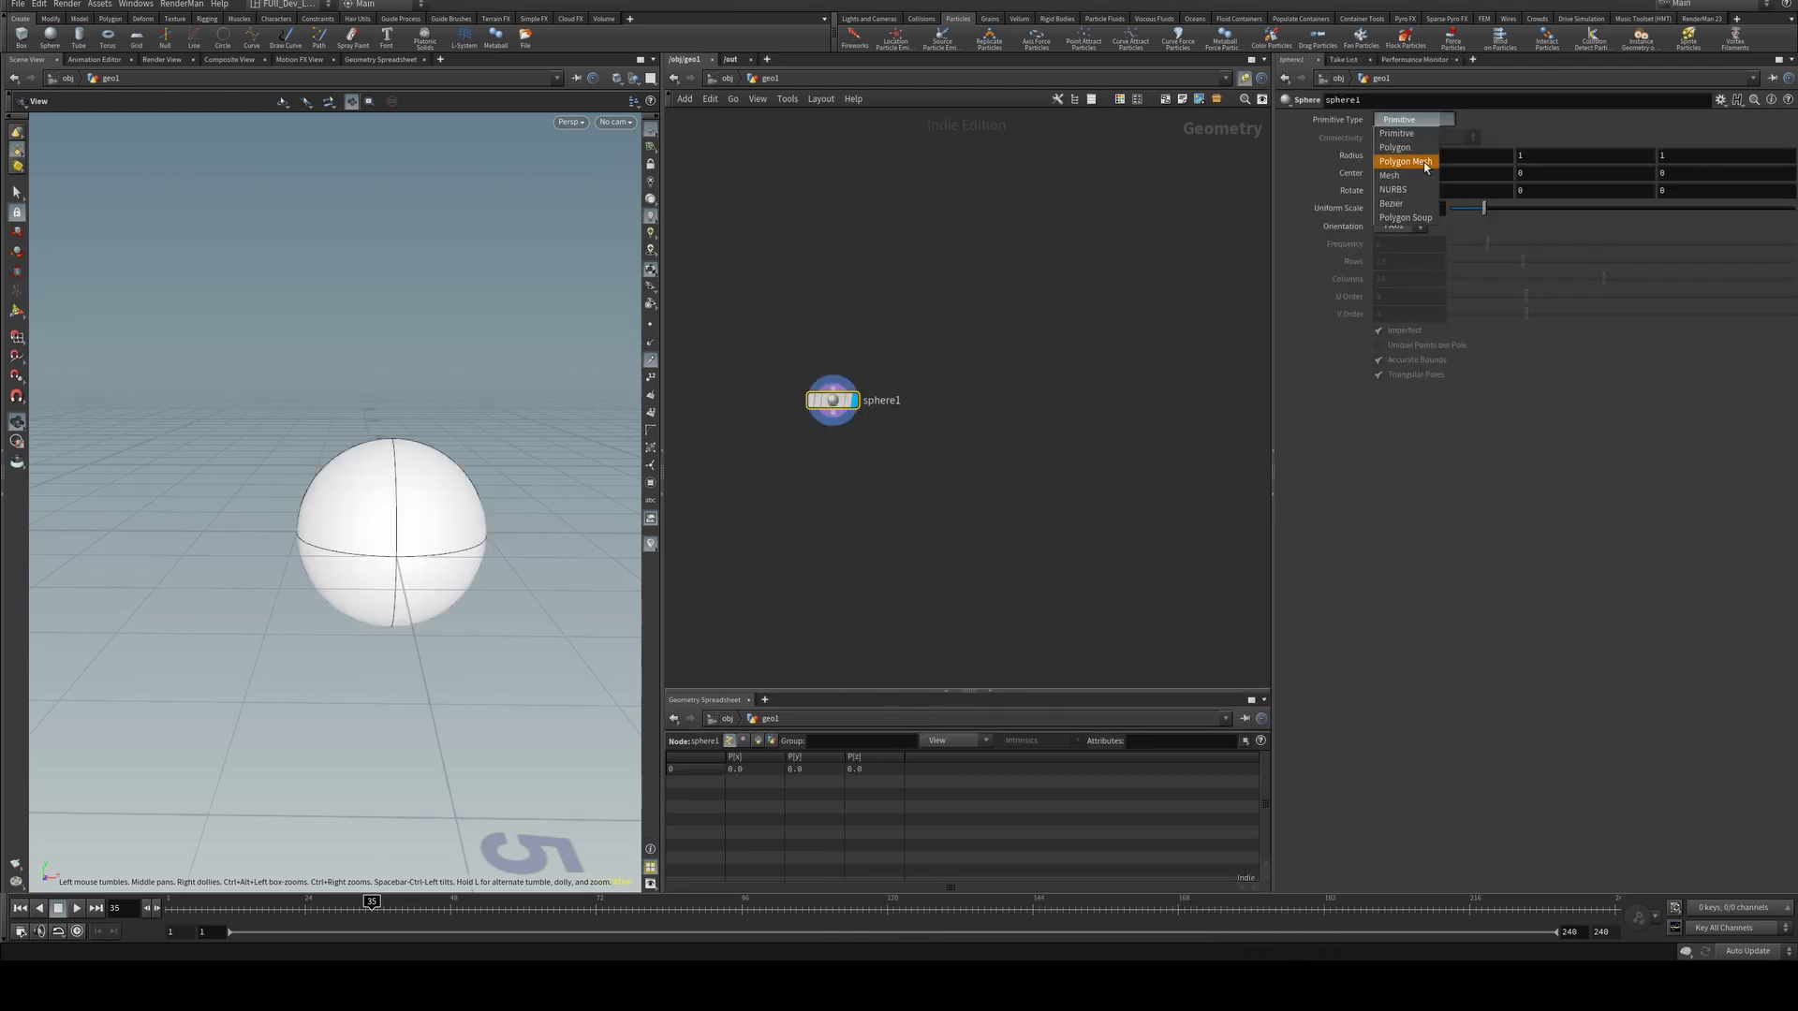
{"action": "left_click", "coordinate": [1425, 163]}
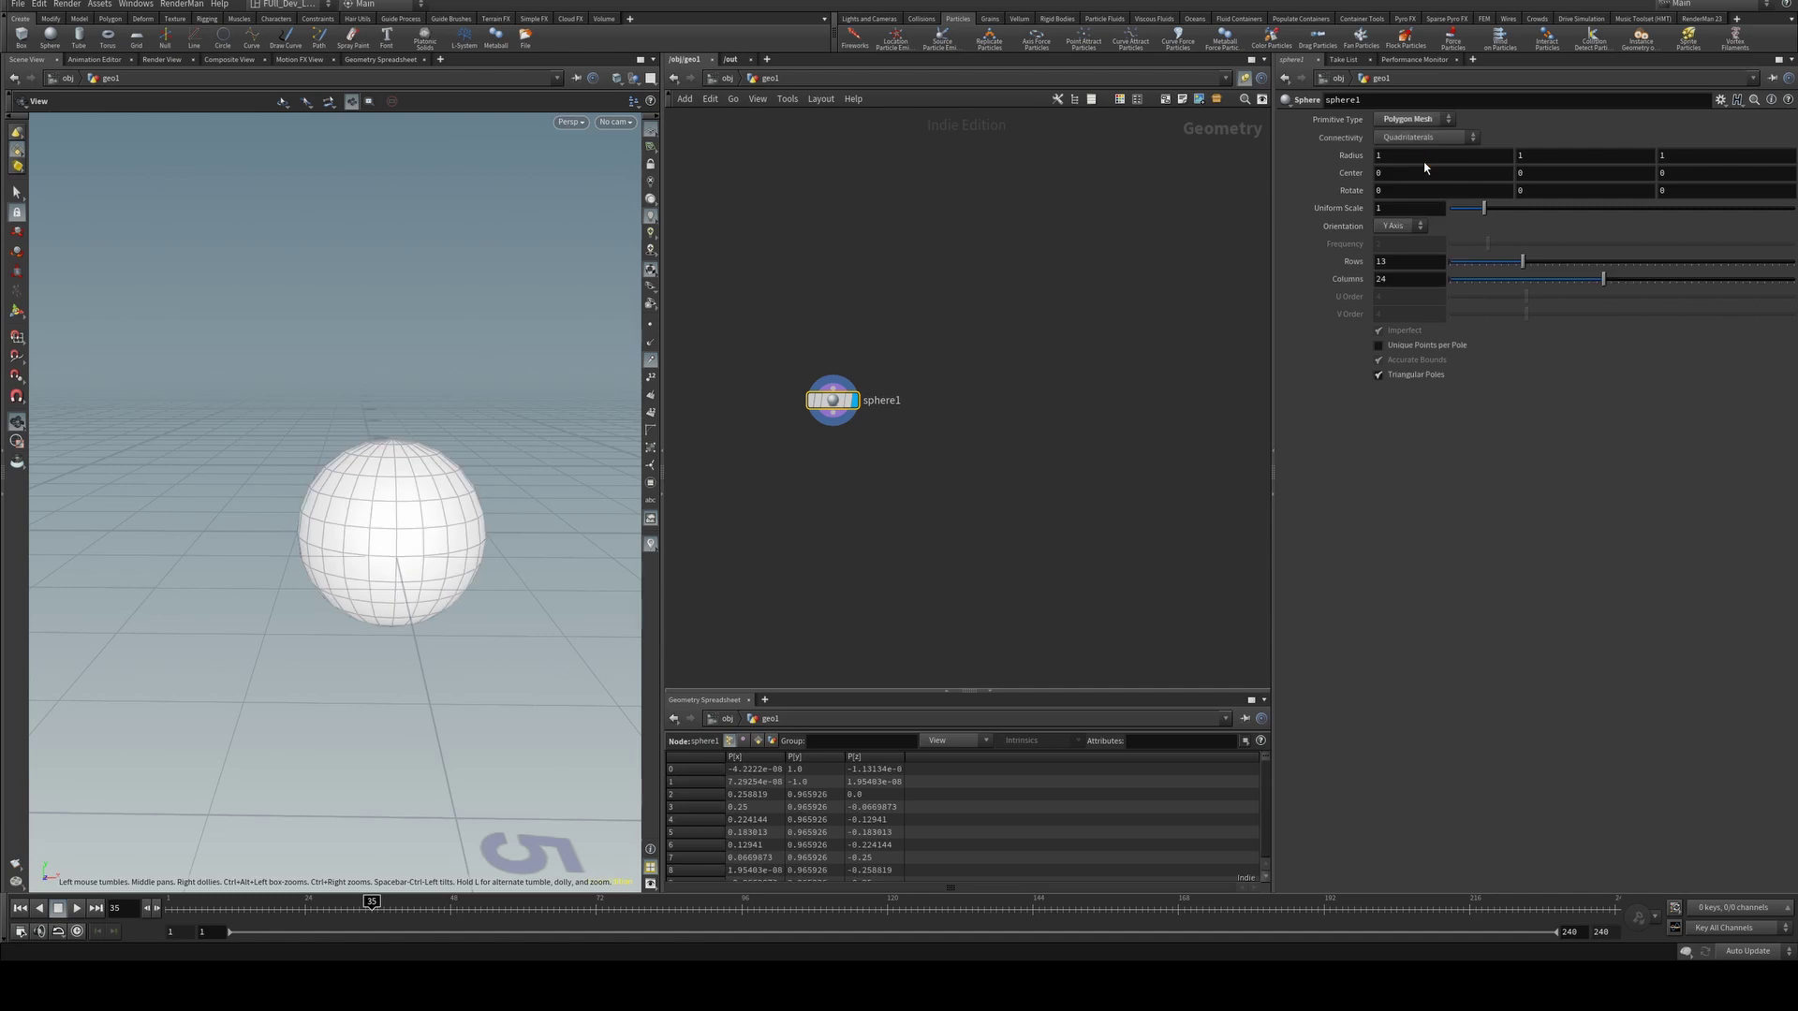
Add a displayed Add node below sphere1 that deletes the geometry but keeps the points.
{"action": "key", "text": "Tab"}
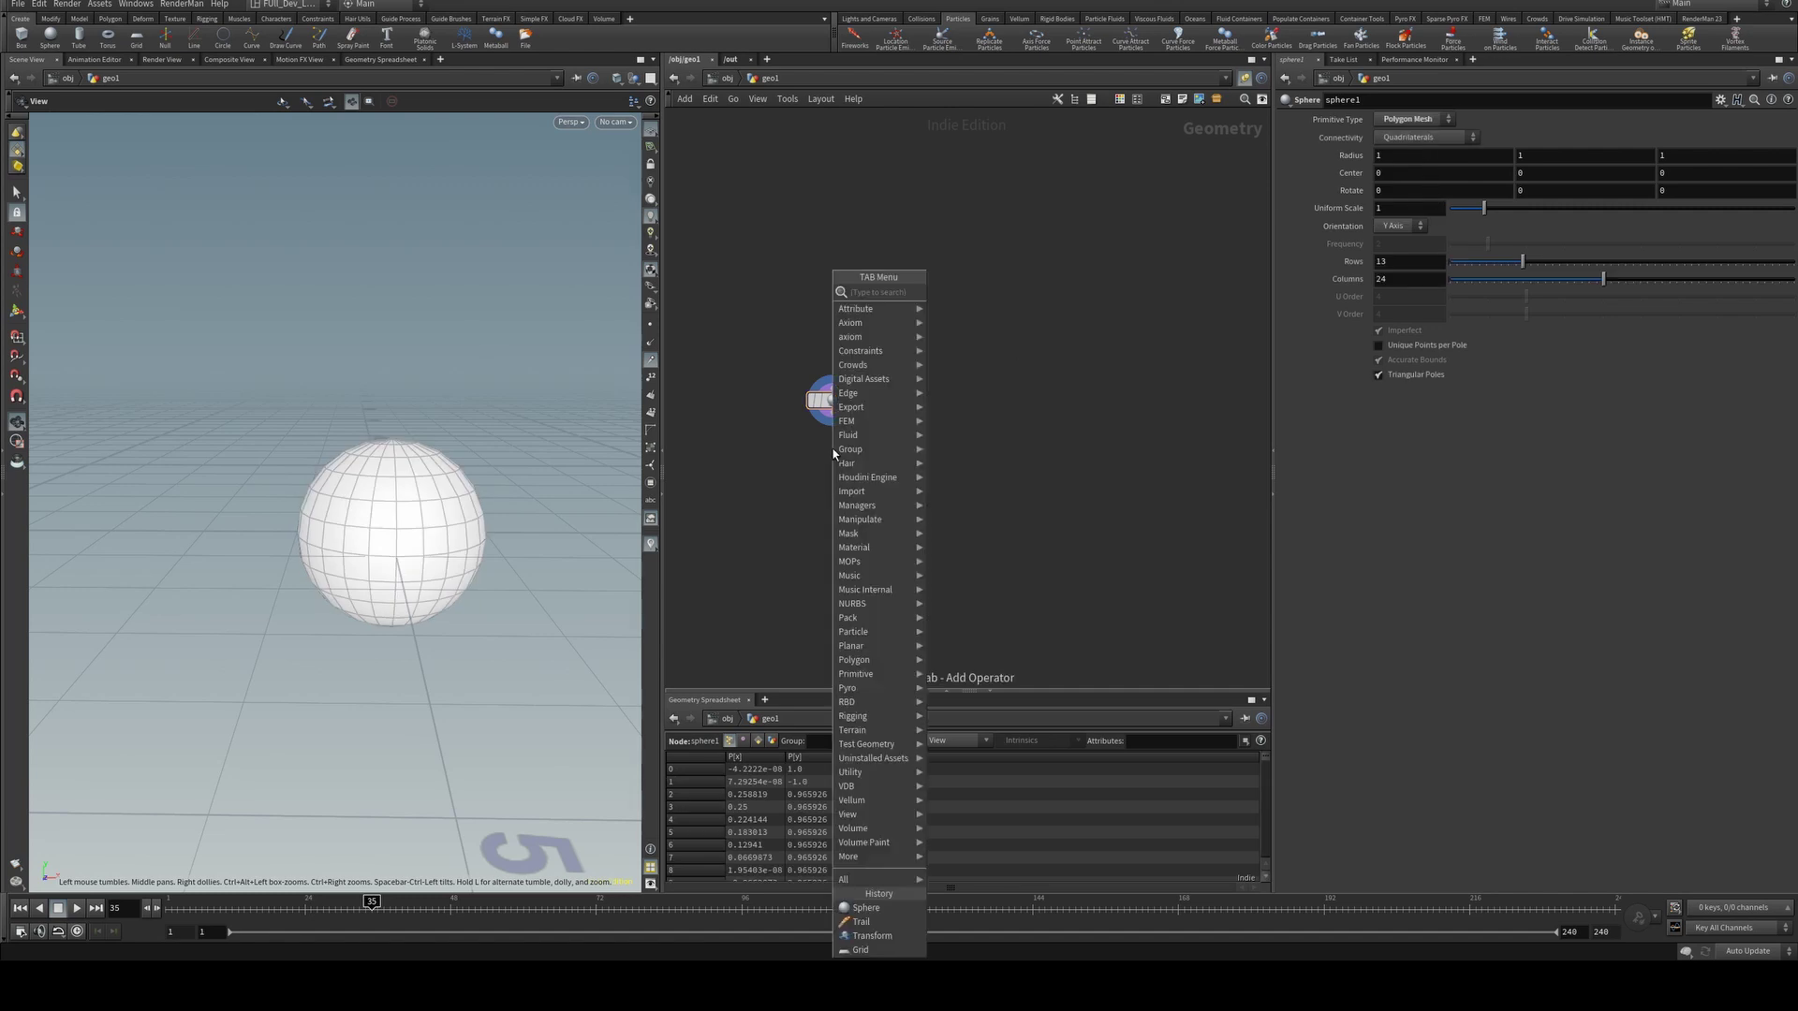
{"action": "type", "text": "add"}
{"action": "key", "text": "Return"}
{"action": "left_click", "coordinate": [833, 448]}
{"action": "mouse_move", "coordinate": [834, 454]}
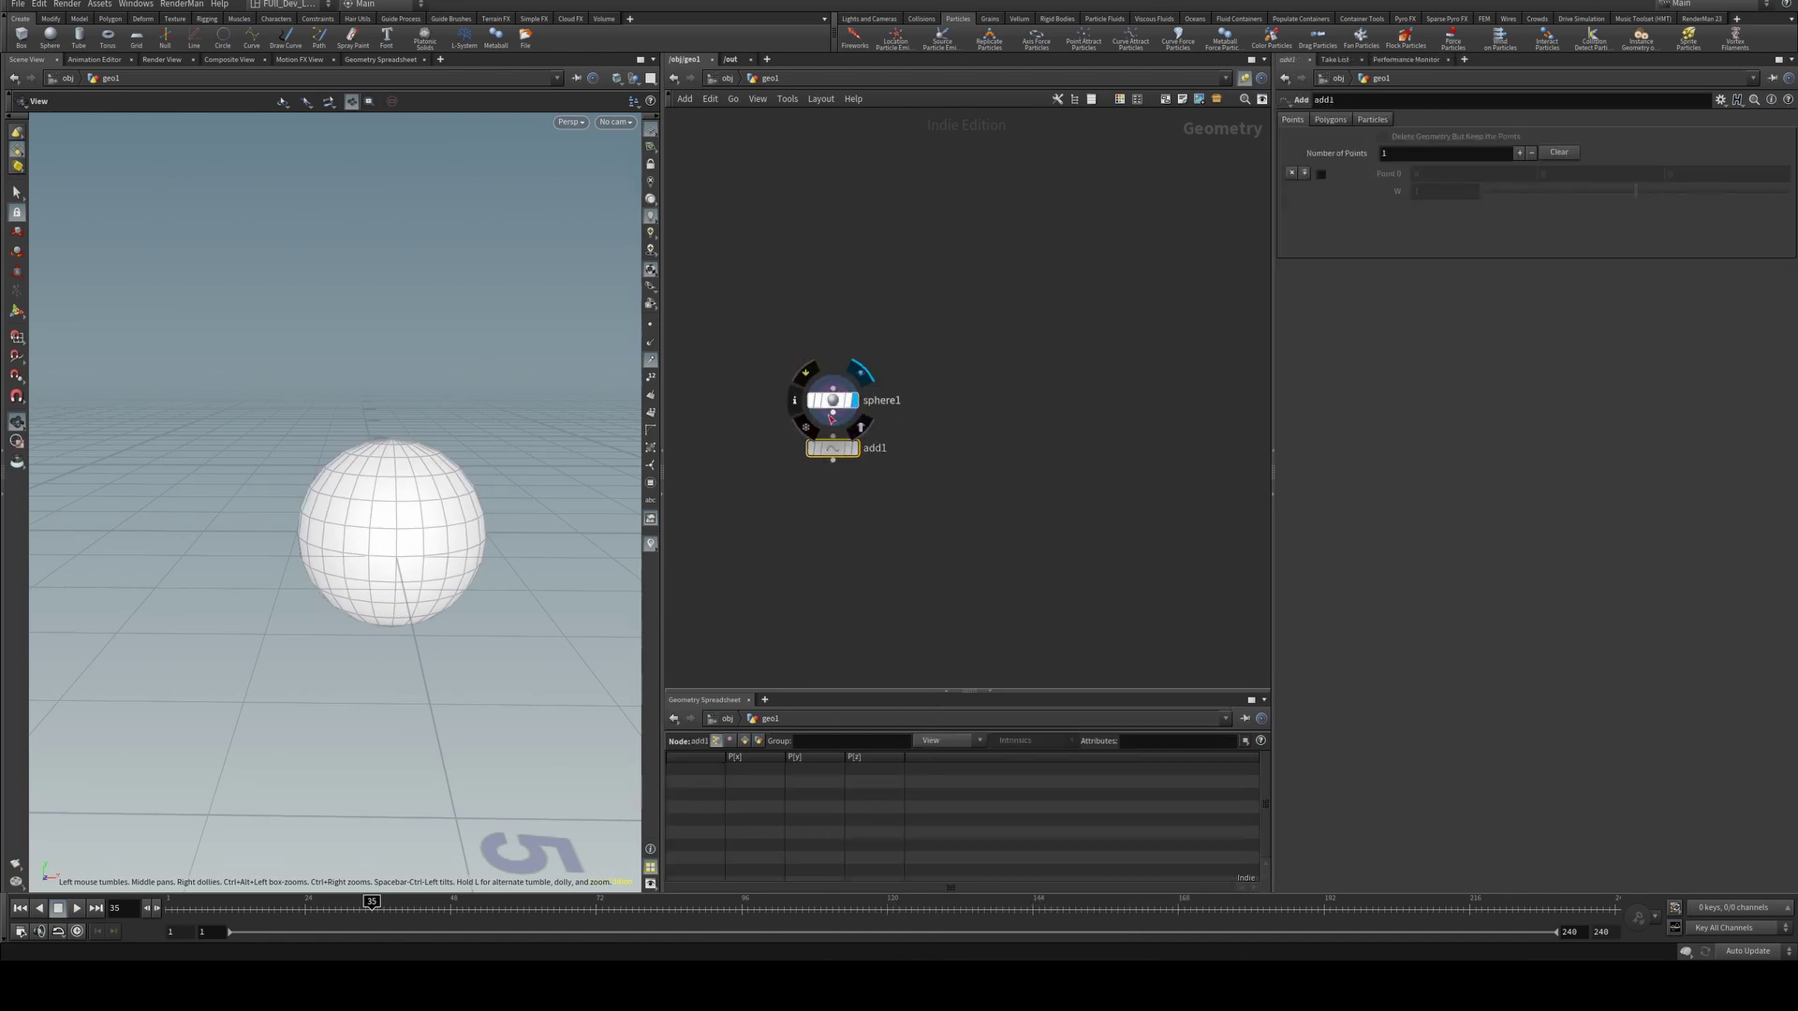
{"action": "left_click_drag", "start_coordinate": [835, 455], "coordinate": [834, 474]}
{"action": "left_click", "coordinate": [854, 468]}
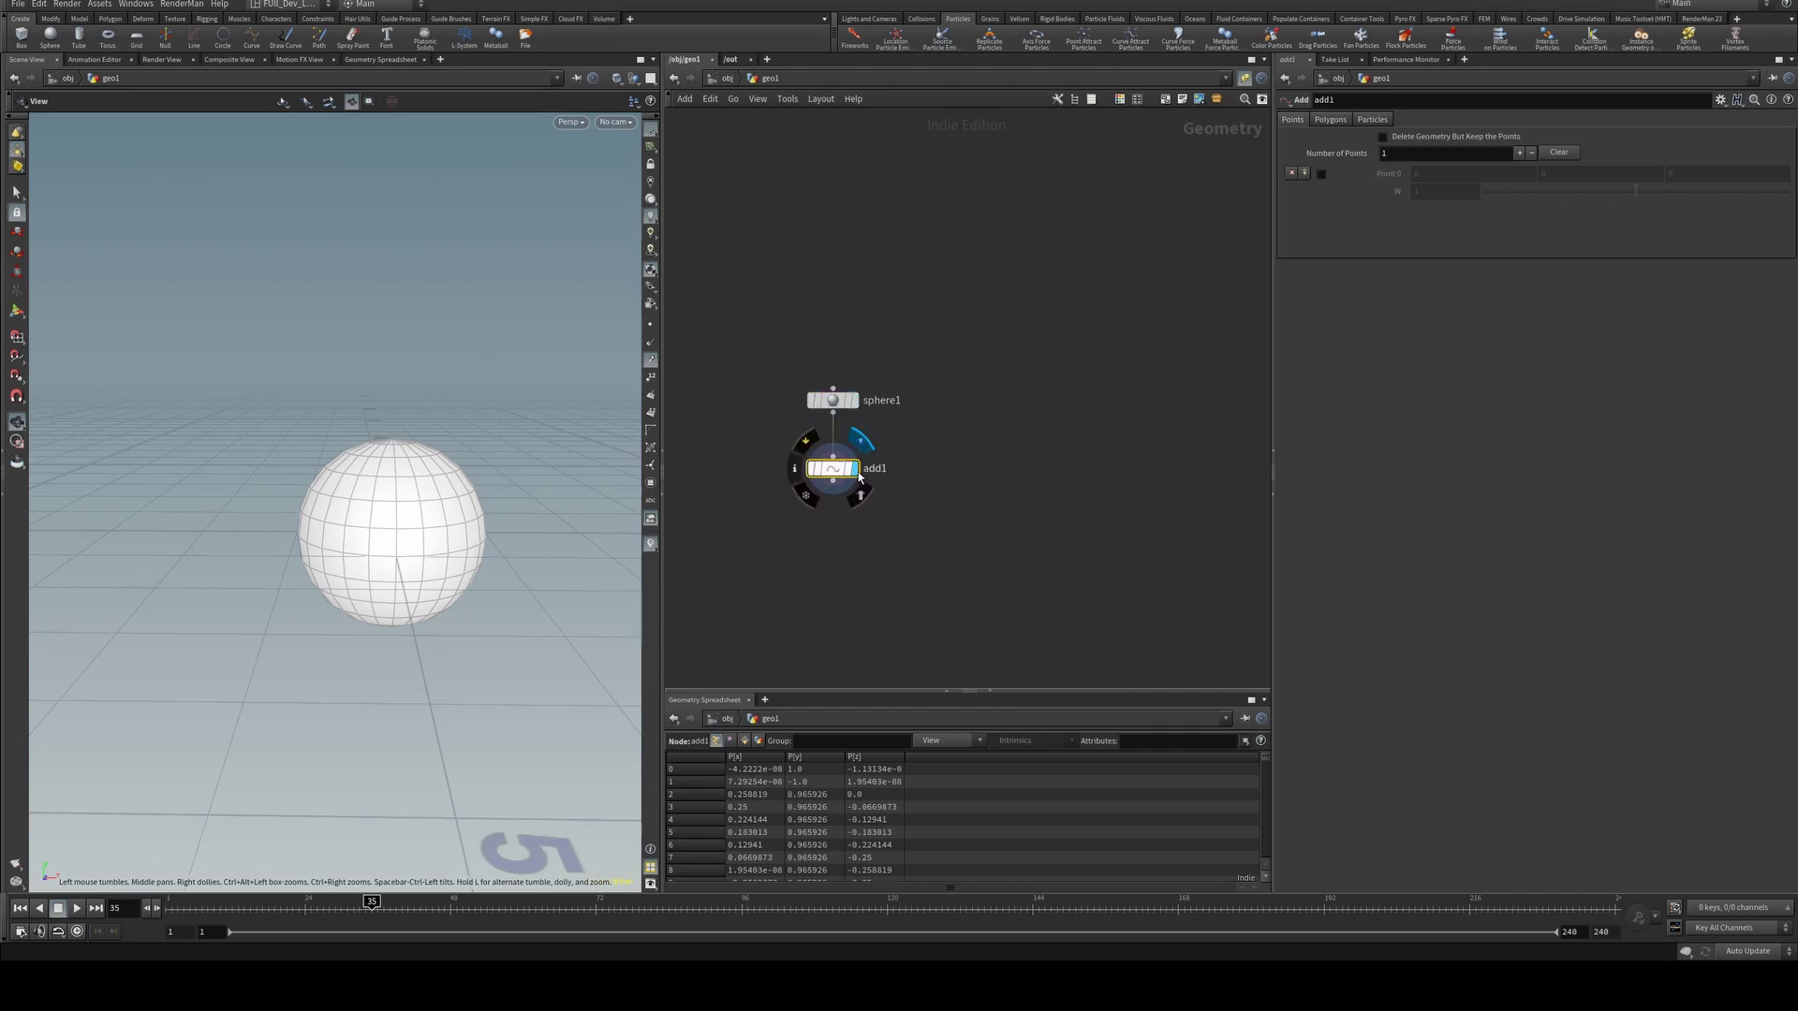
{"action": "left_click", "coordinate": [1415, 138]}
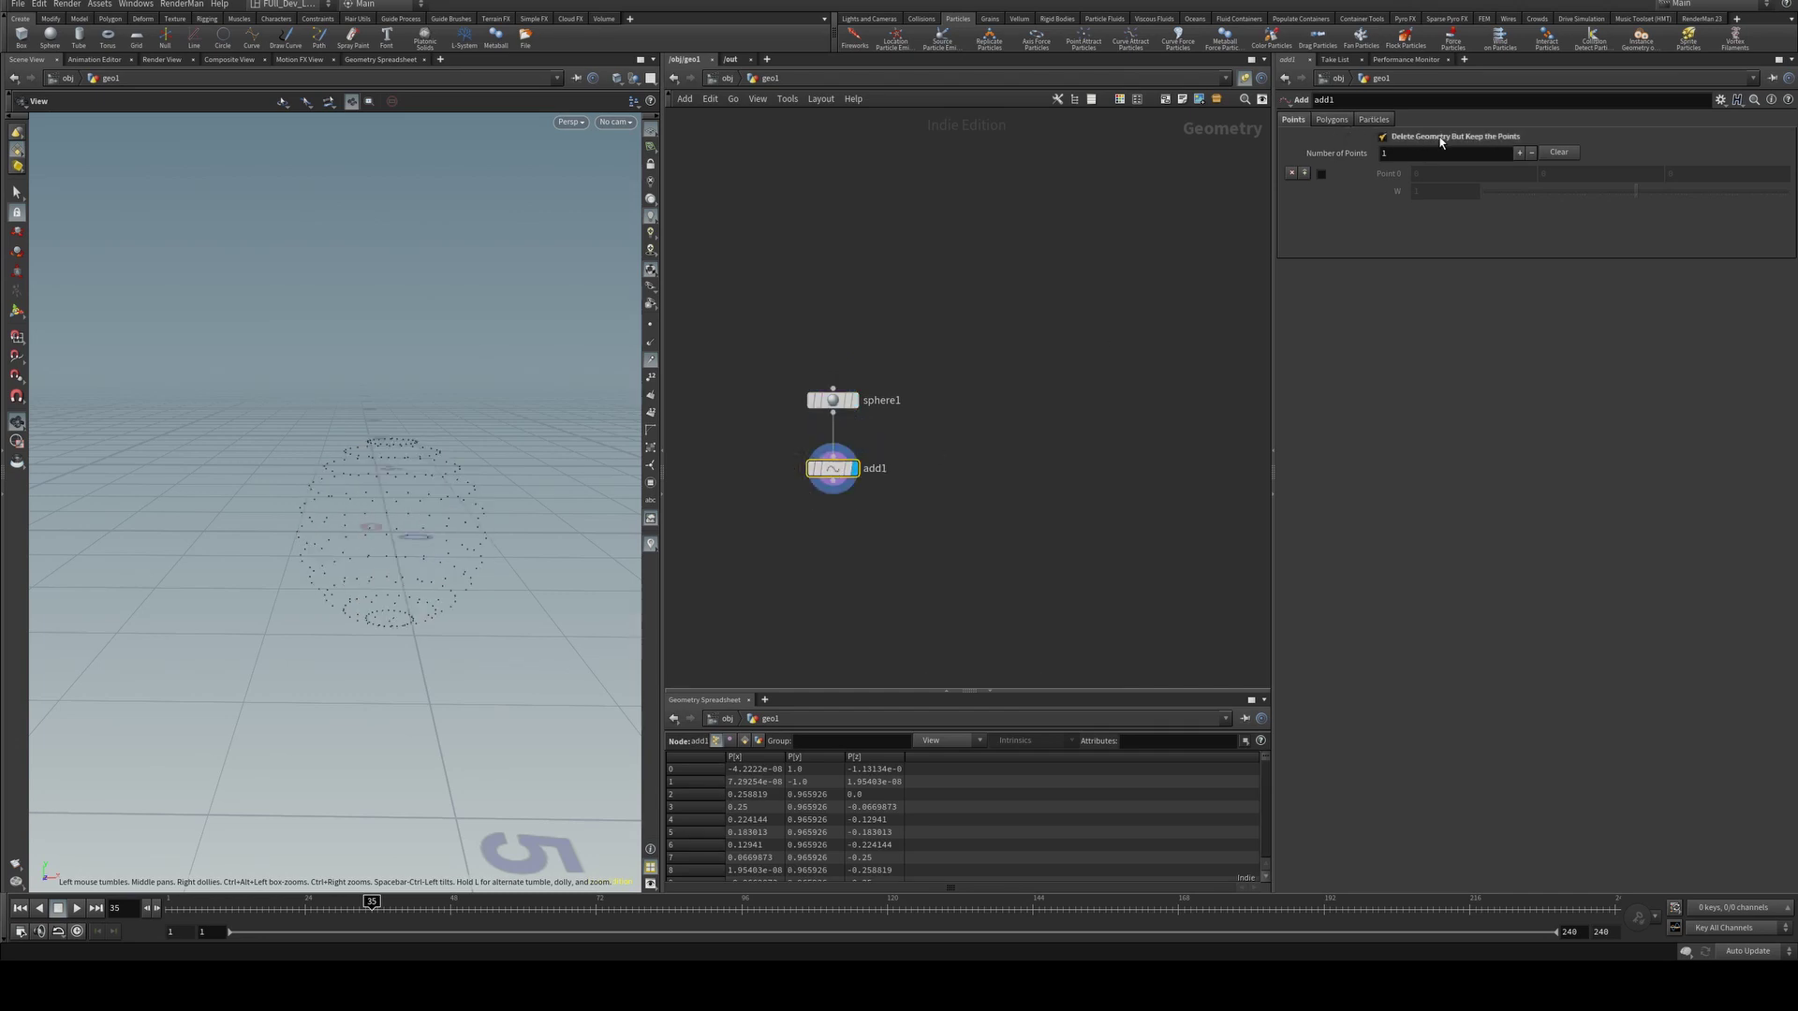
{"action": "left_click_drag", "start_coordinate": [393, 489], "coordinate": [458, 486]}
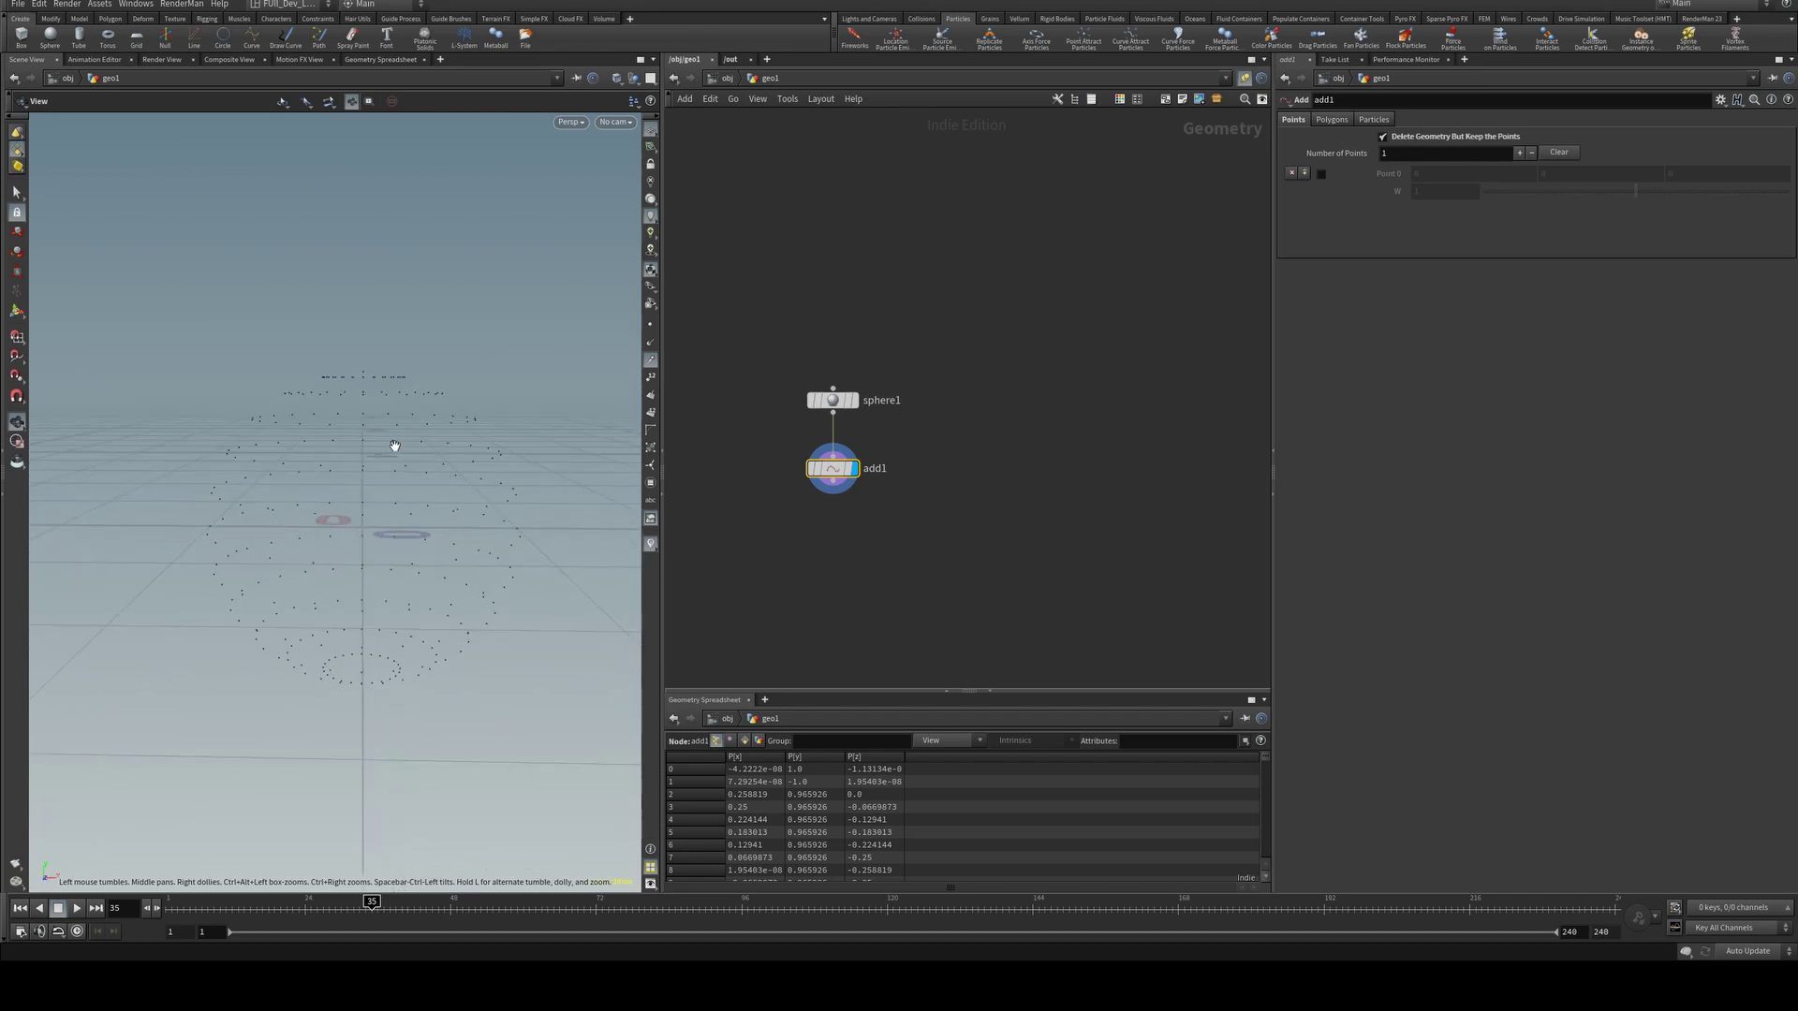
Look through cam1 in the viewport and return to the object level.
{"action": "left_click", "coordinate": [630, 122]}
{"action": "left_click", "coordinate": [631, 138]}
{"action": "key", "text": "u"}
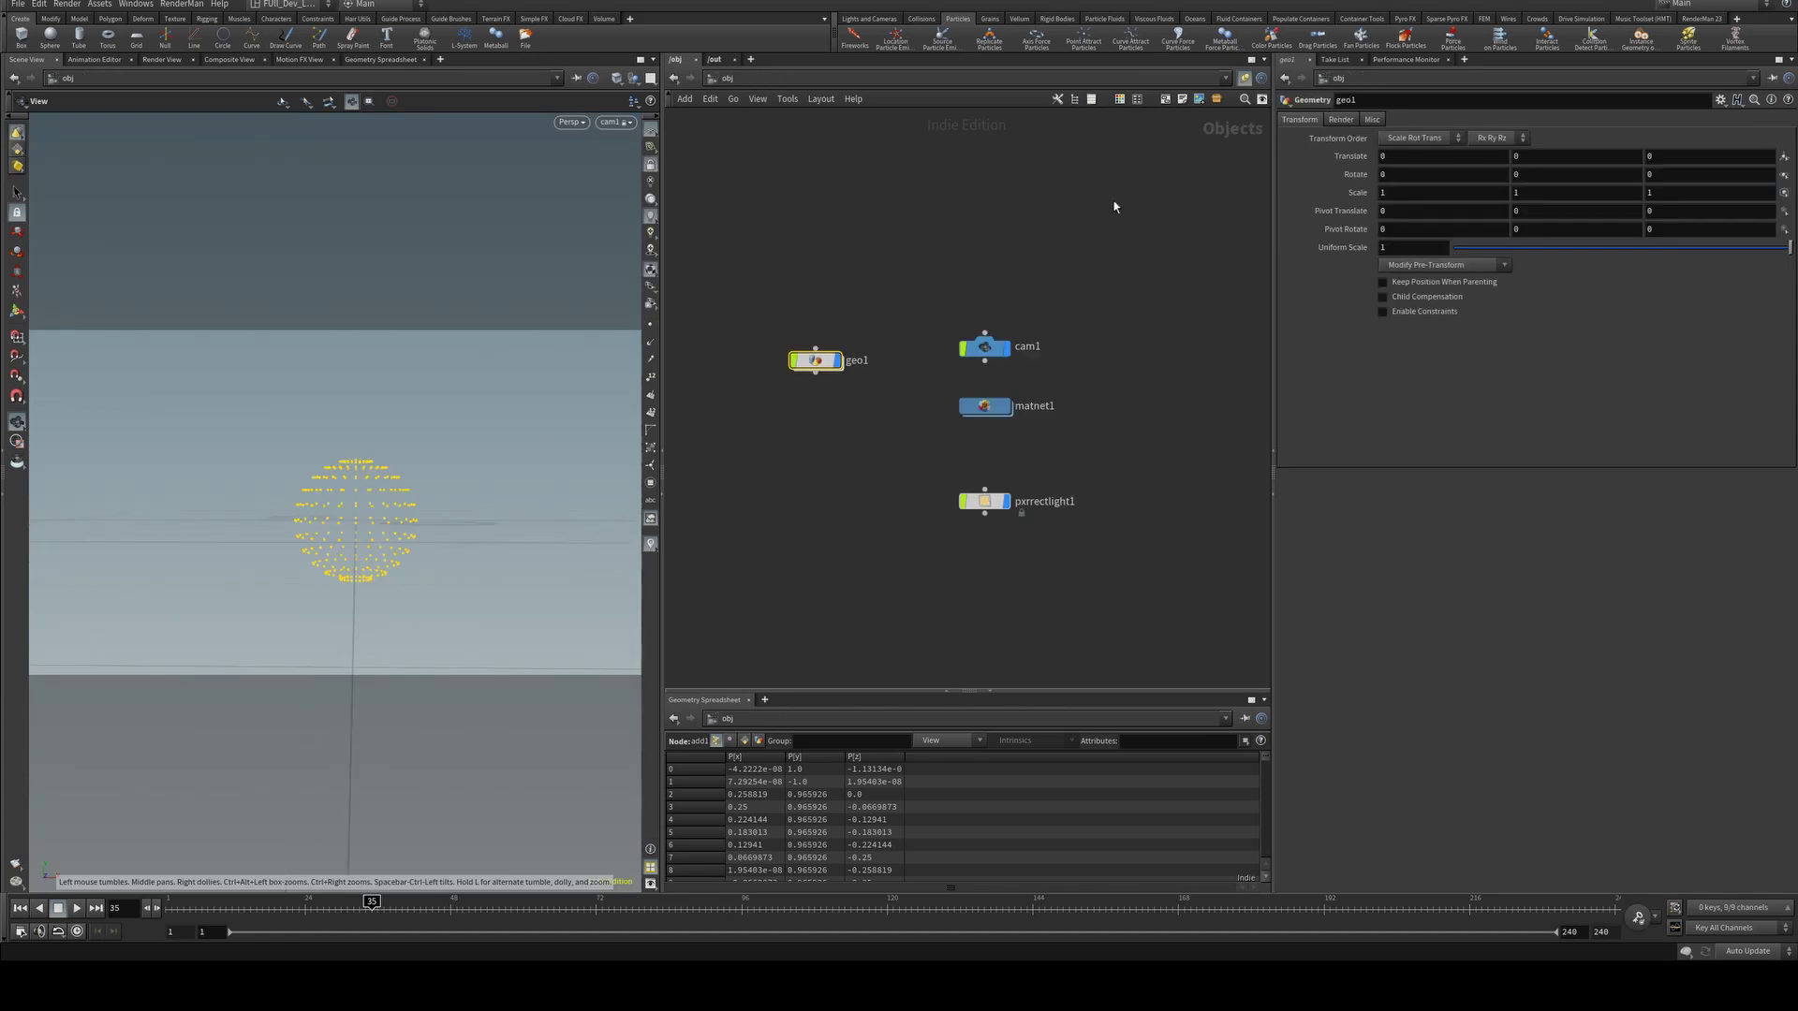
Give geo1 RenderMan spare parameters with point width 0.1, then enter matnet1.
{"action": "left_click", "coordinate": [811, 364]}
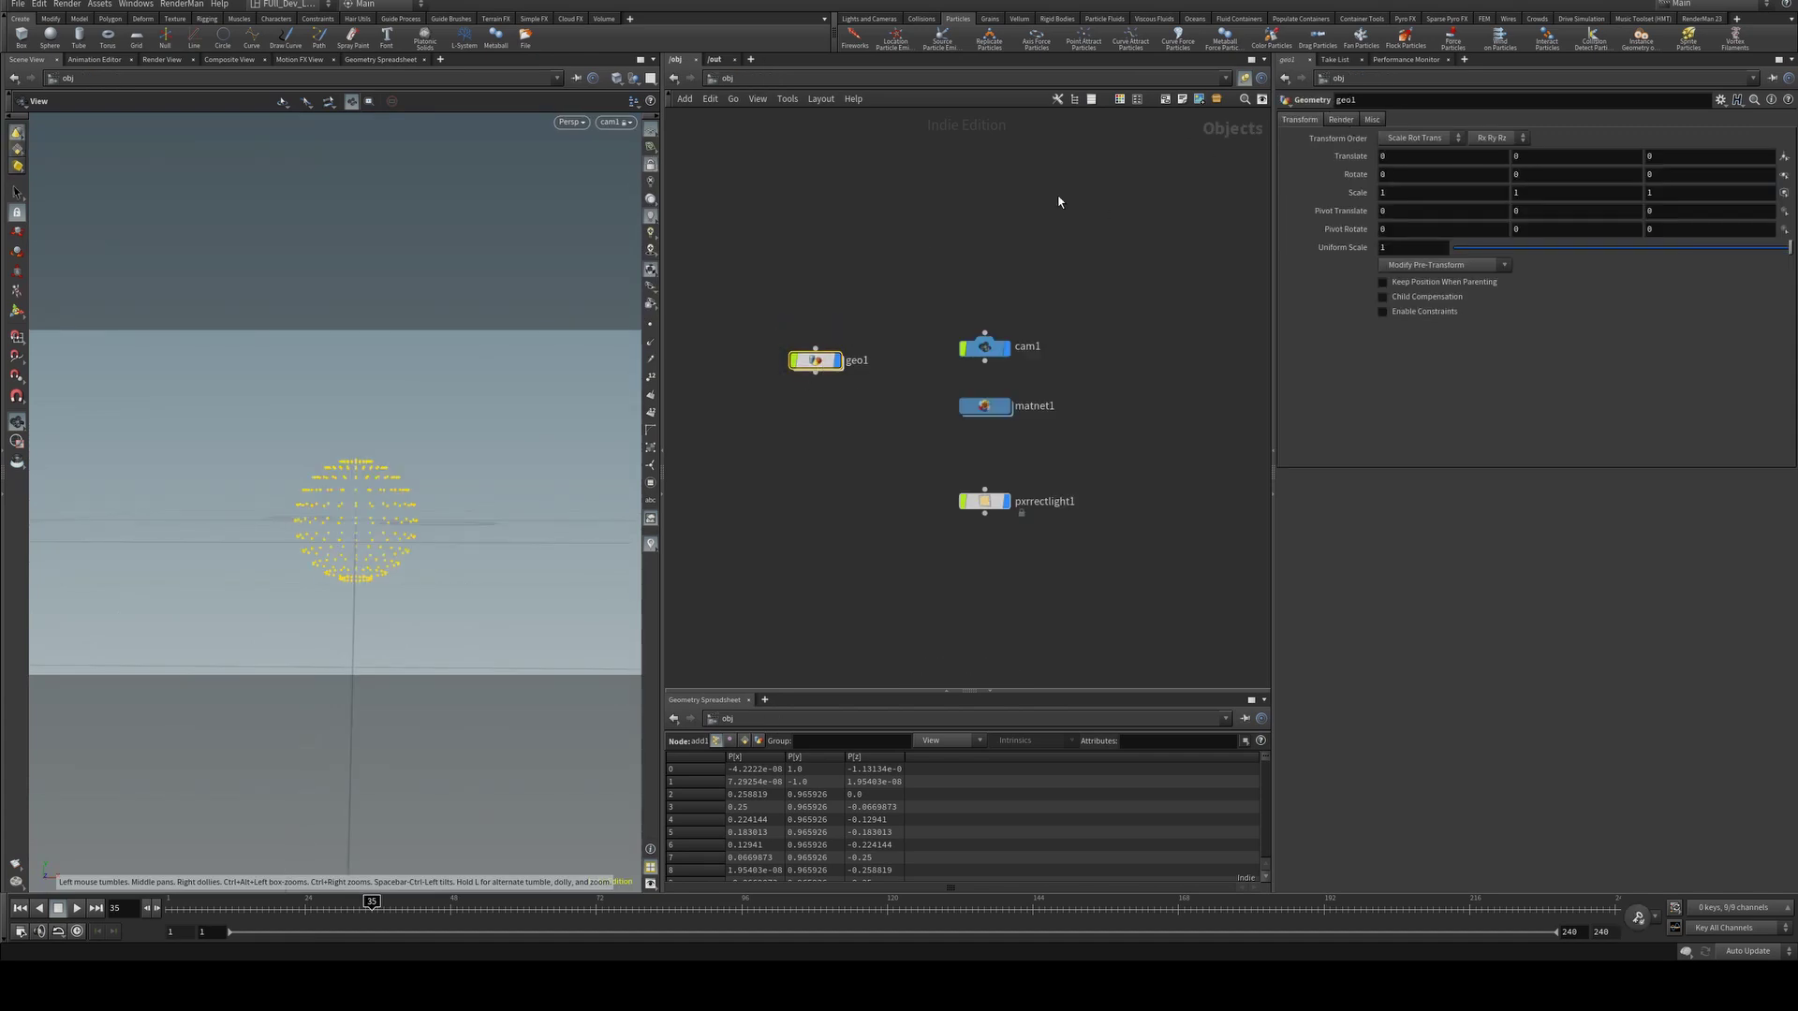
{"action": "left_click", "coordinate": [1701, 19]}
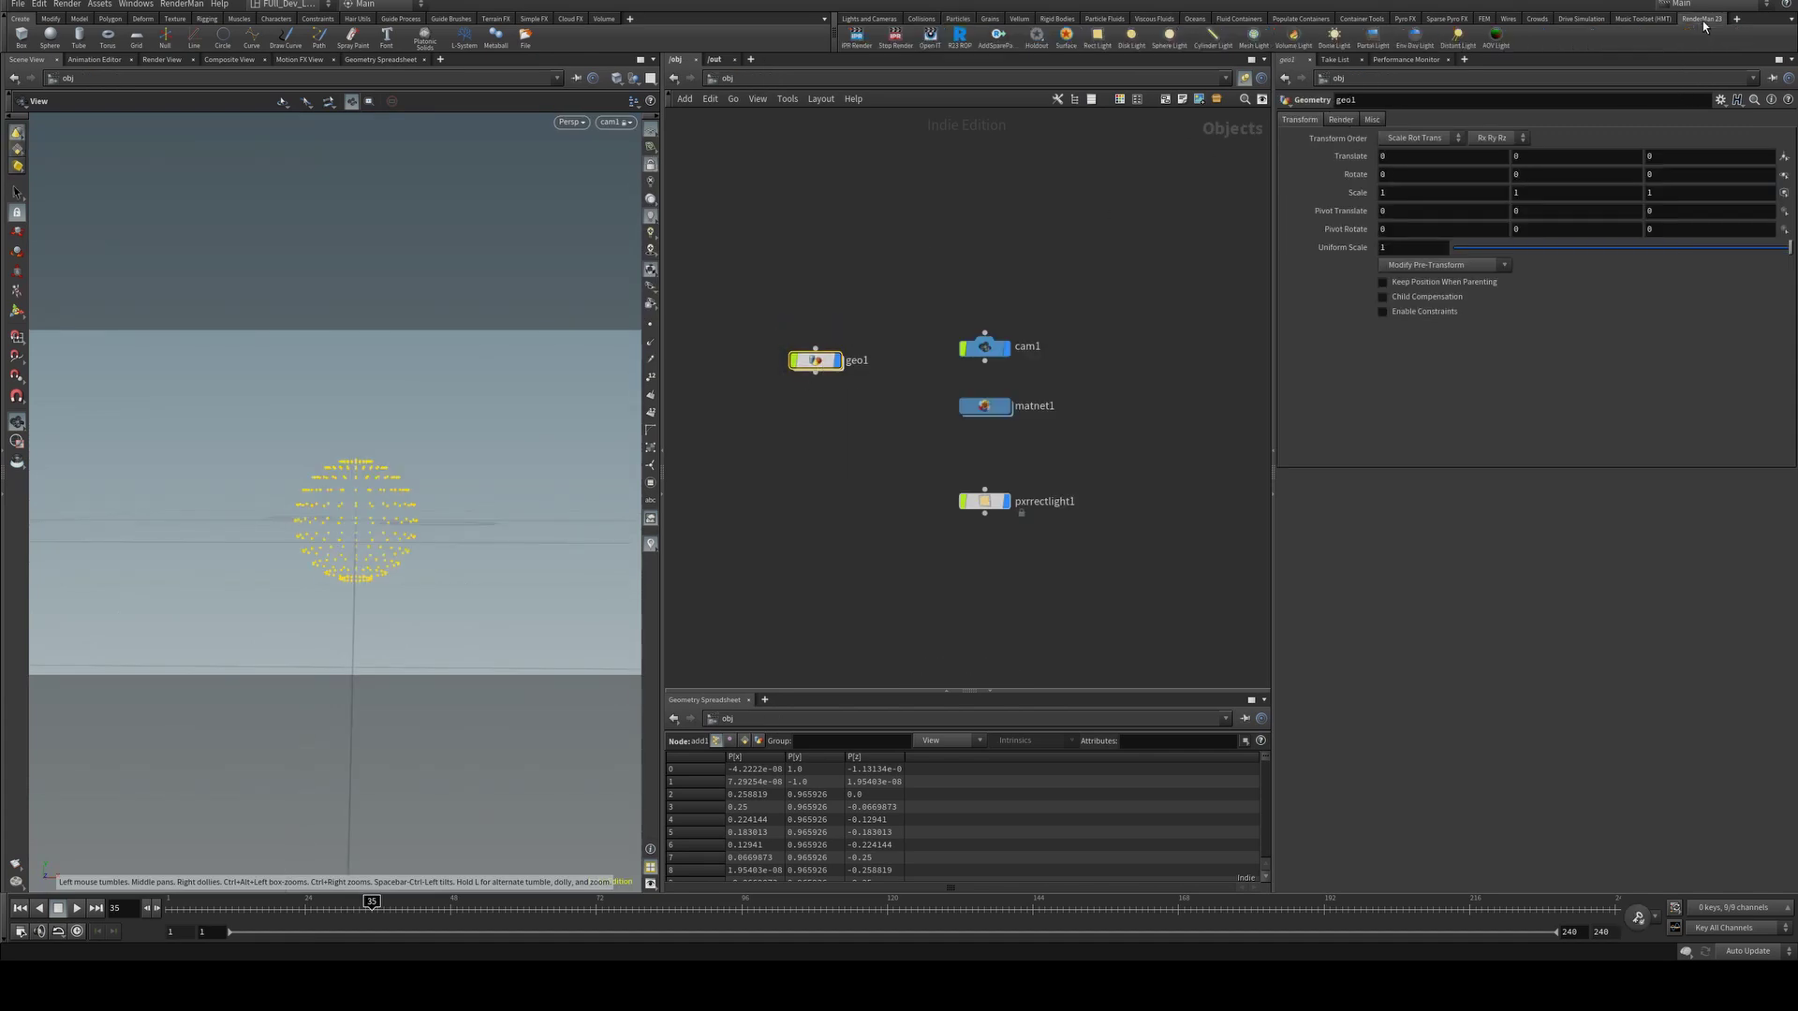
{"action": "left_click", "coordinate": [997, 37]}
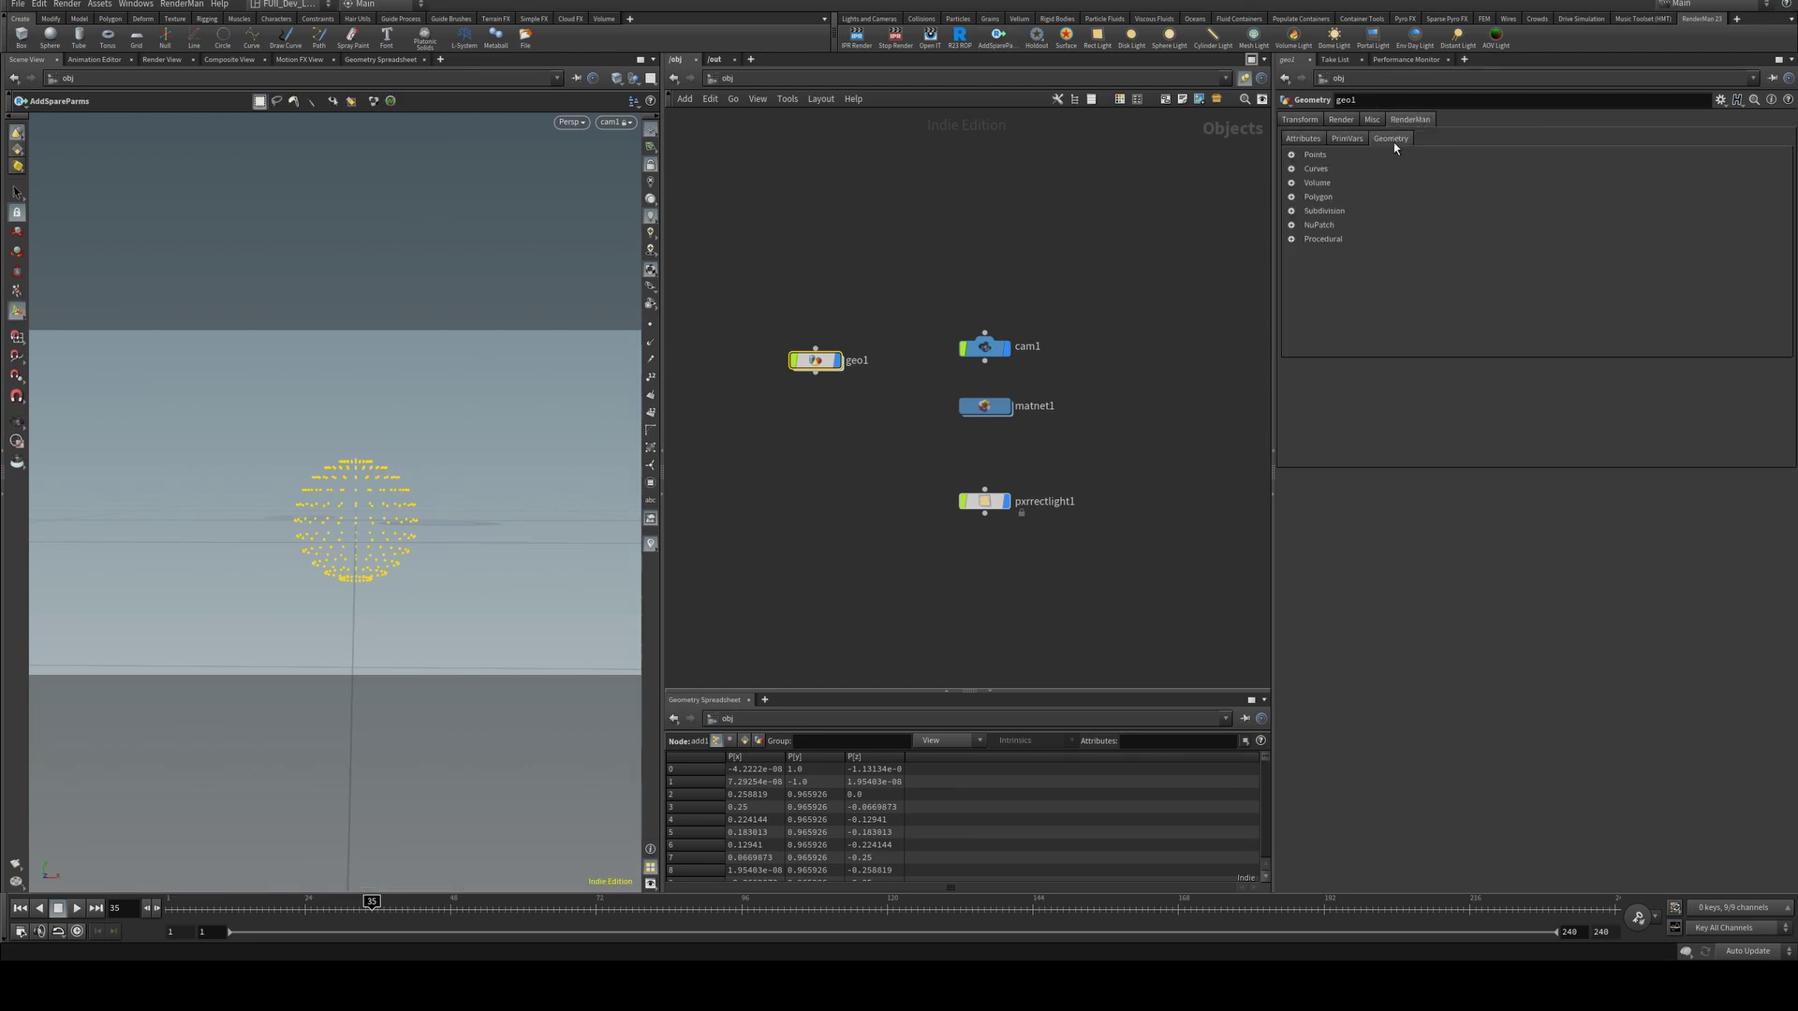
{"action": "left_click", "coordinate": [1317, 155]}
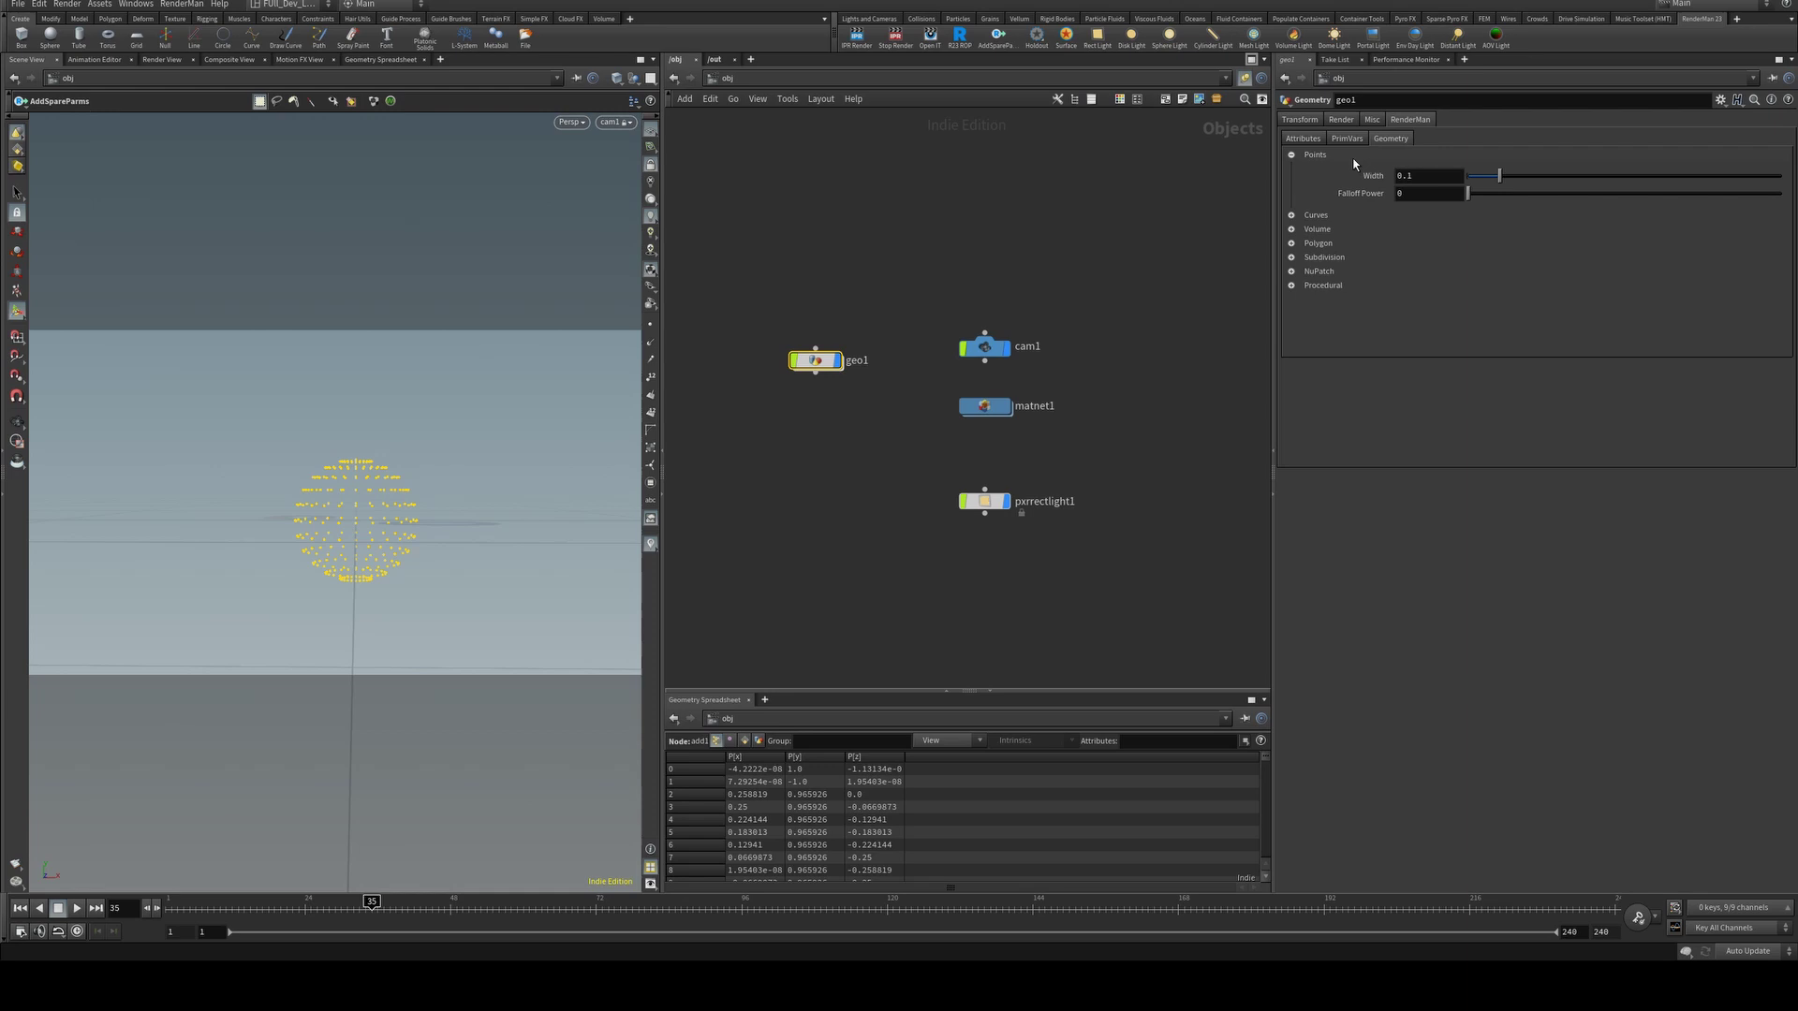
{"action": "double_click", "coordinate": [985, 406]}
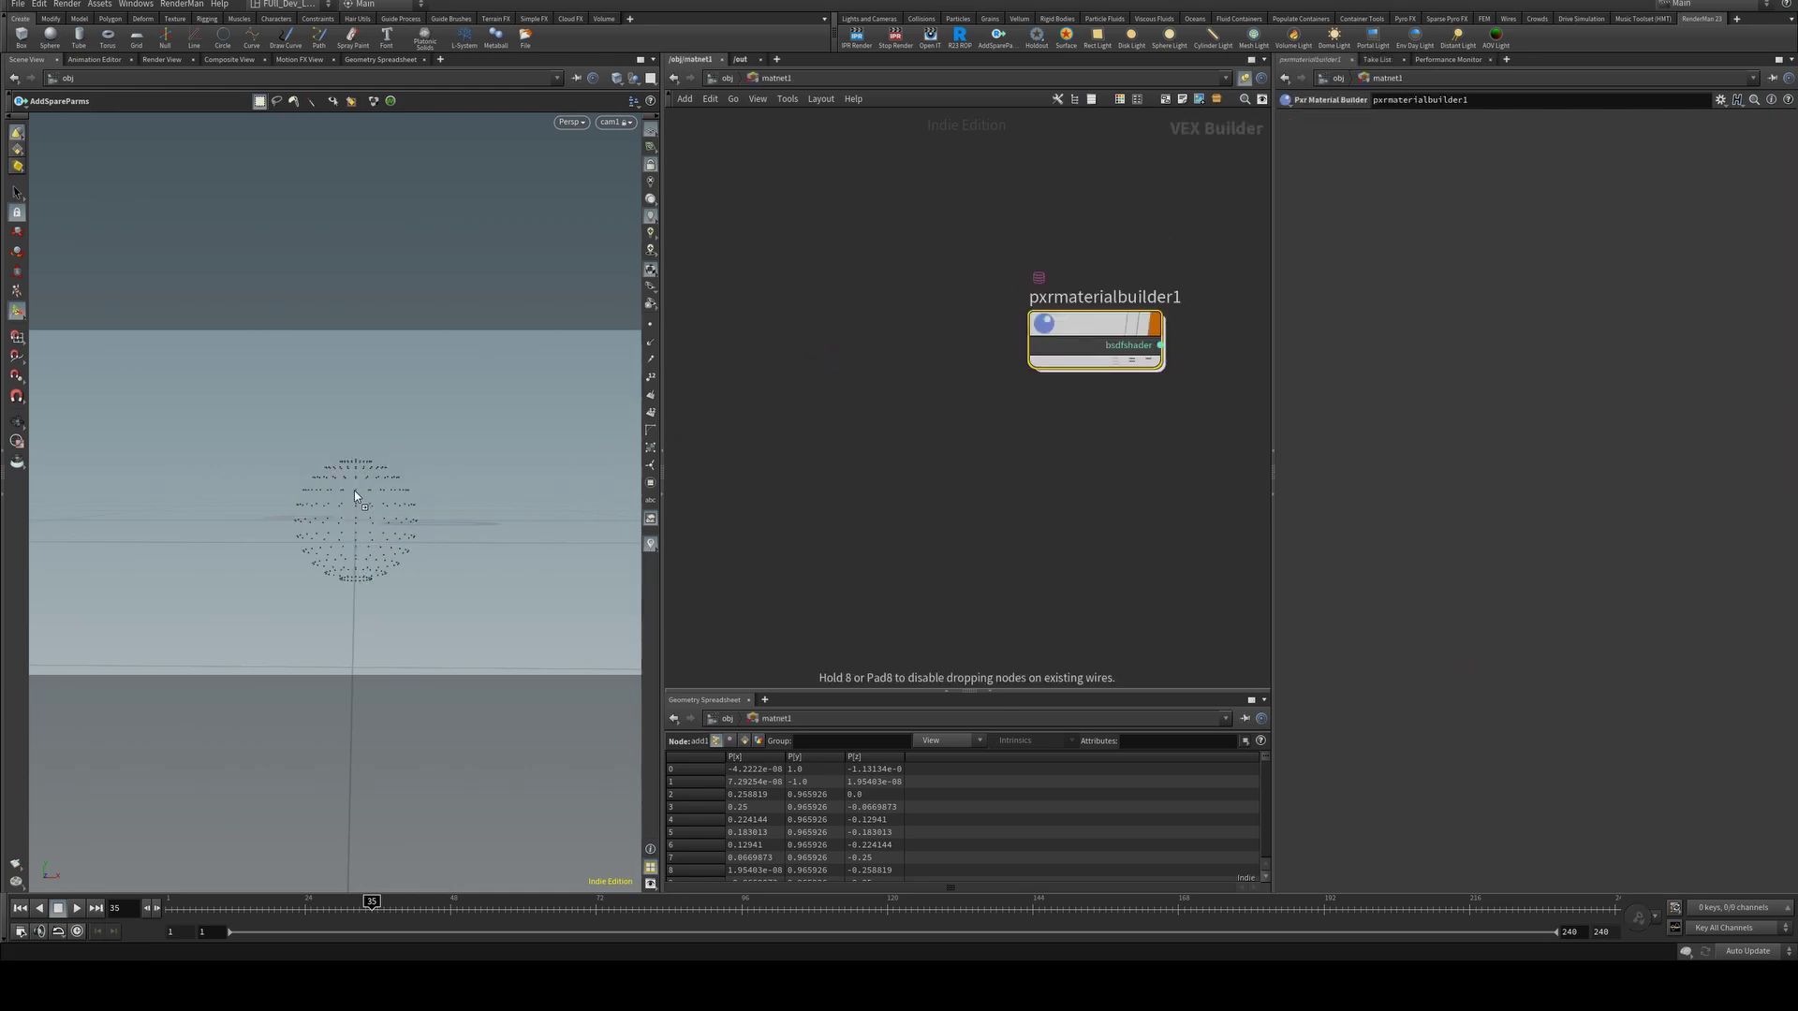
Return to the object level and check the current render in the RenderMan image viewer.
{"action": "left_click", "coordinate": [727, 78]}
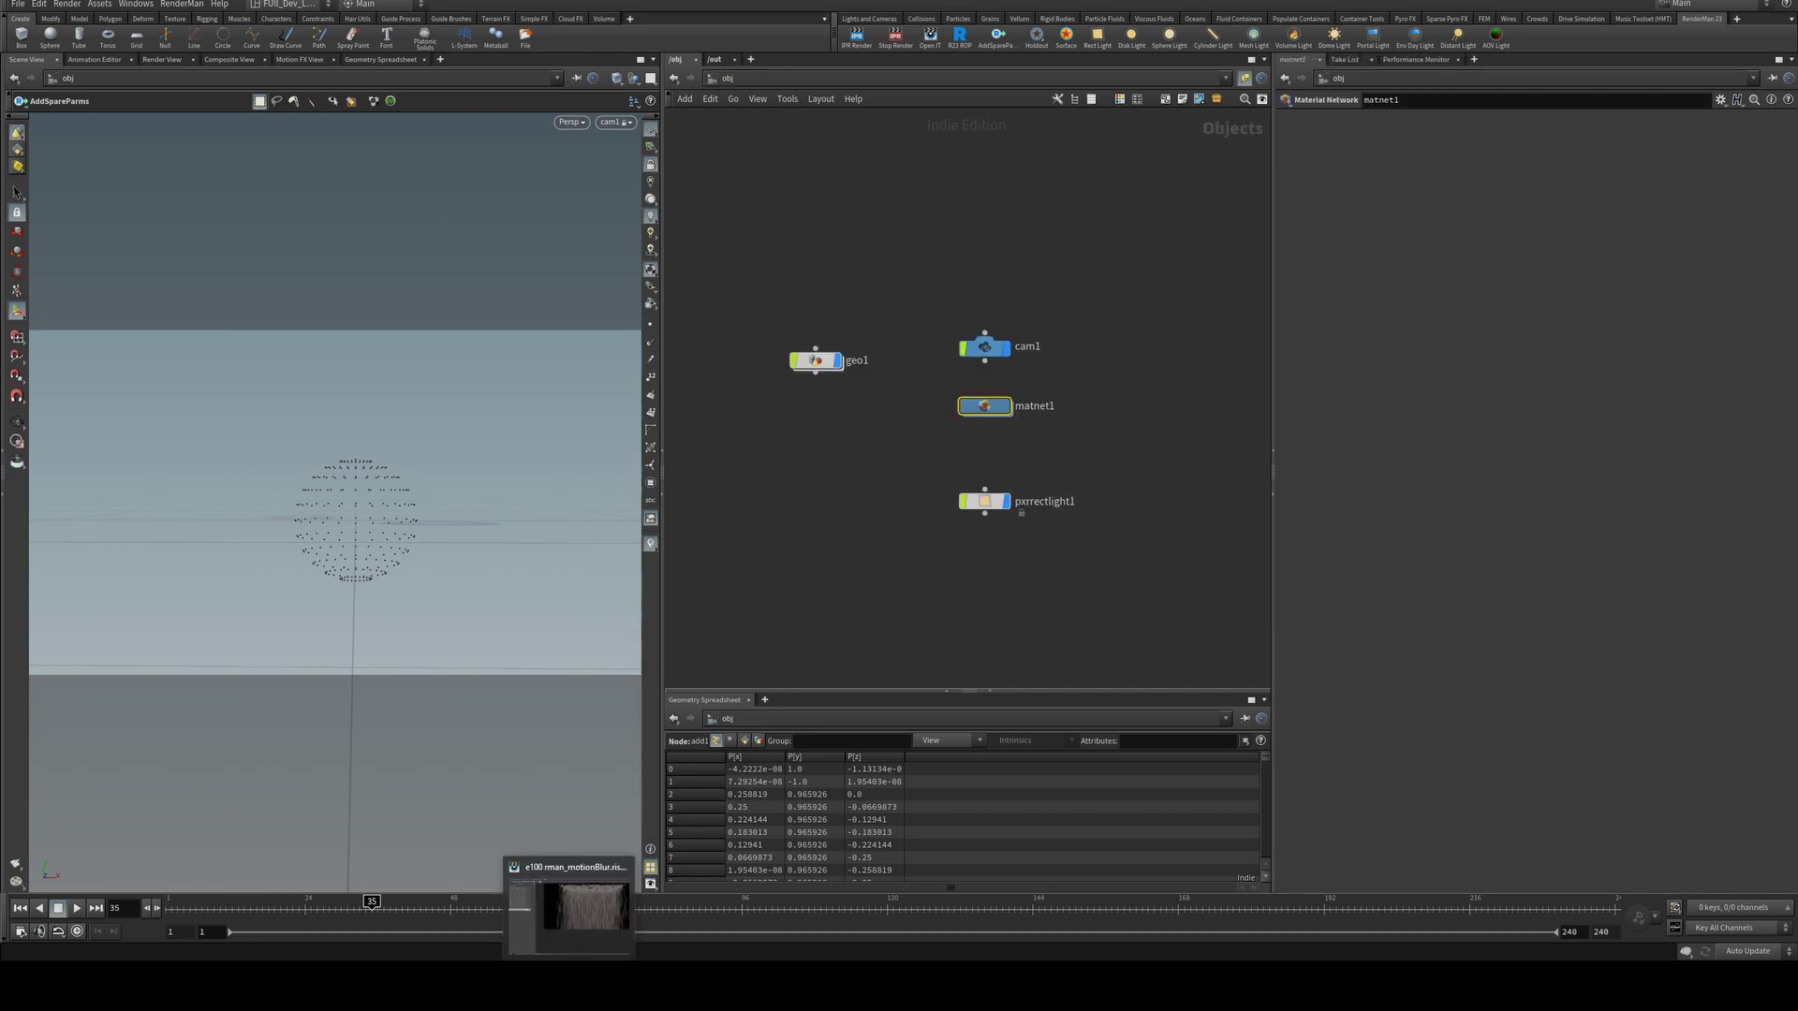
{"action": "left_click", "coordinate": [569, 903]}
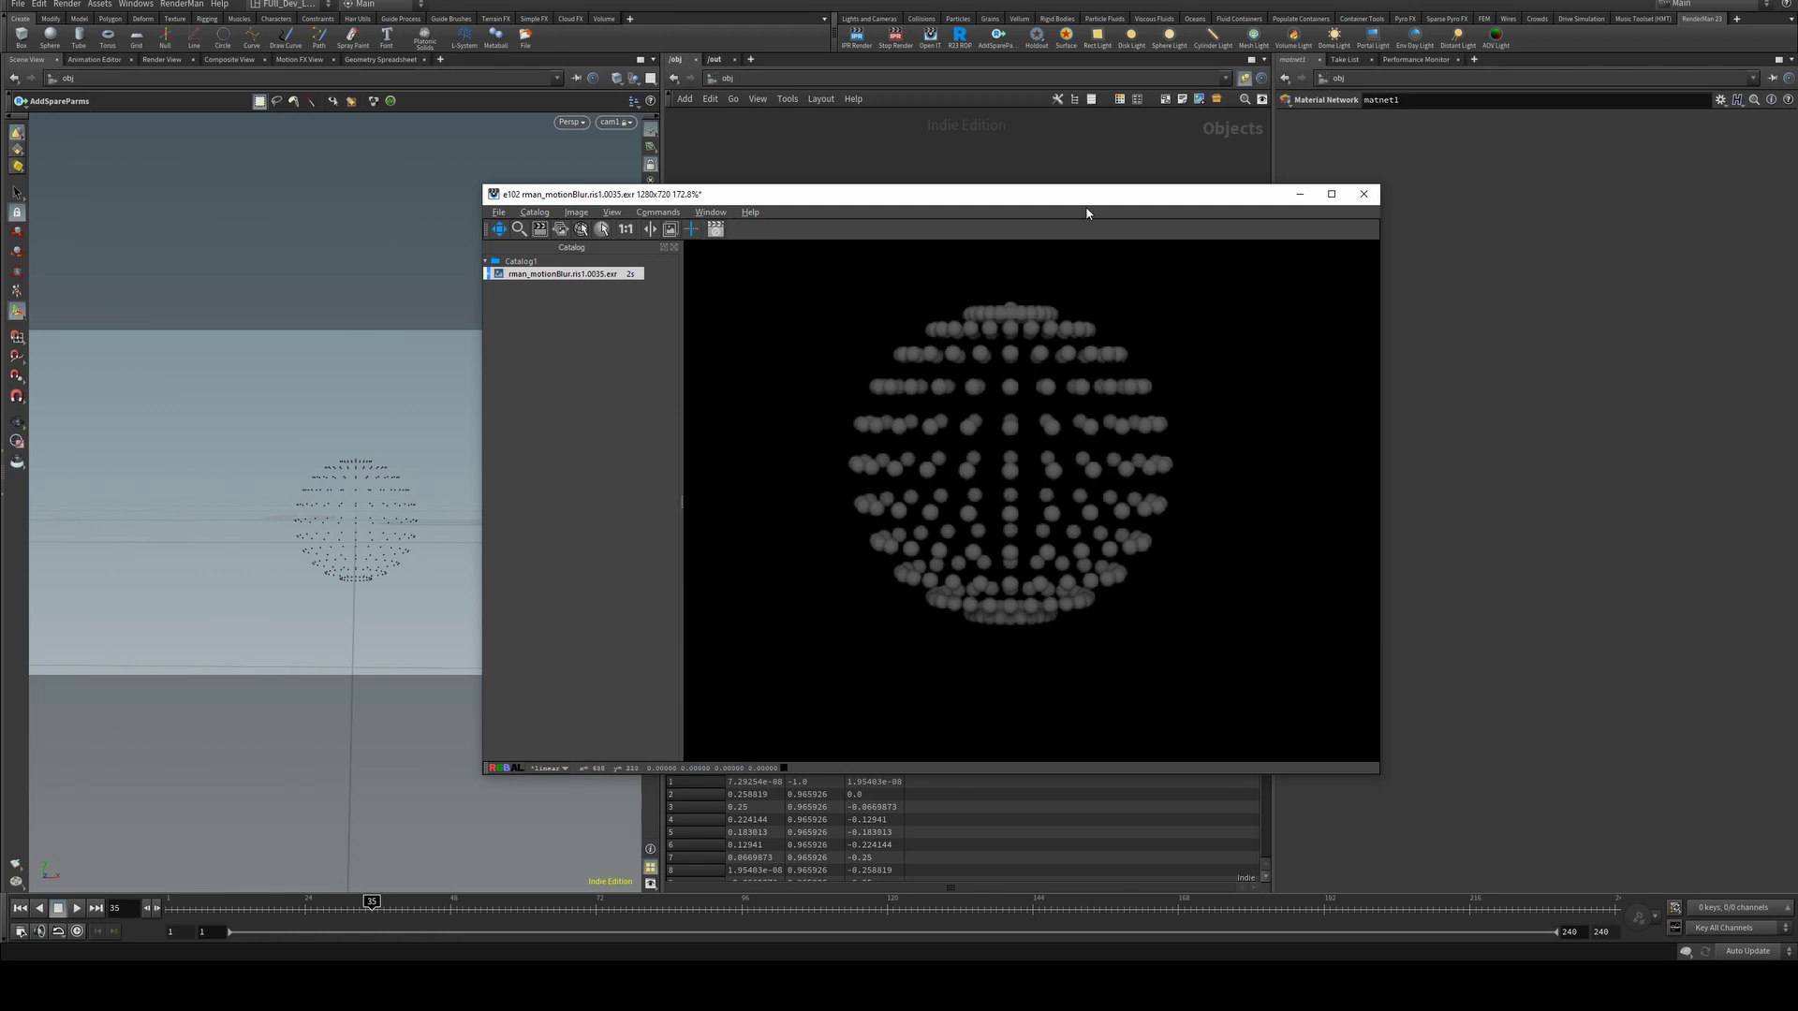
{"action": "left_click", "coordinate": [1300, 194]}
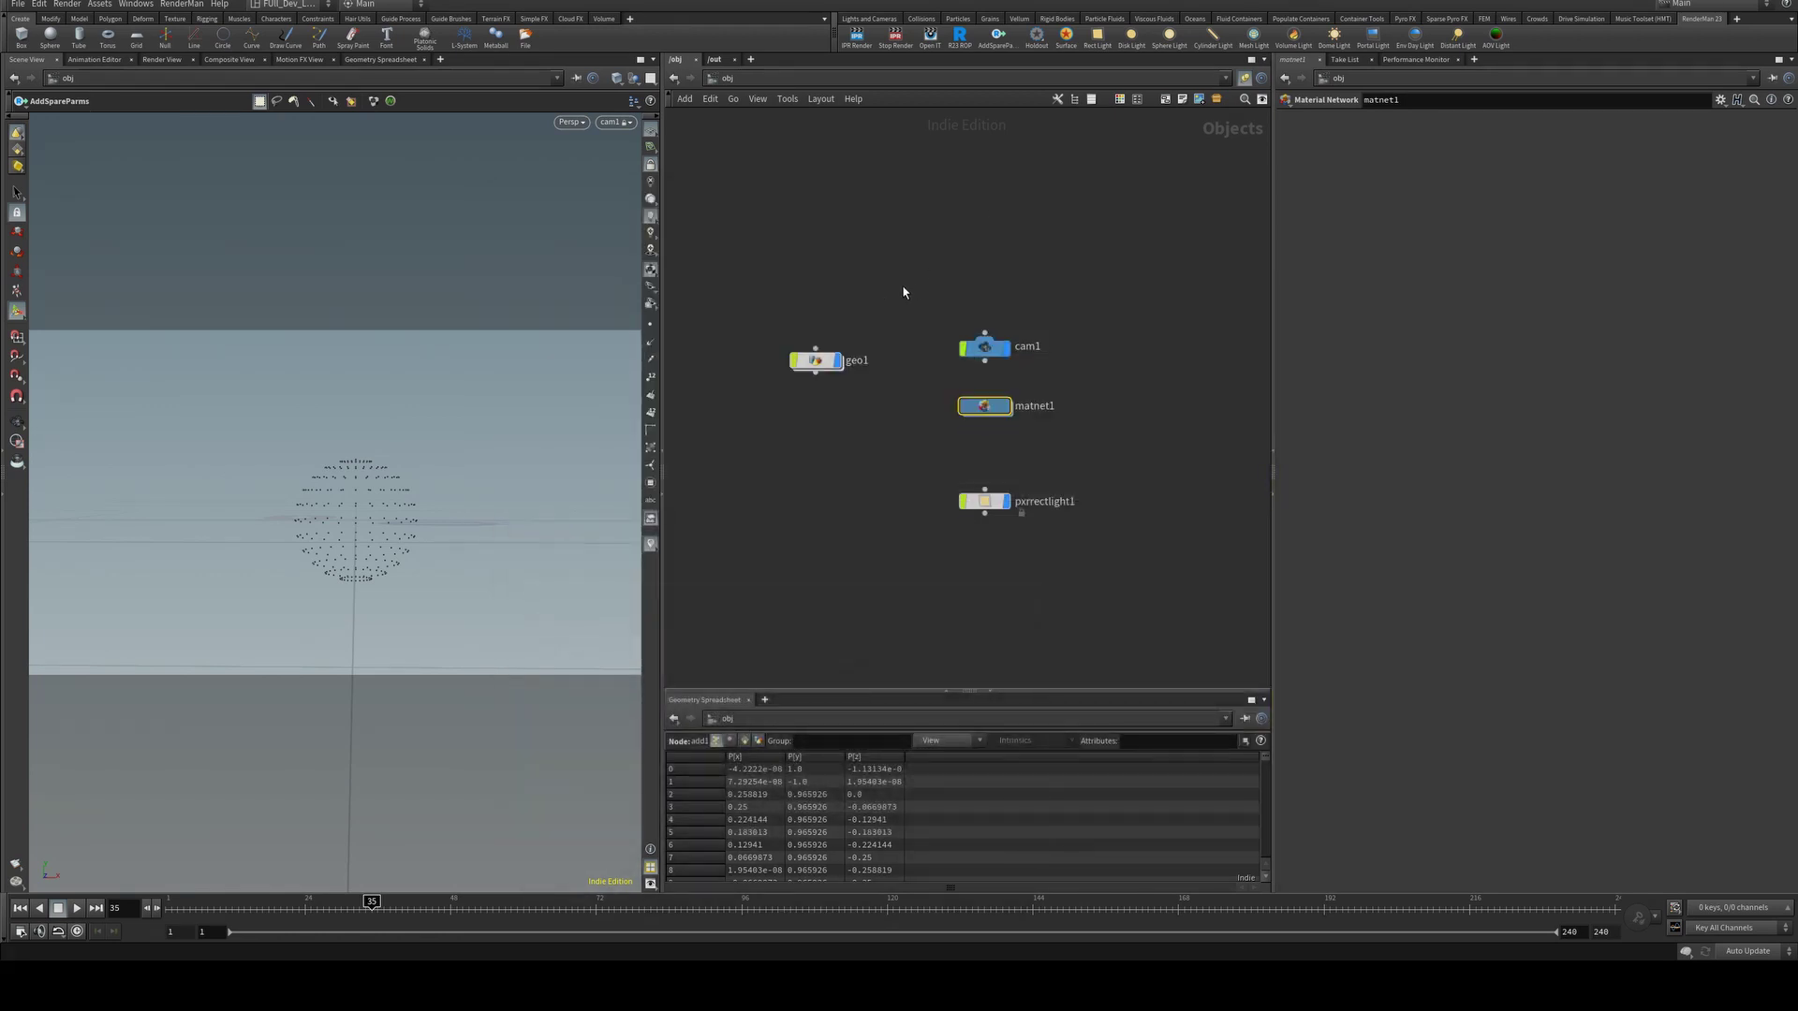
Set pxrsurface1's diffuse colour to blue 007FFF.
{"action": "double_click", "coordinate": [983, 407]}
{"action": "double_click", "coordinate": [1087, 321]}
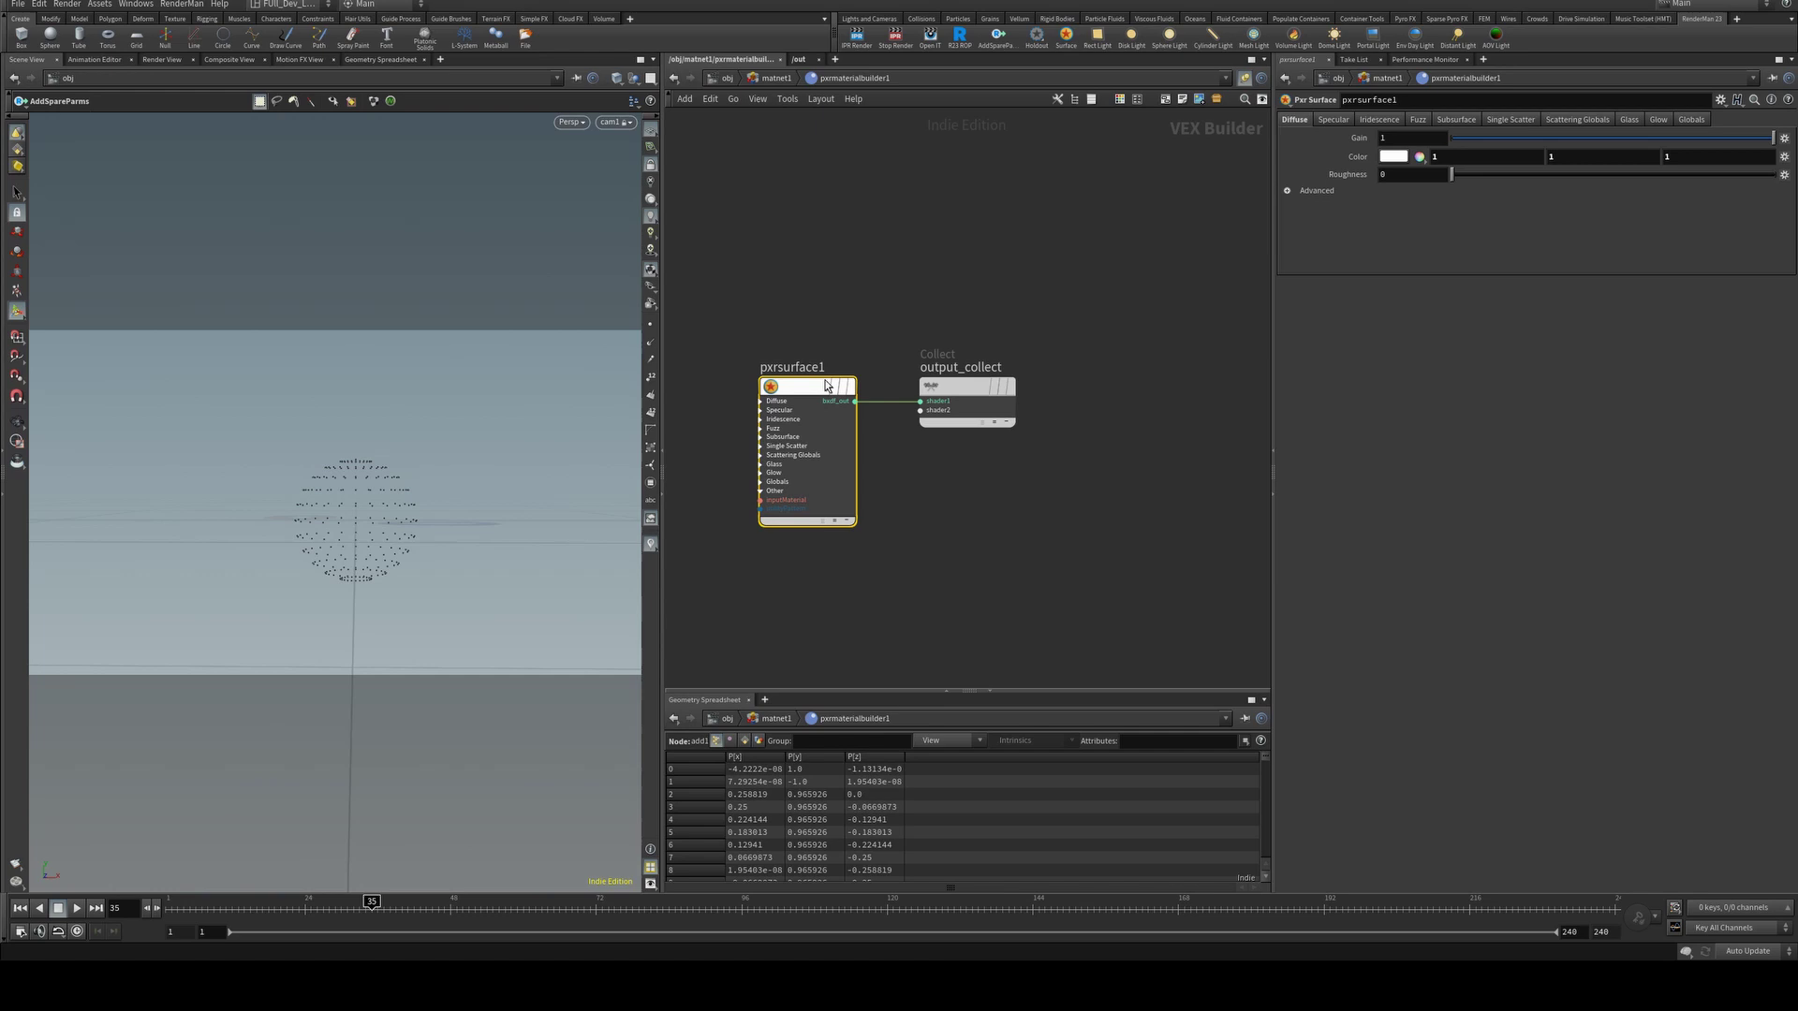
{"action": "left_click", "coordinate": [1393, 156]}
{"action": "left_click", "coordinate": [1495, 63]}
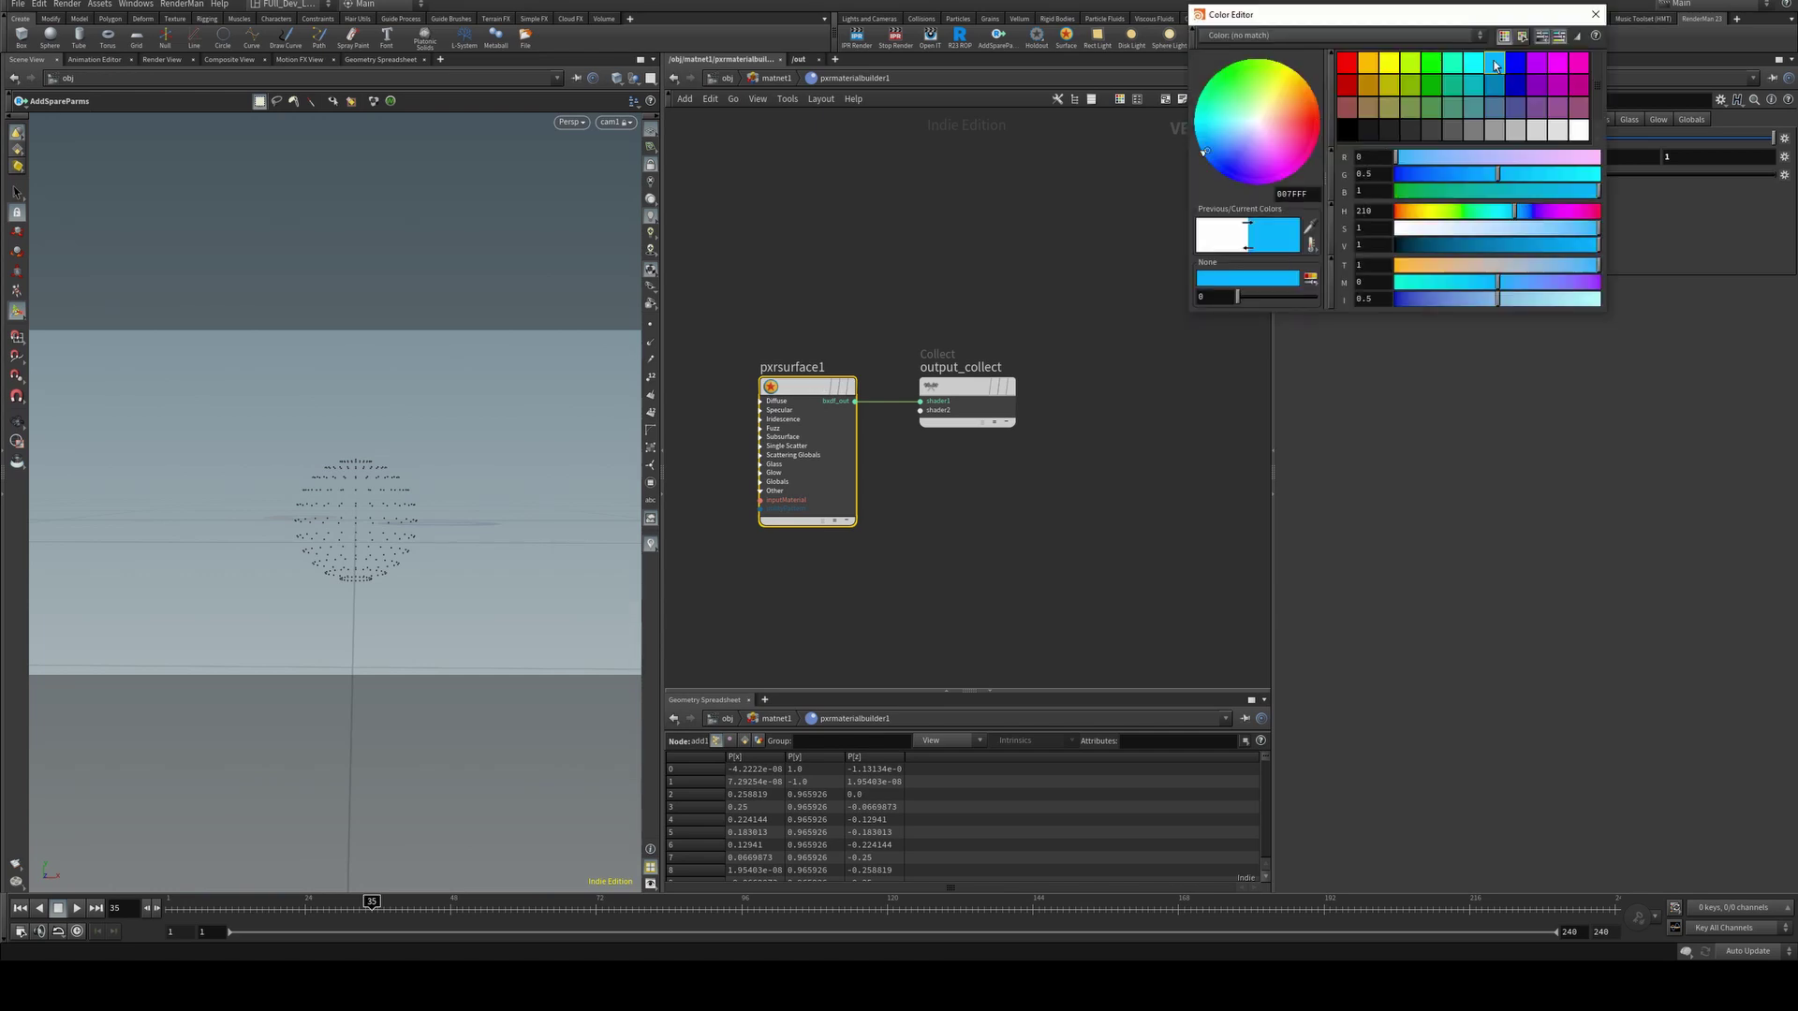
{"action": "left_click", "coordinate": [1595, 15]}
Start an IPR render from the object level to see the blue point spheres.
{"action": "left_click", "coordinate": [727, 78]}
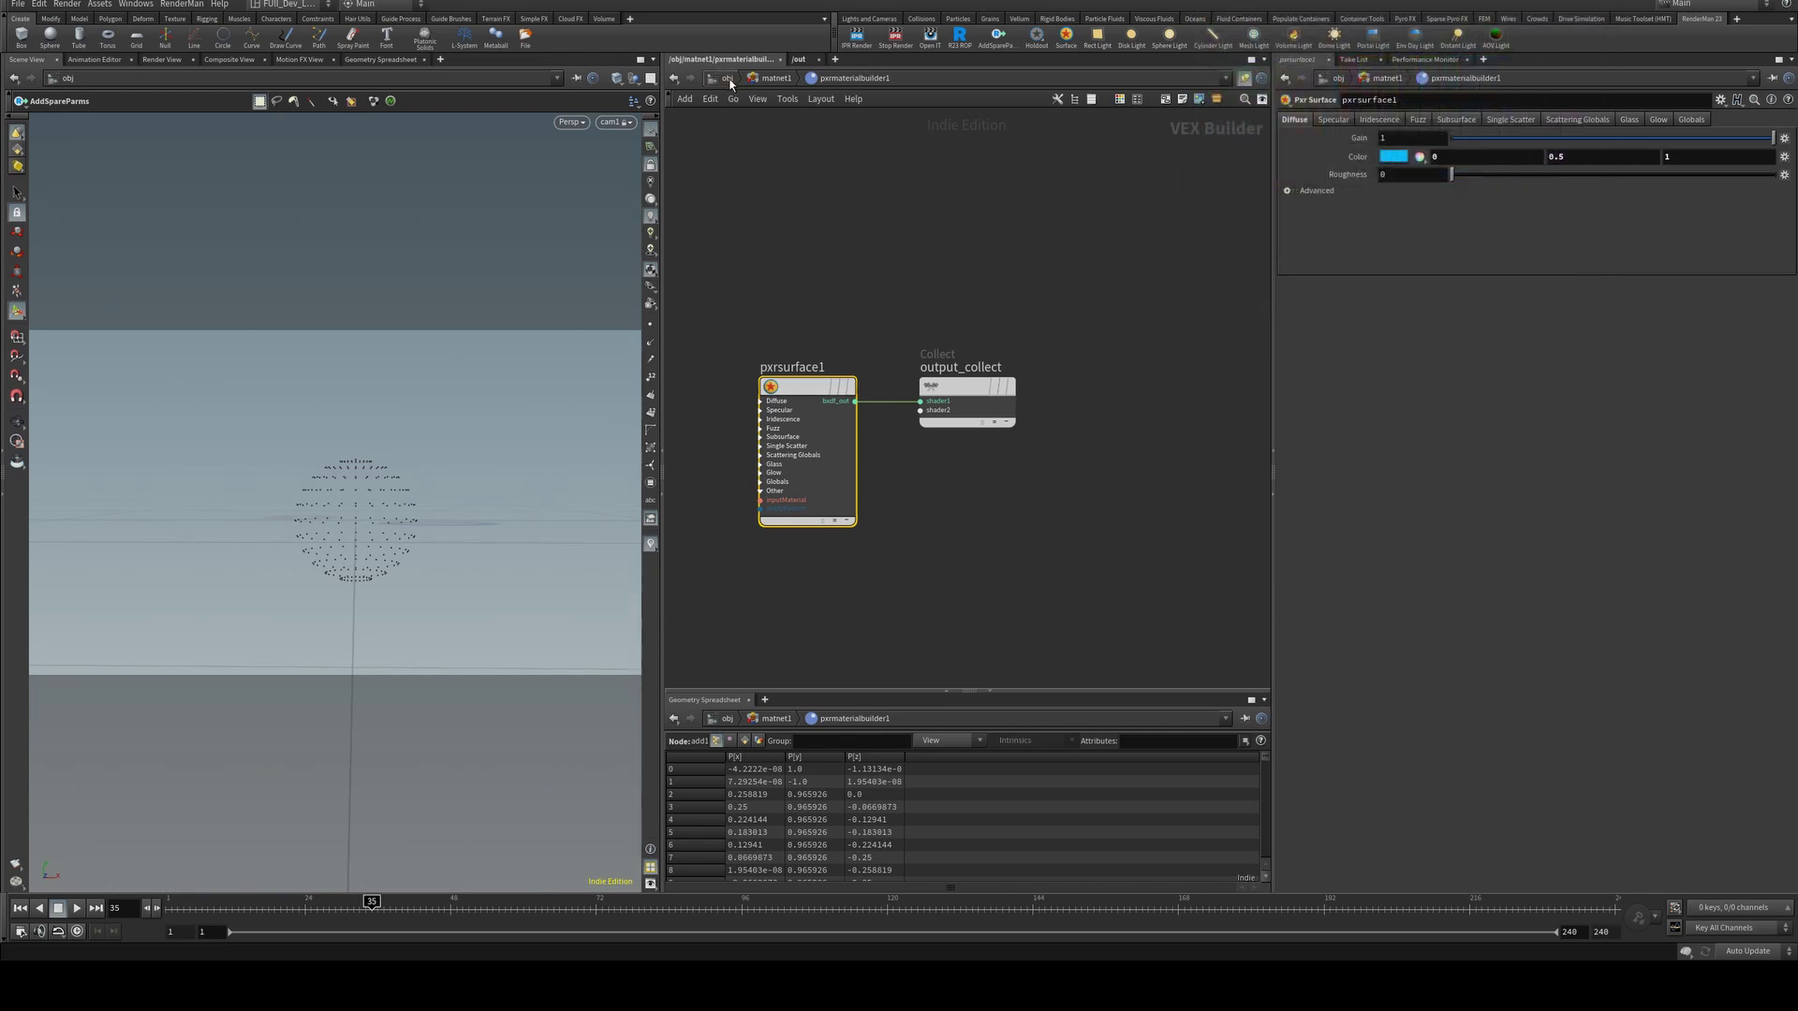
{"action": "left_click", "coordinate": [883, 43]}
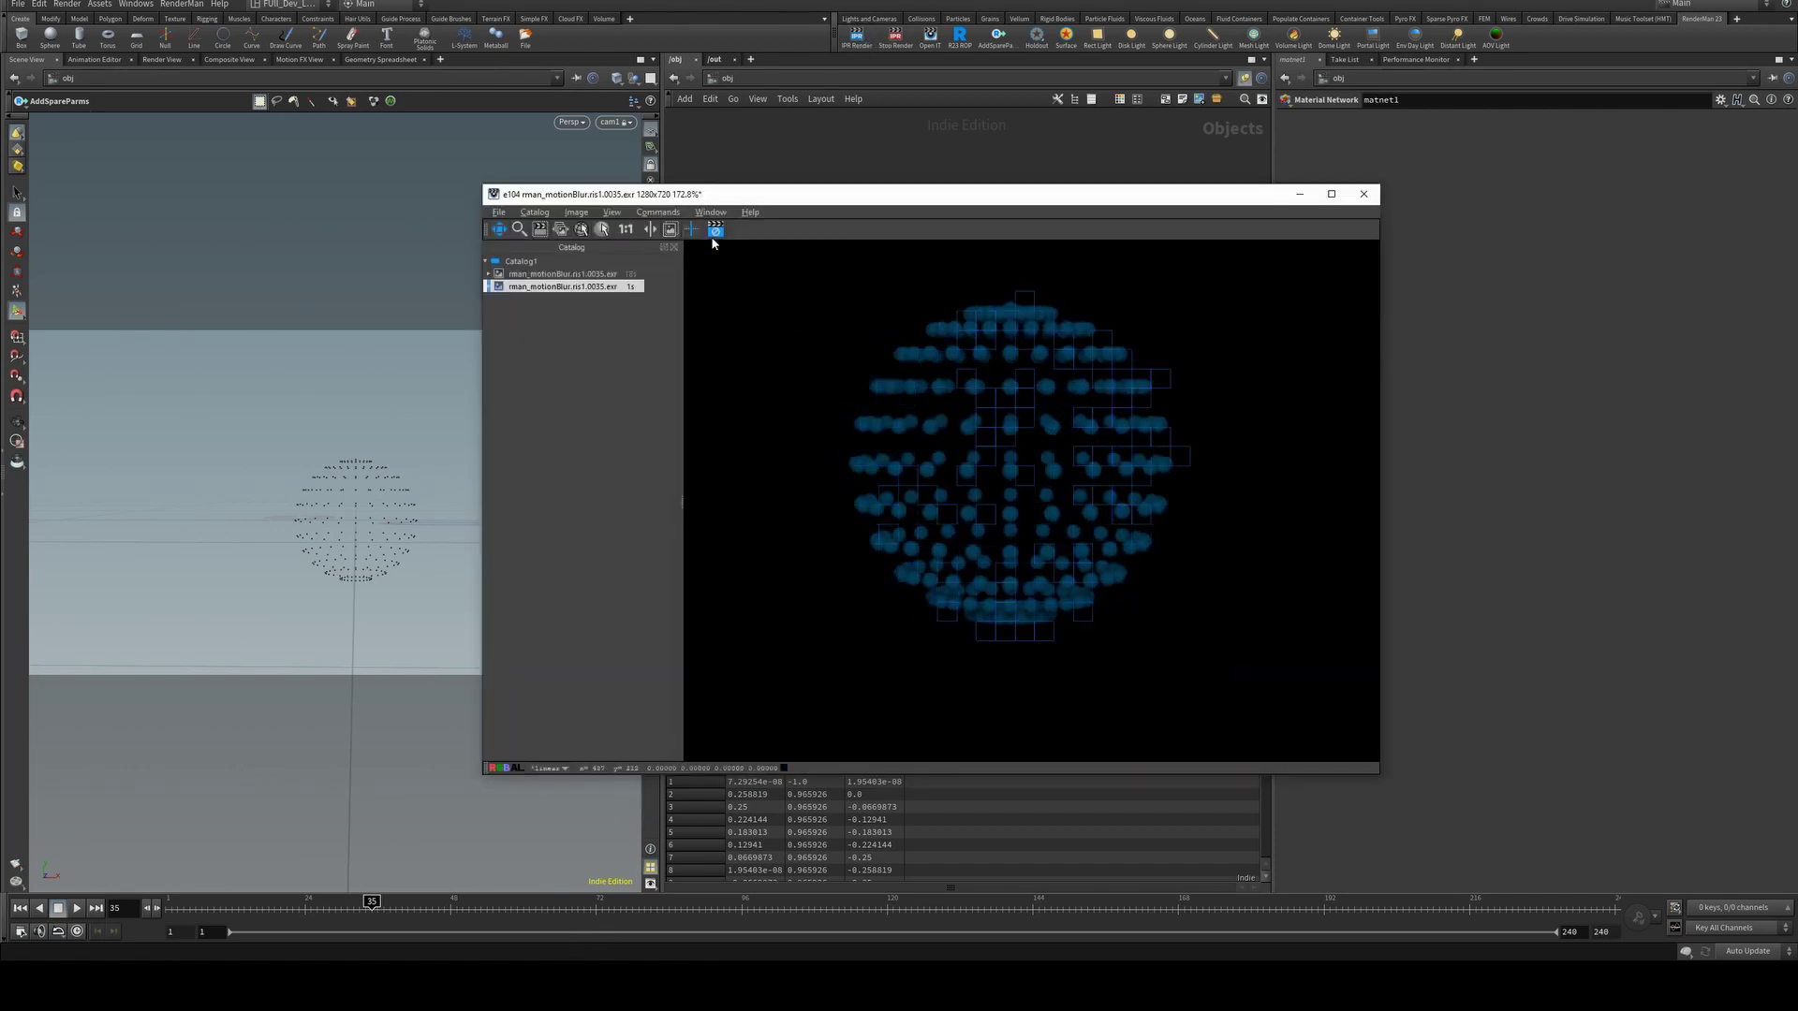
{"action": "left_click", "coordinate": [854, 345]}
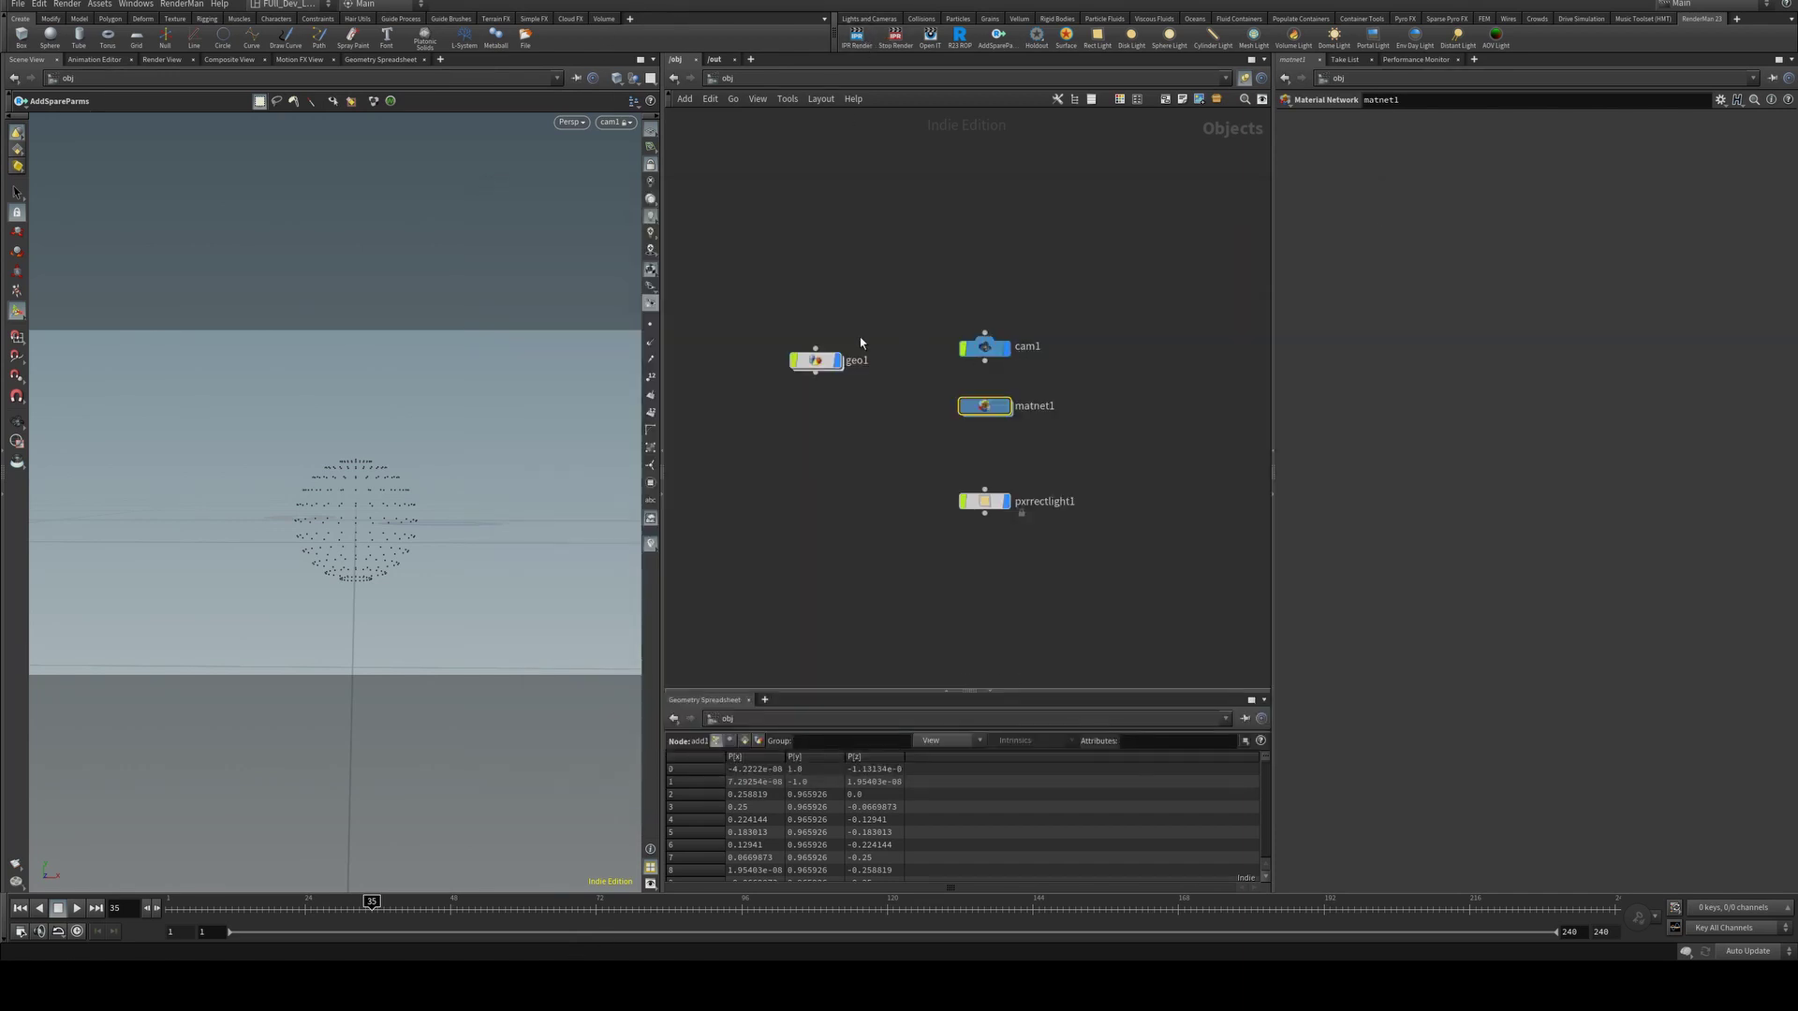
Set geo1's RenderMan point Width to .5, then go back inside geo1.
{"action": "left_click", "coordinate": [816, 364]}
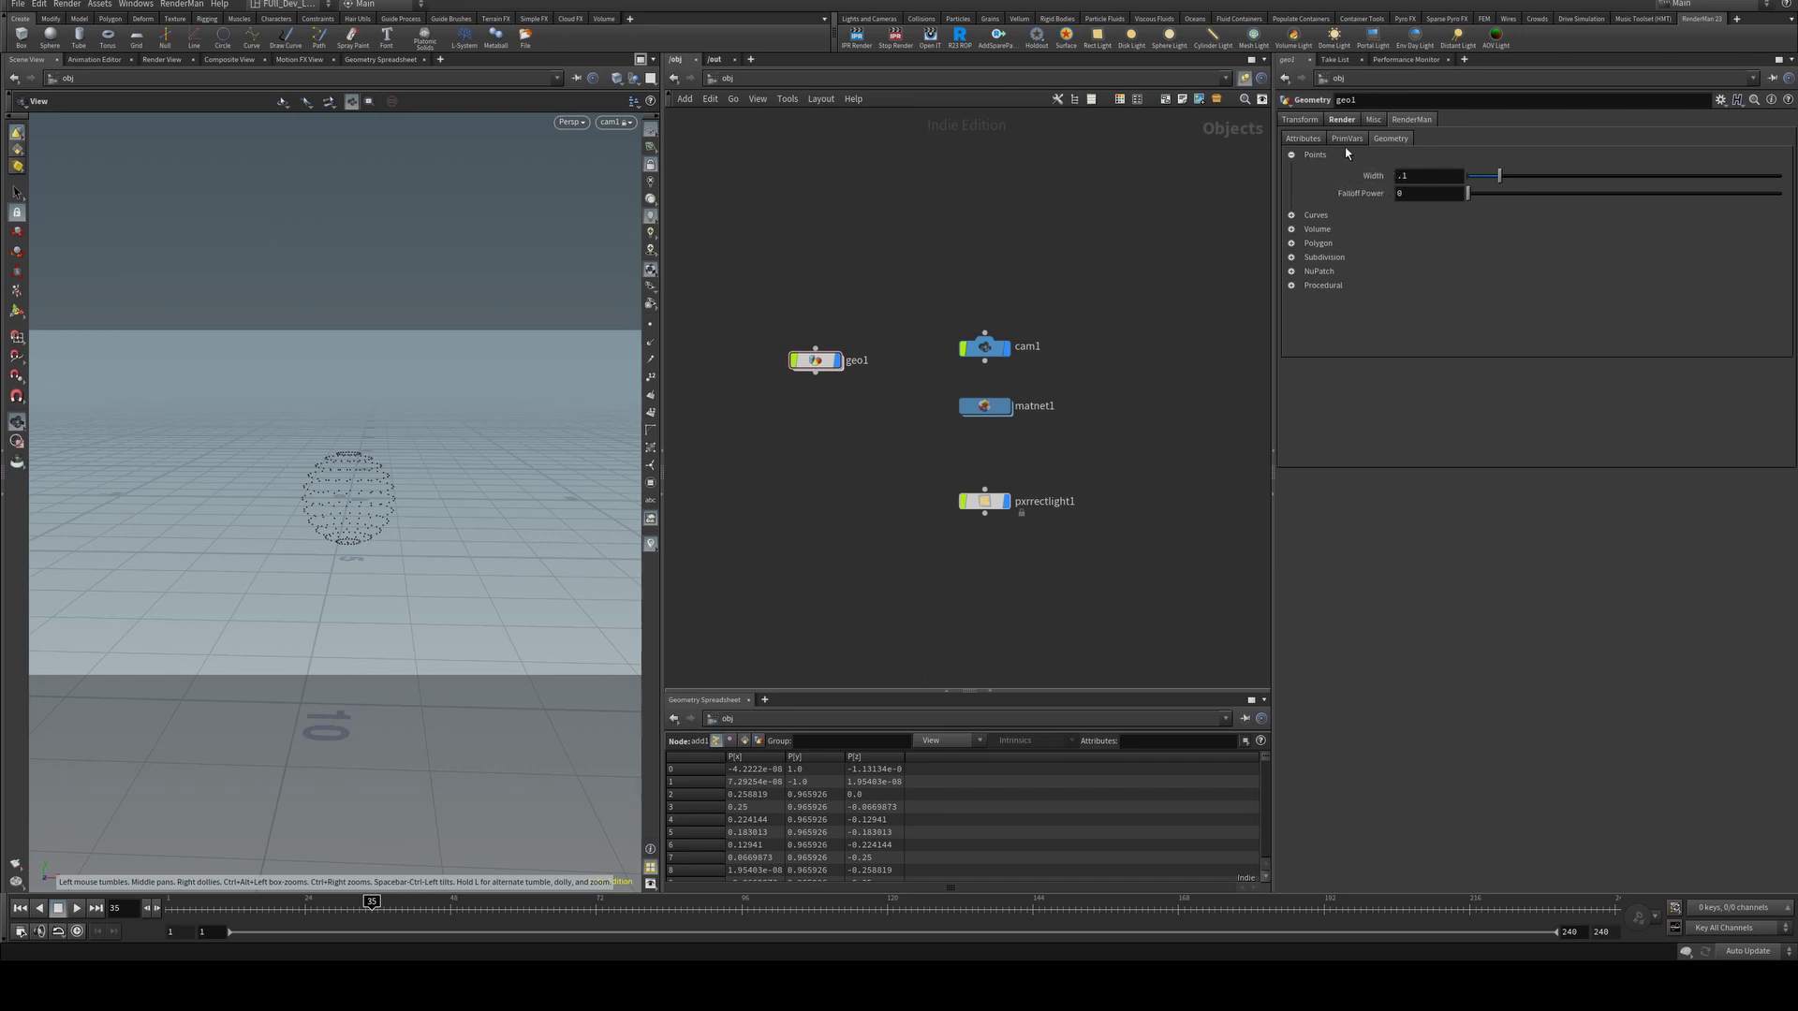
{"action": "double_click", "coordinate": [1419, 175]}
{"action": "type", "text": ".5"}
{"action": "key", "text": "Return"}
{"action": "left_click", "coordinate": [607, 929]}
{"action": "double_click", "coordinate": [817, 361]}
{"action": "key", "text": "Tab"}
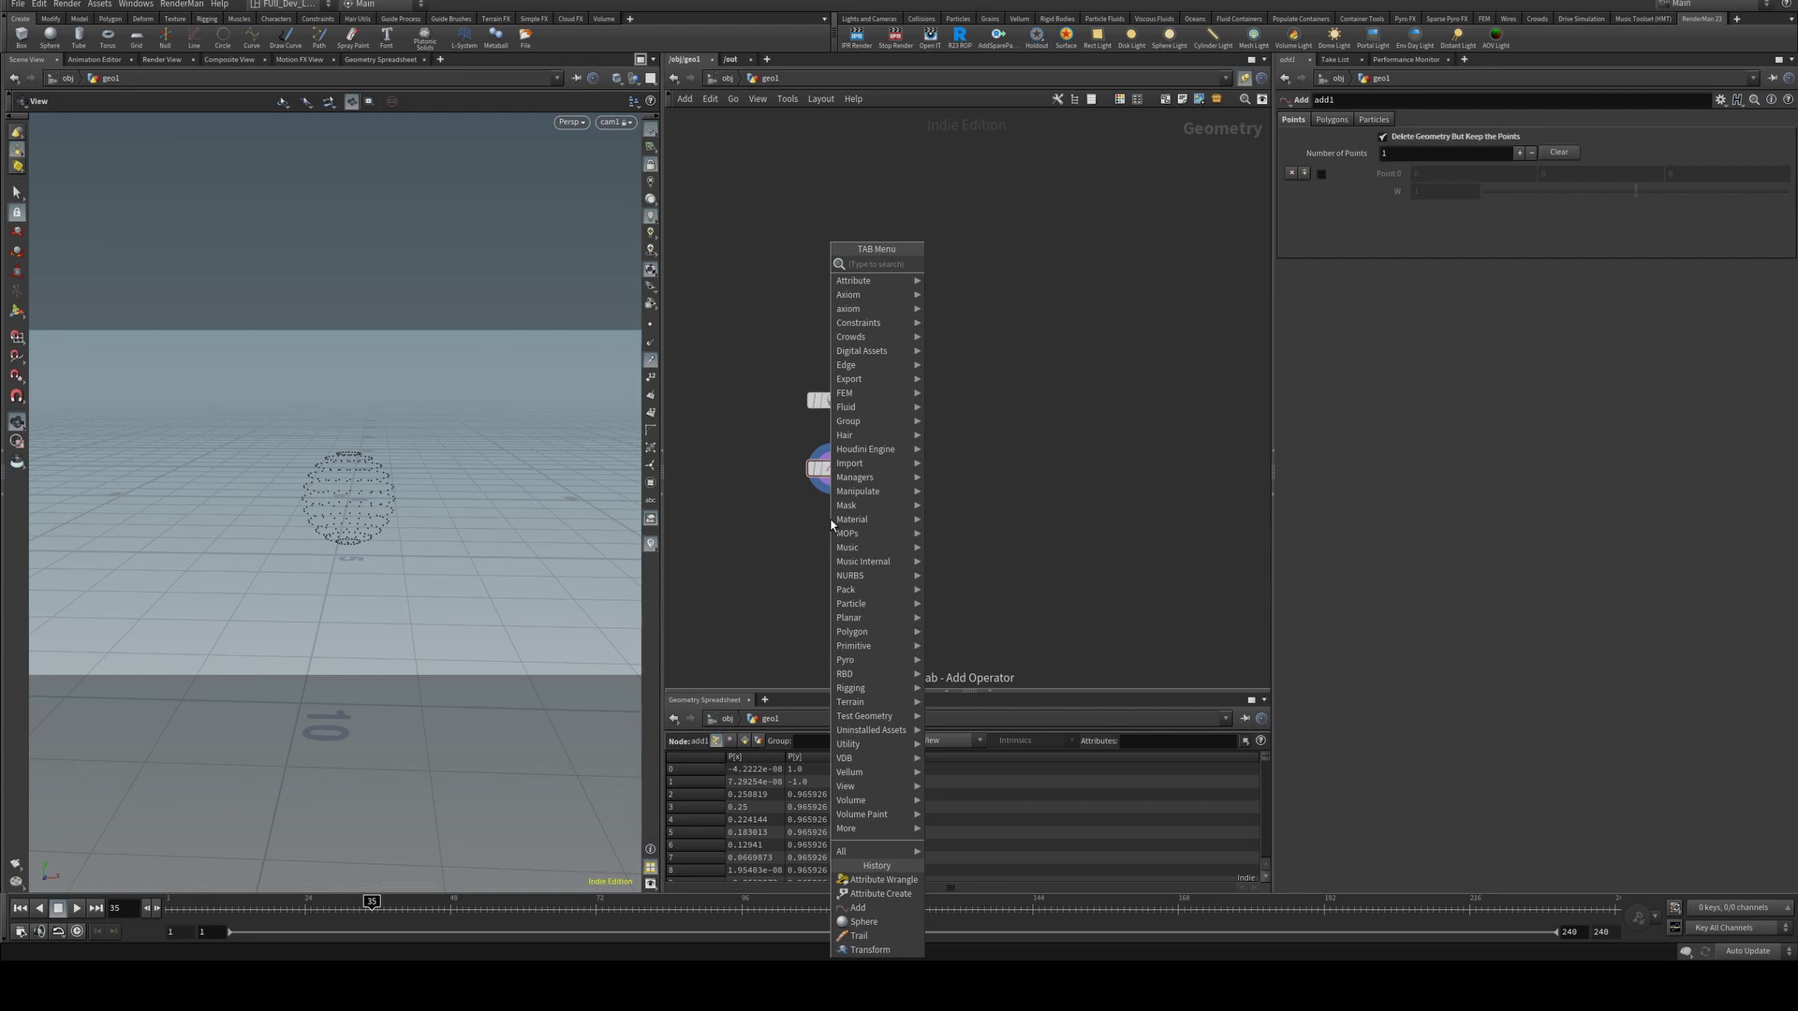
{"action": "type", "text": "attribwrangle"}
{"action": "key", "text": "Return"}
{"action": "left_click", "coordinate": [1403, 223]}
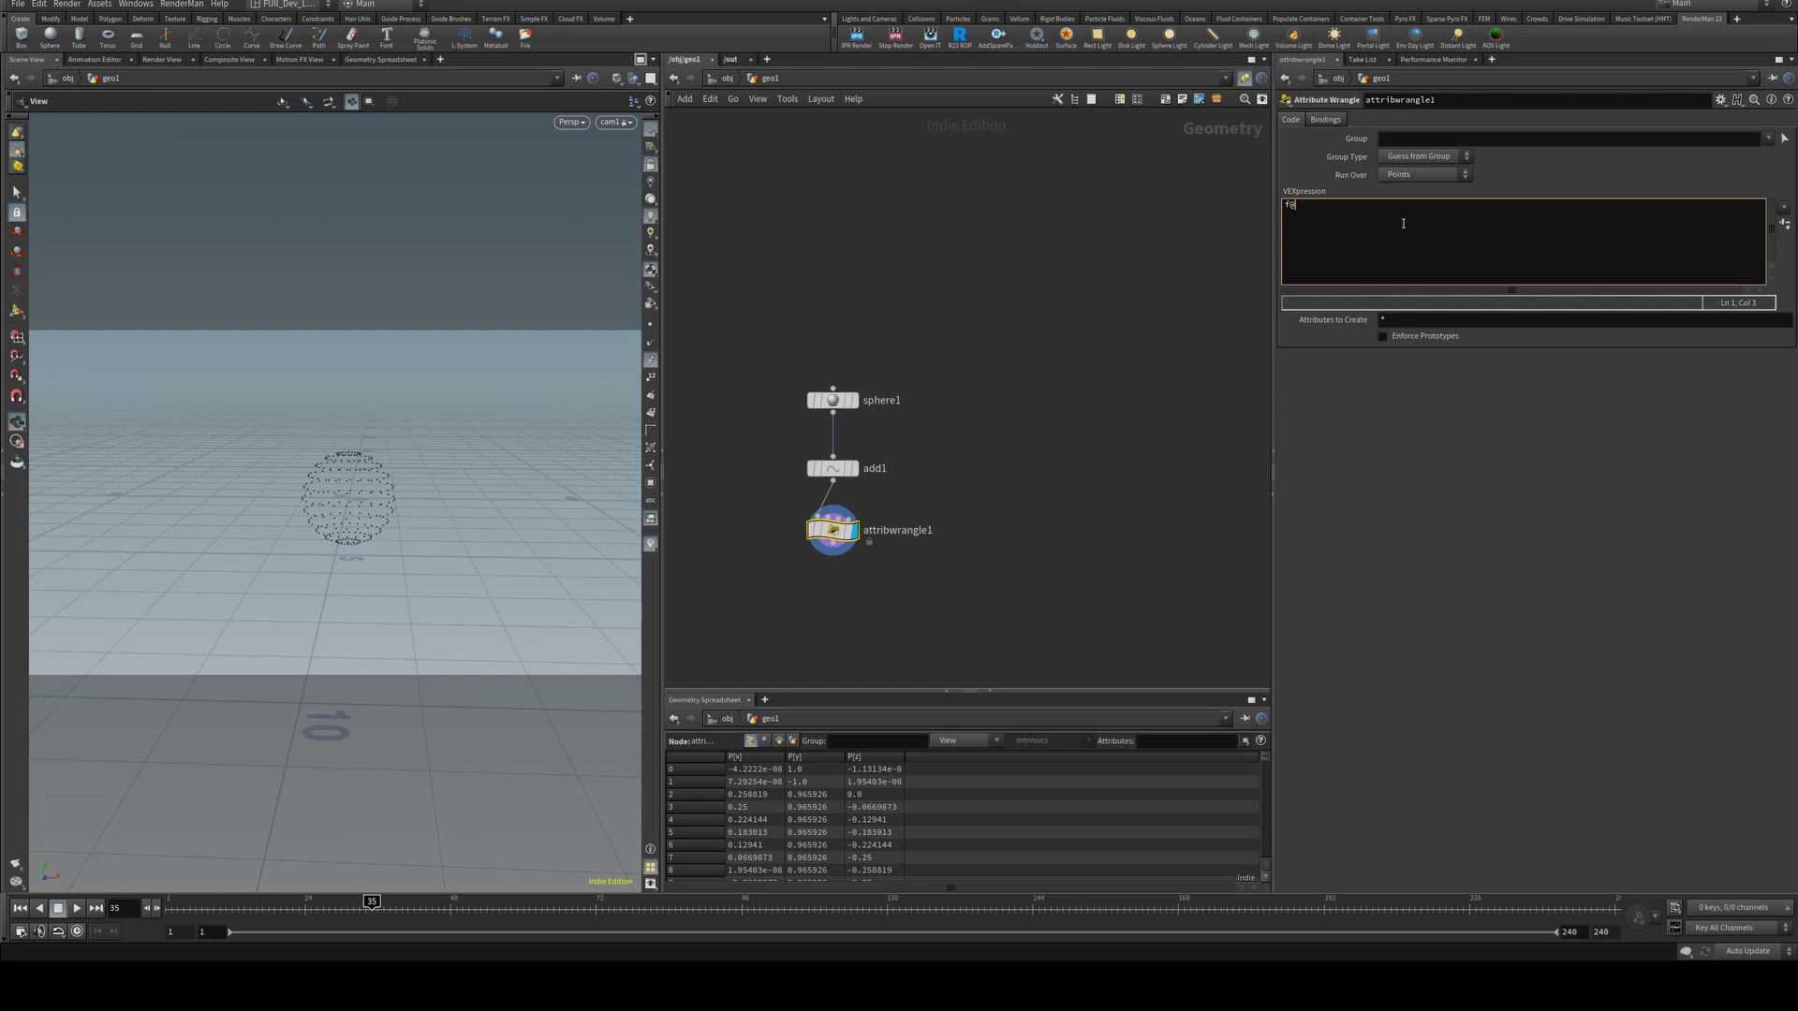
{"action": "type", "text": "f@pscale = rand("}
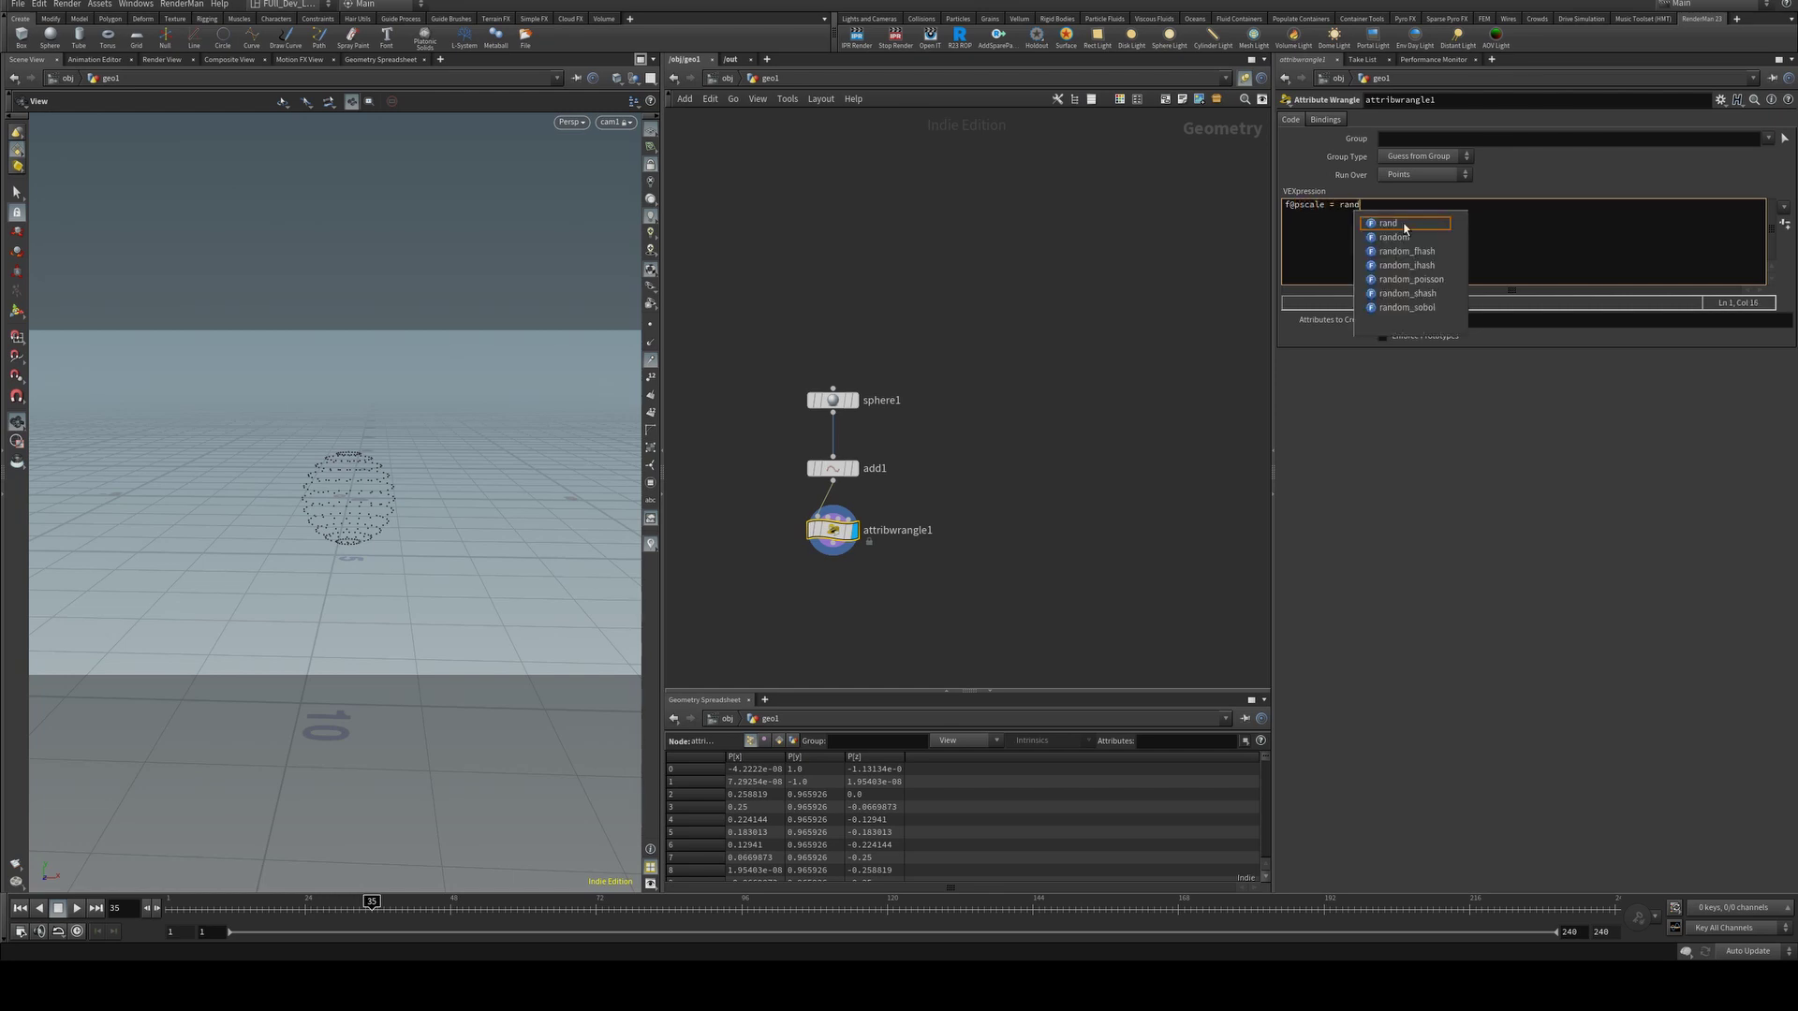
{"action": "type", "text": "@ptnum);"}
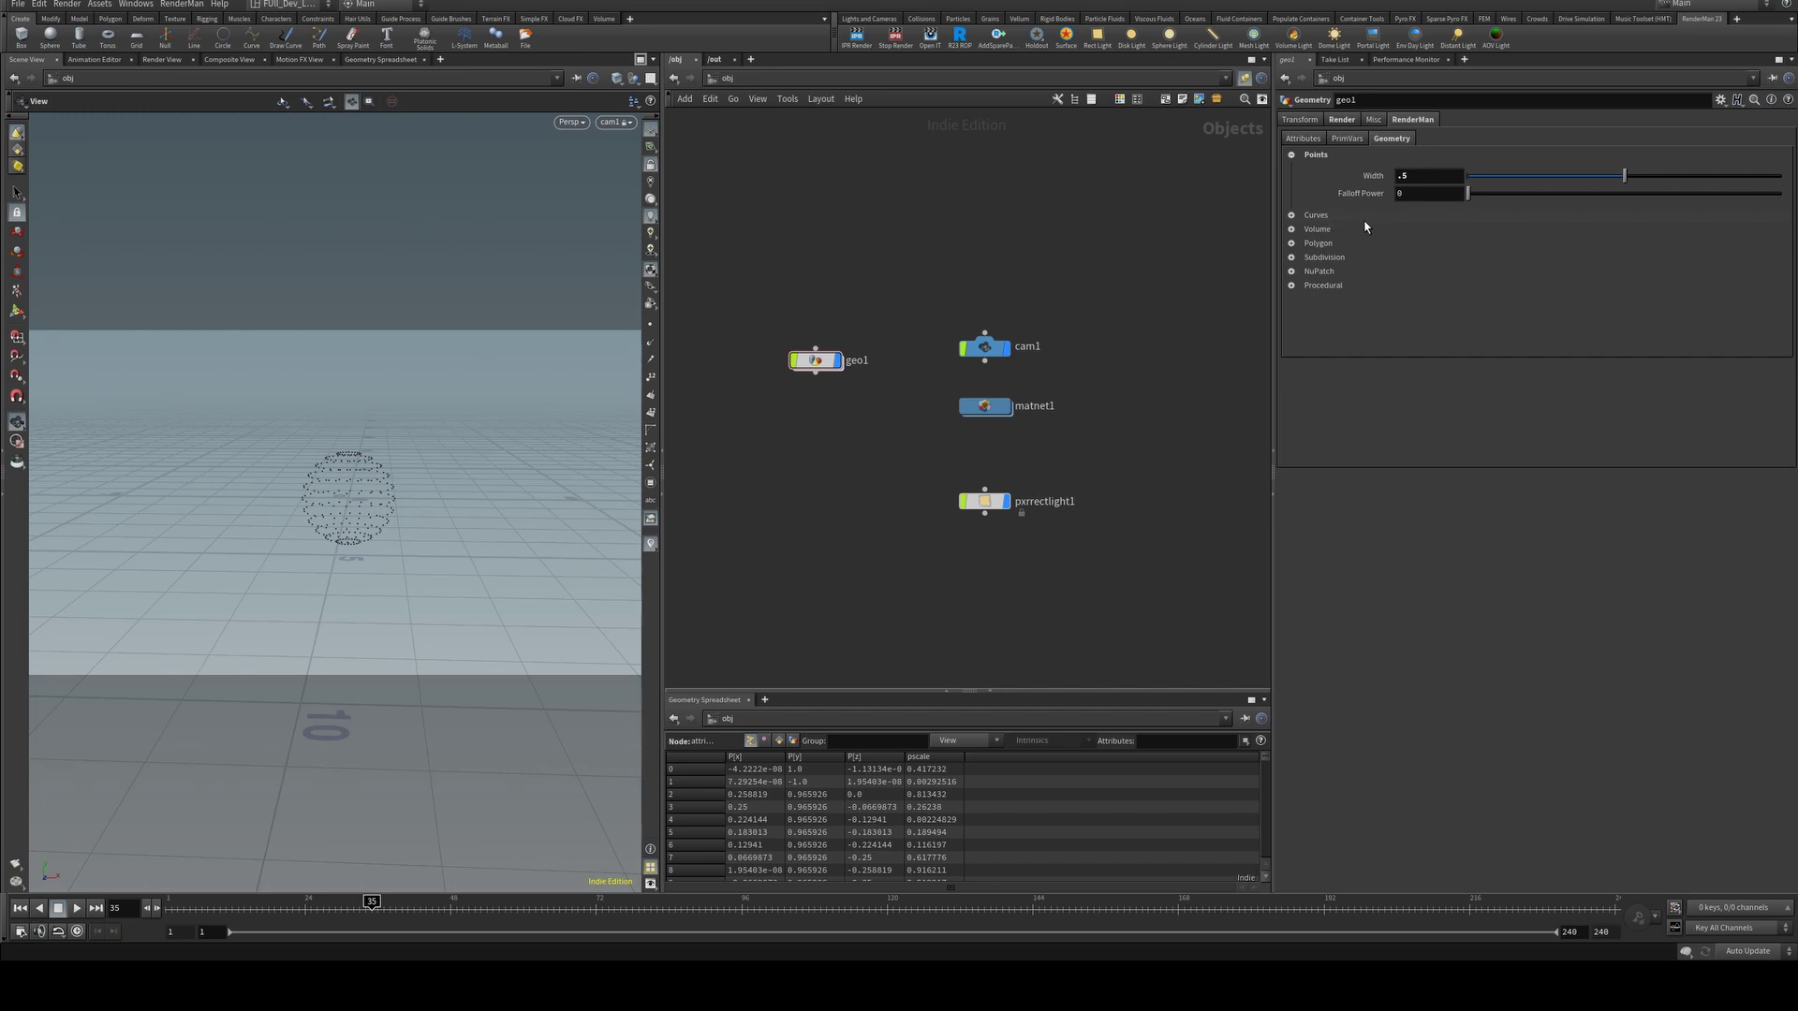
Try point Falloff Power values .5 and 1, rendering after each to compare.
{"action": "double_click", "coordinate": [1428, 194]}
{"action": "type", "text": ".5"}
{"action": "key", "text": "Return"}
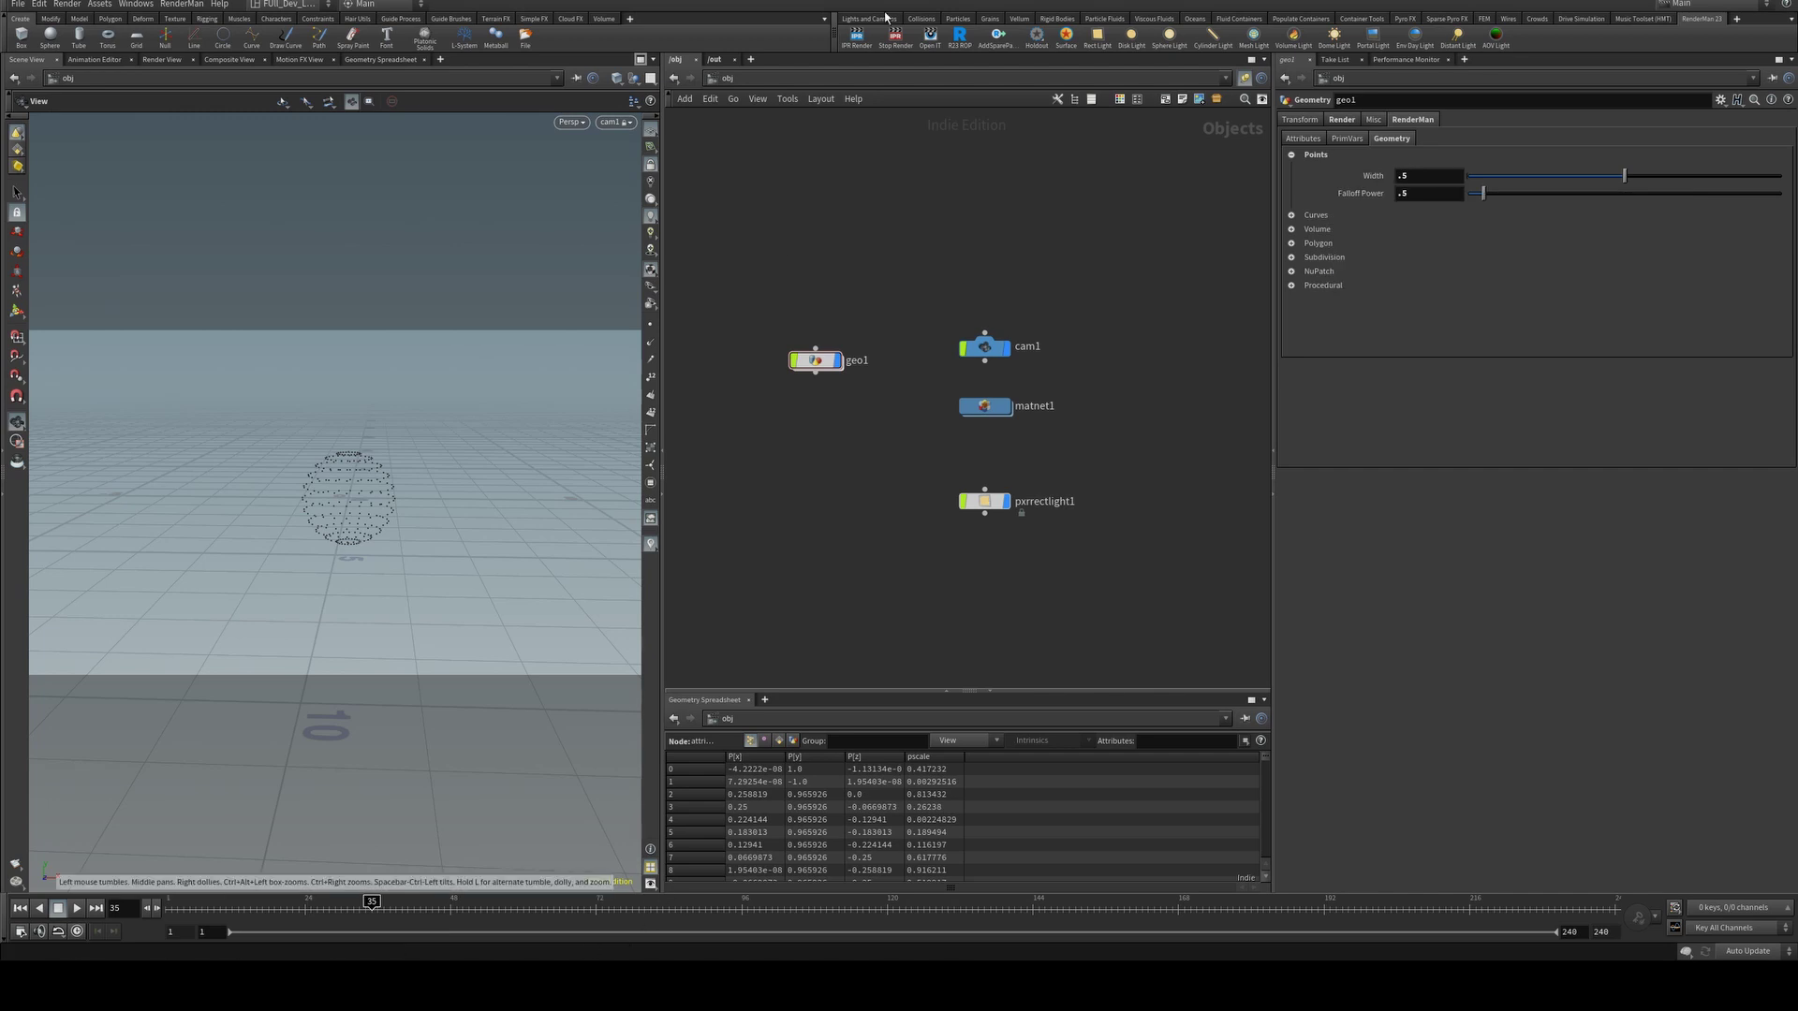
{"action": "left_click", "coordinate": [856, 37]}
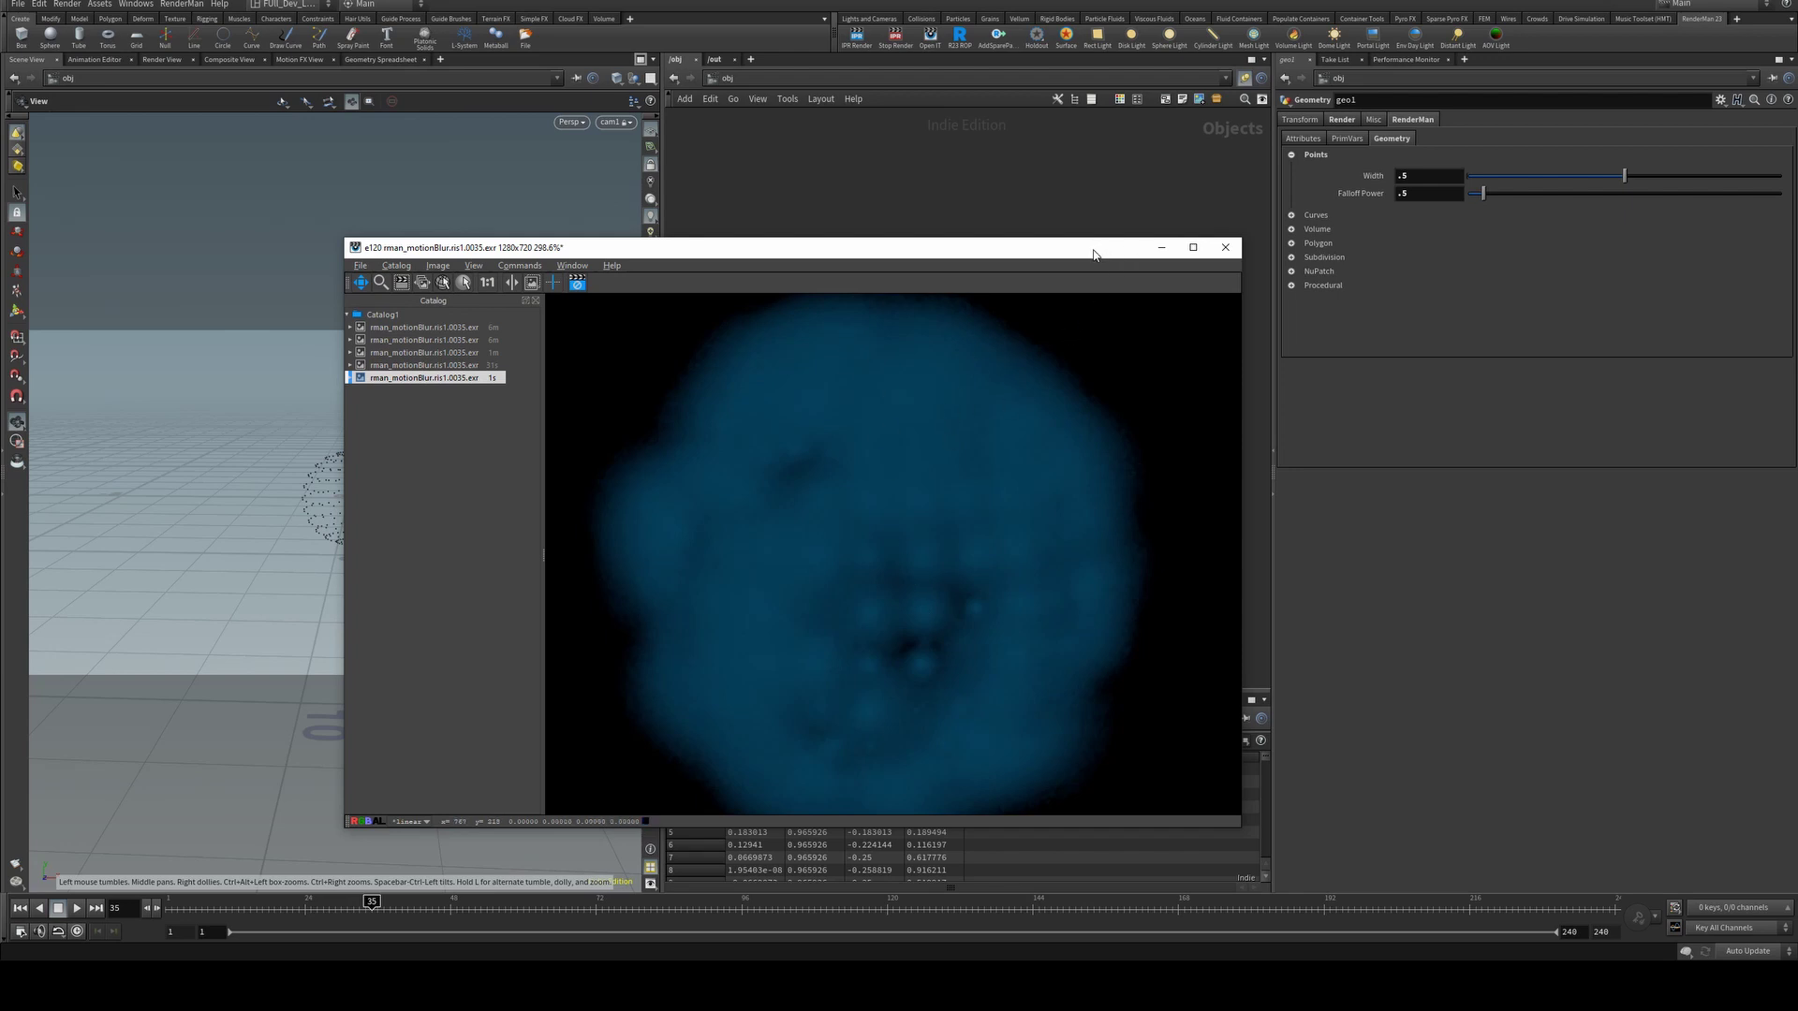
{"action": "left_click", "coordinate": [1333, 212]}
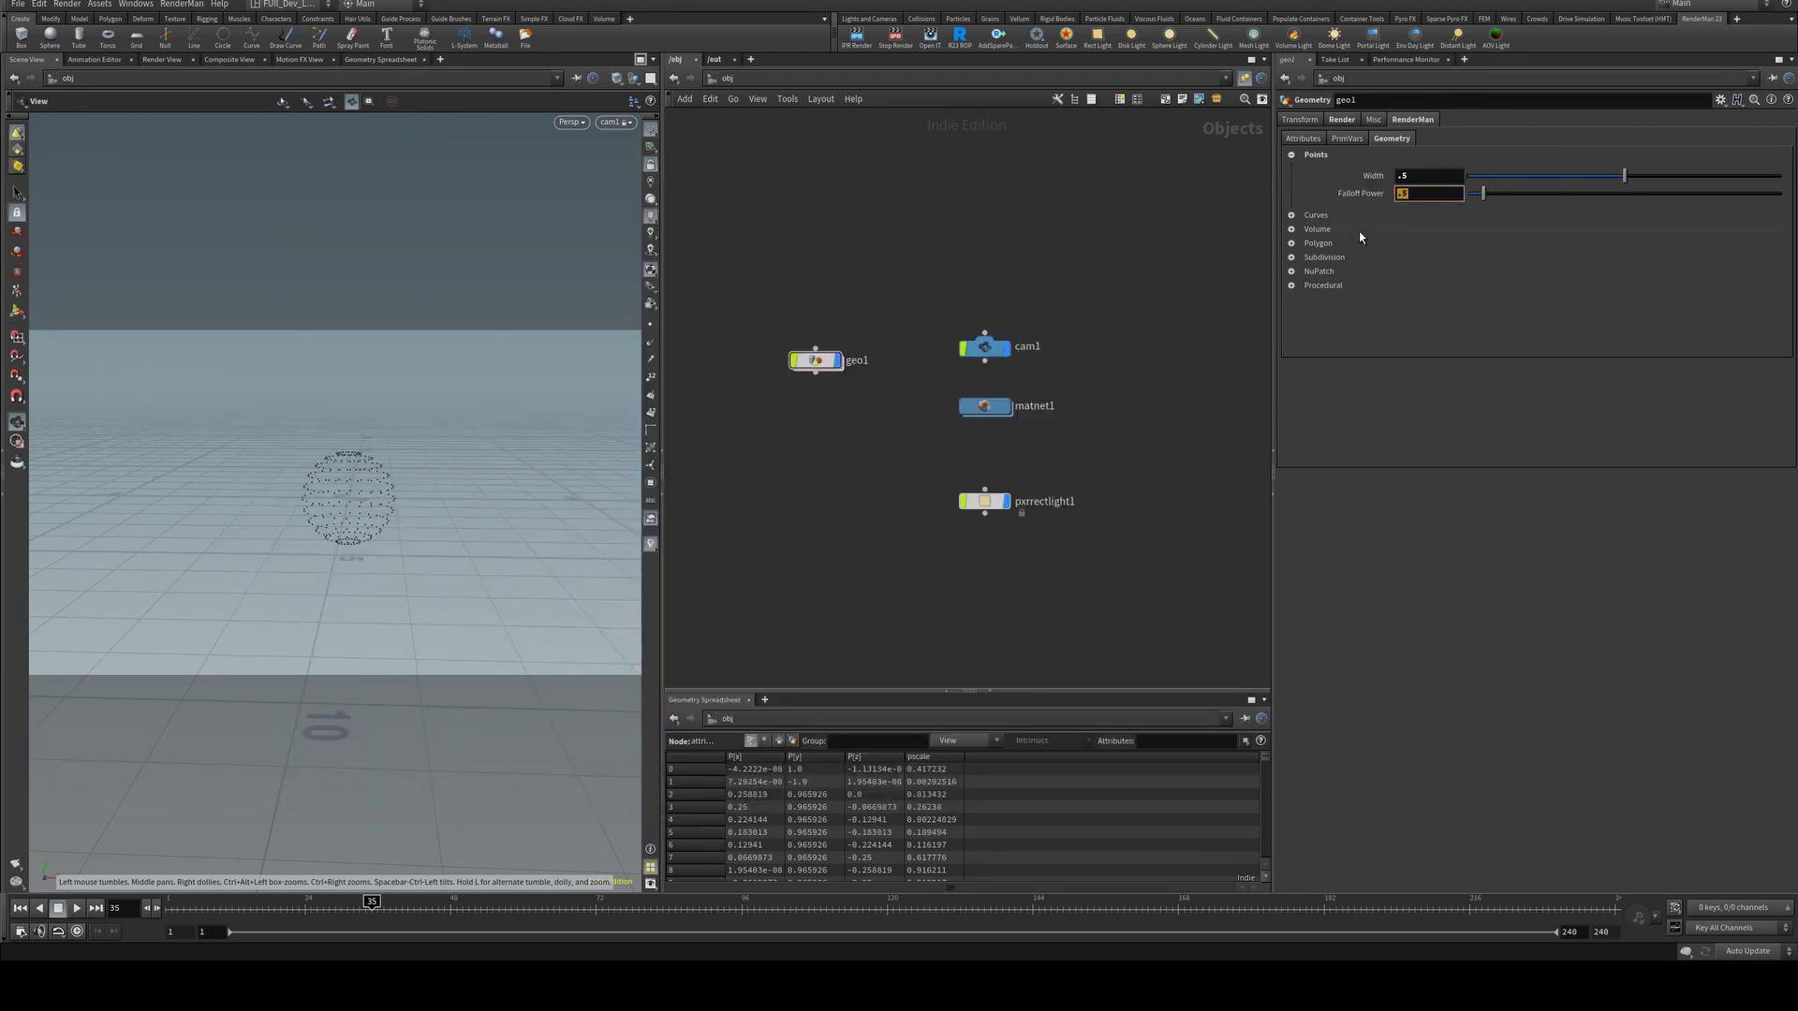
{"action": "type", "text": "1"}
{"action": "key", "text": "Return"}
{"action": "left_click", "coordinate": [857, 37]}
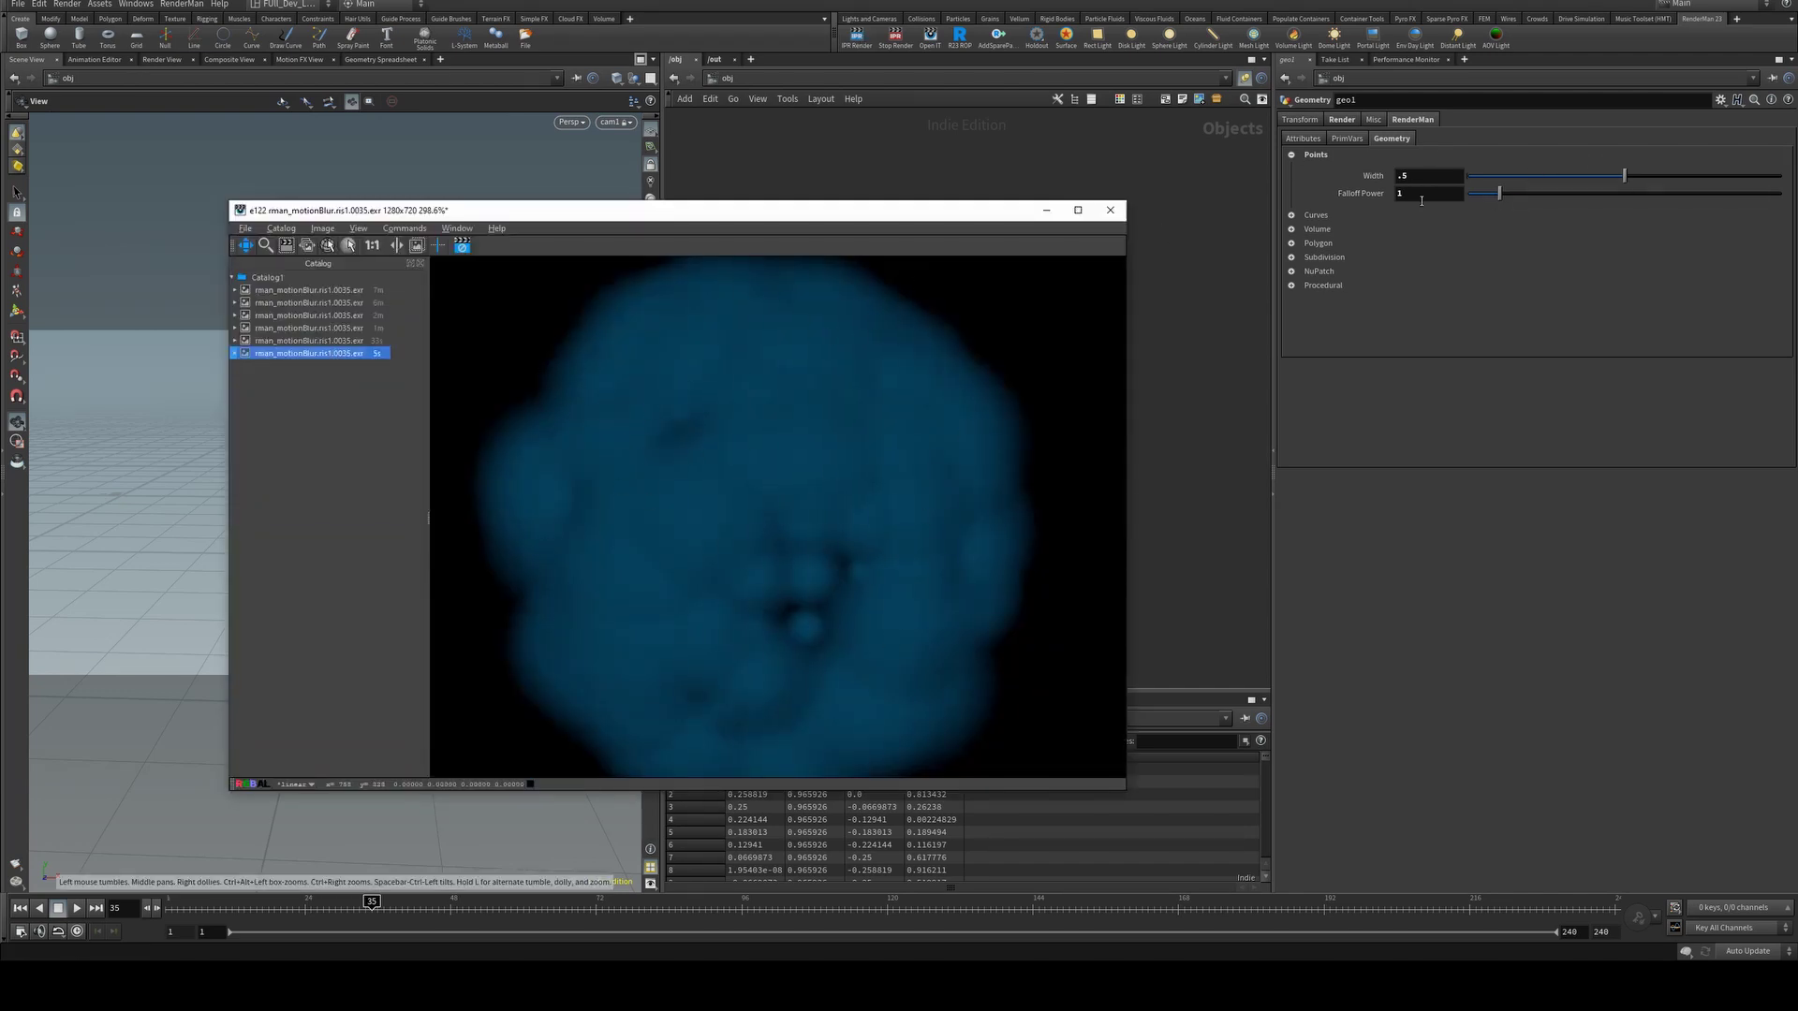
Set geo1's point Falloff Power to 0.1.
{"action": "double_click", "coordinate": [1421, 194]}
{"action": "type", "text": ".1"}
{"action": "key", "text": "Return"}
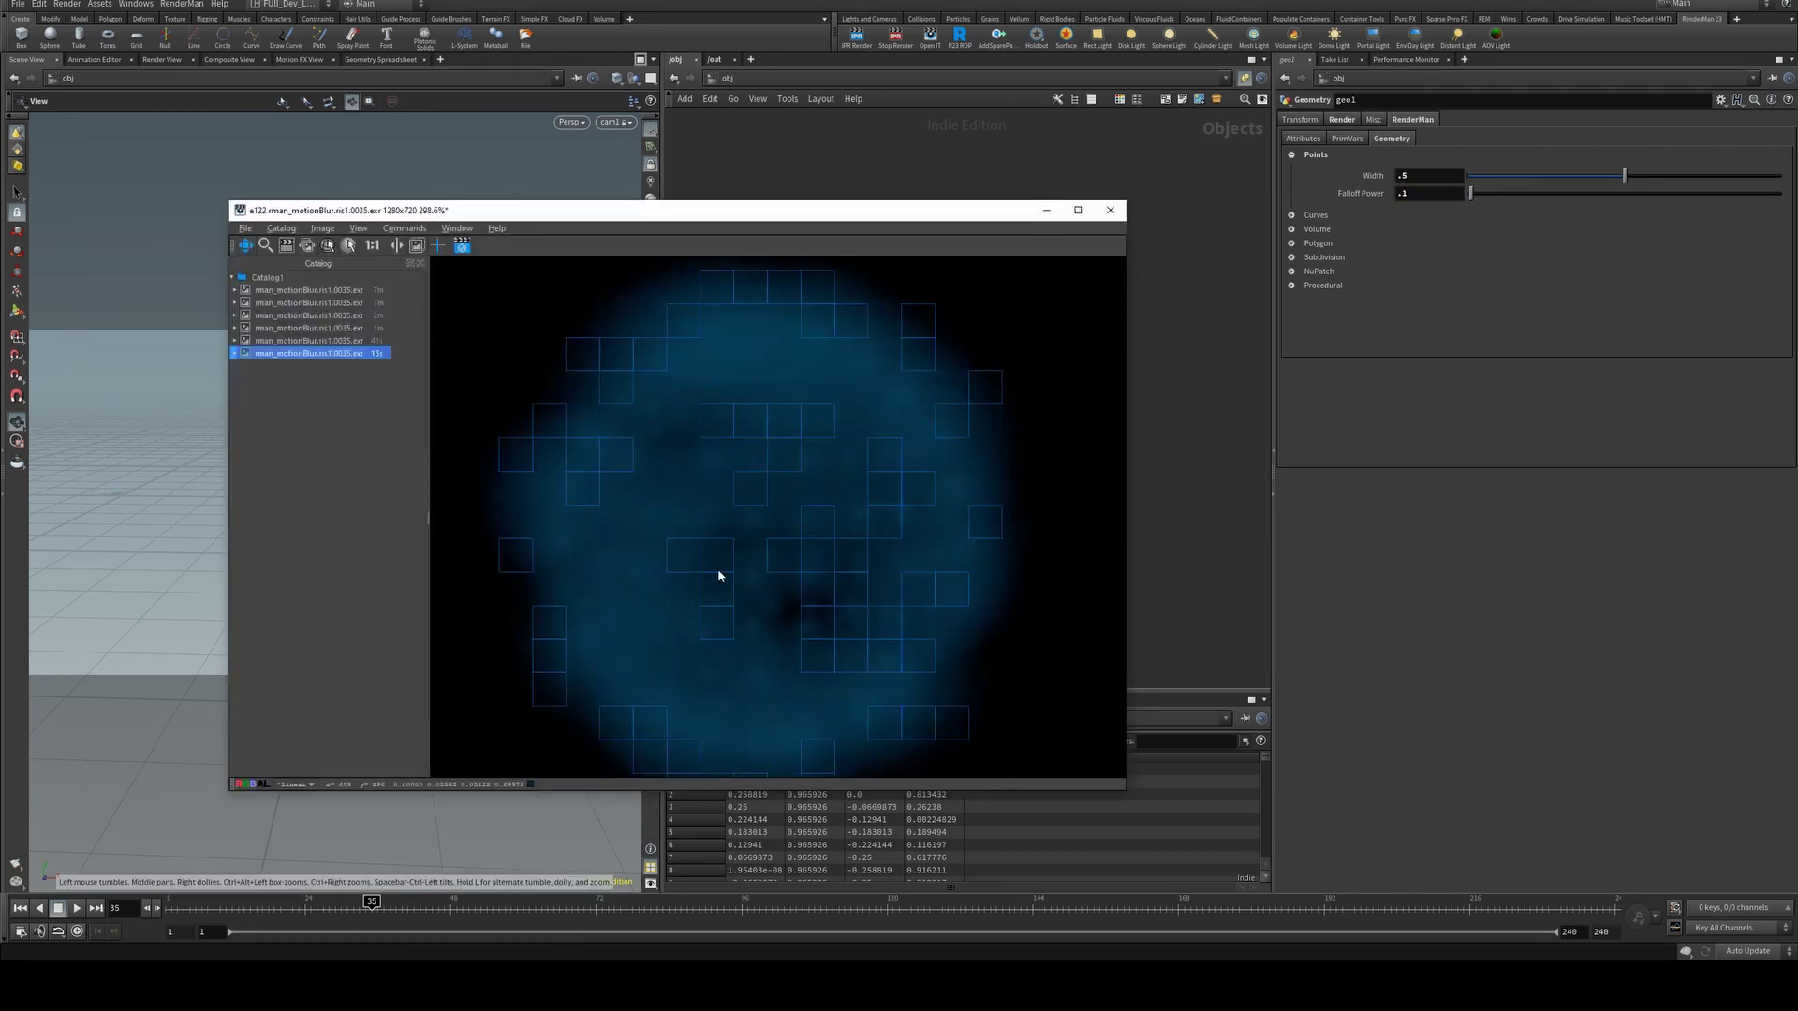
{"action": "scroll", "coordinate": [729, 477], "scroll_direction": "down", "scroll_amount": 2}
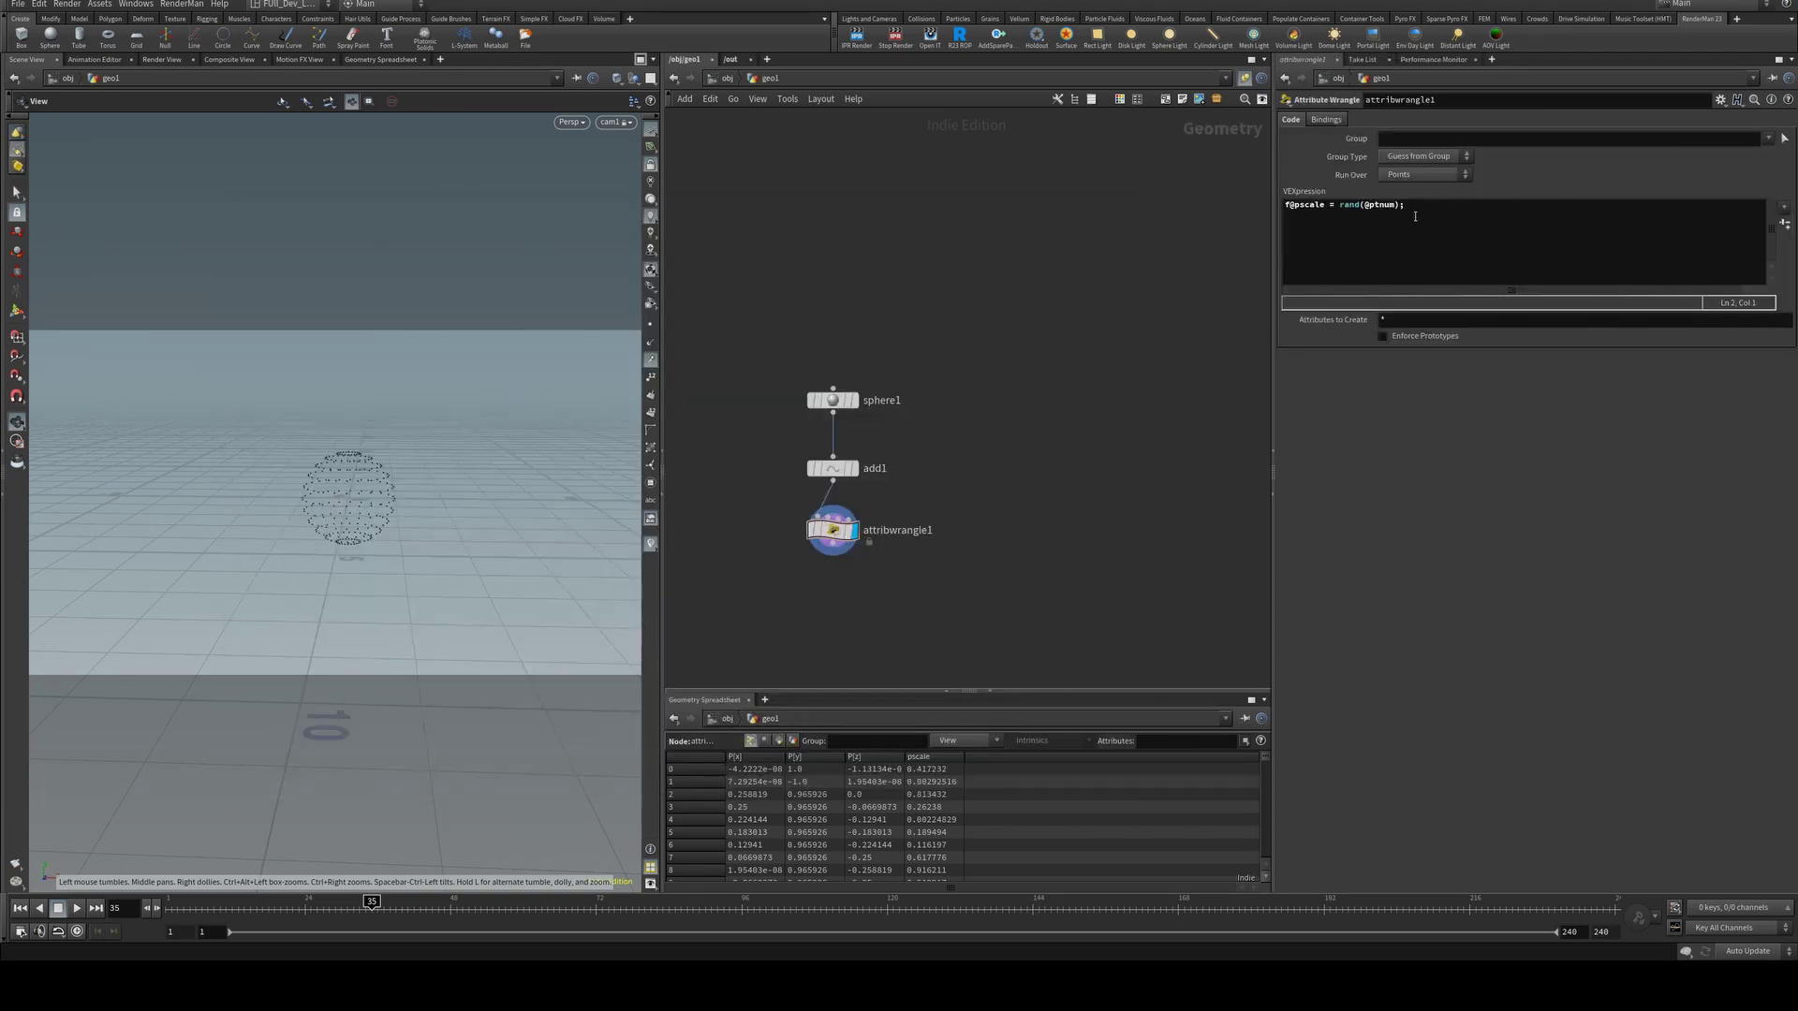
{"action": "left_click", "coordinate": [1419, 207]}
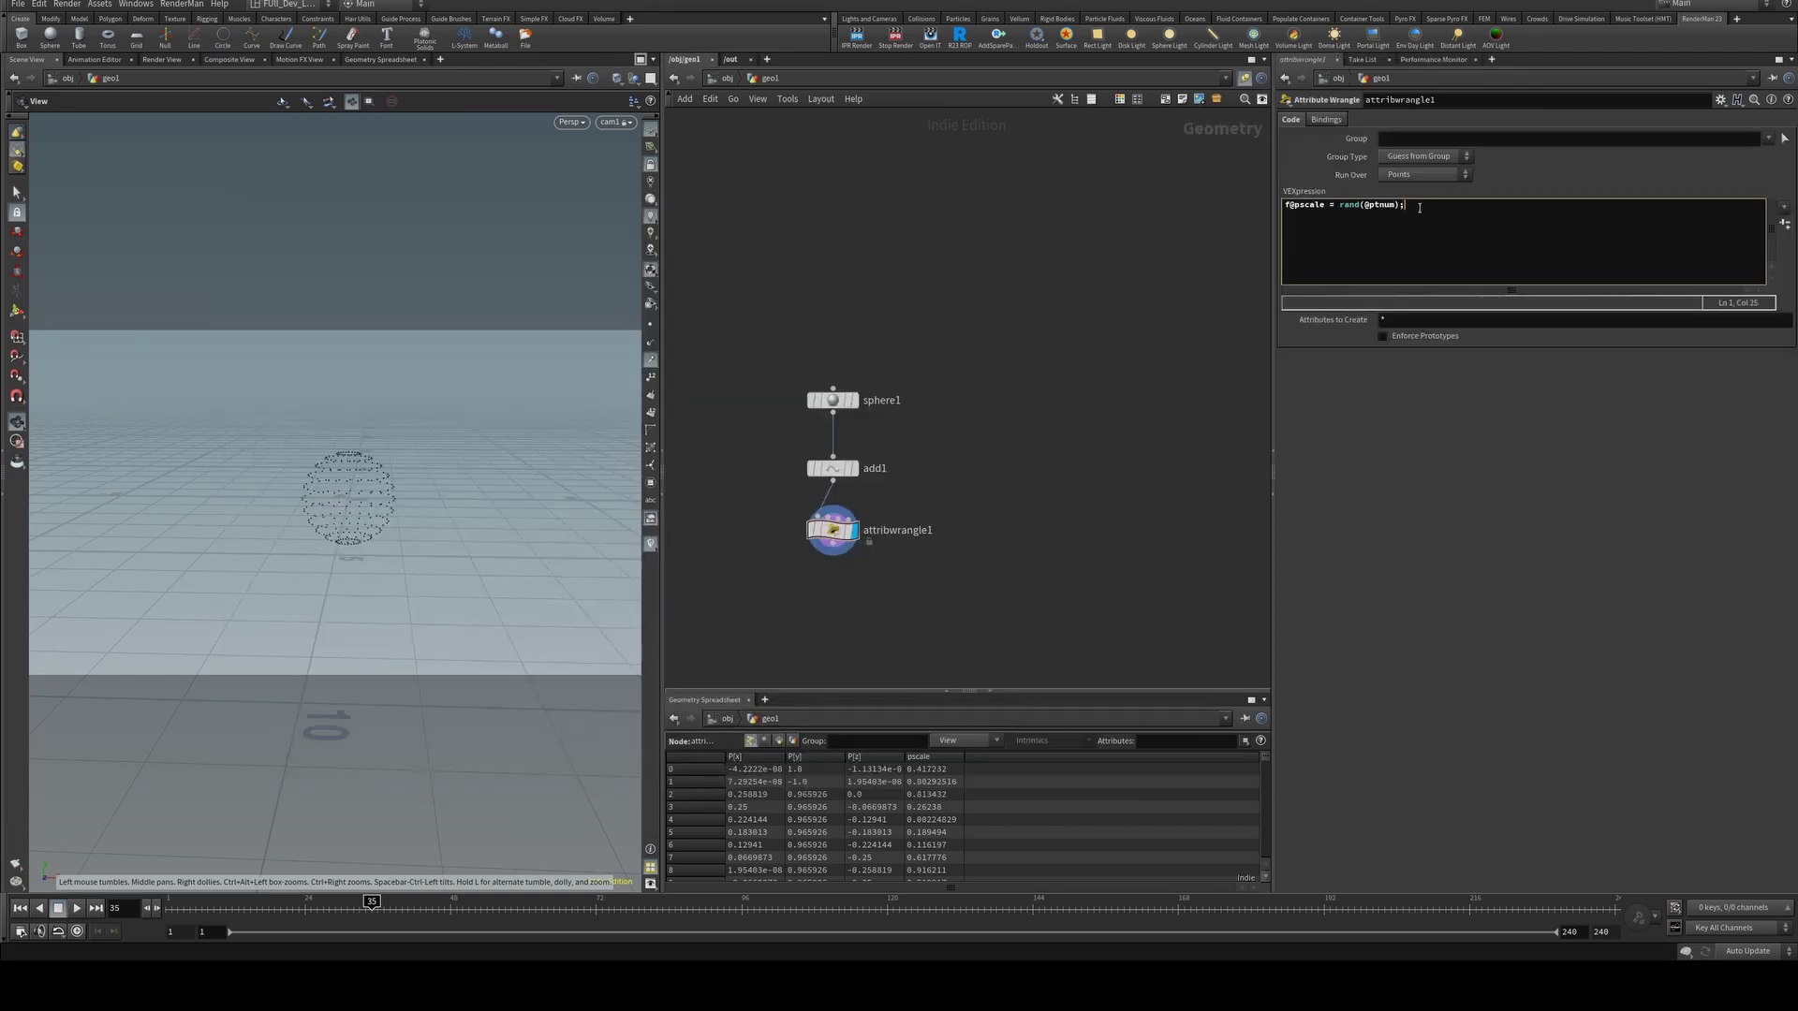
{"action": "key", "text": "Return"}
{"action": "type", "text": "@Cd = rand(@ptnum);"}
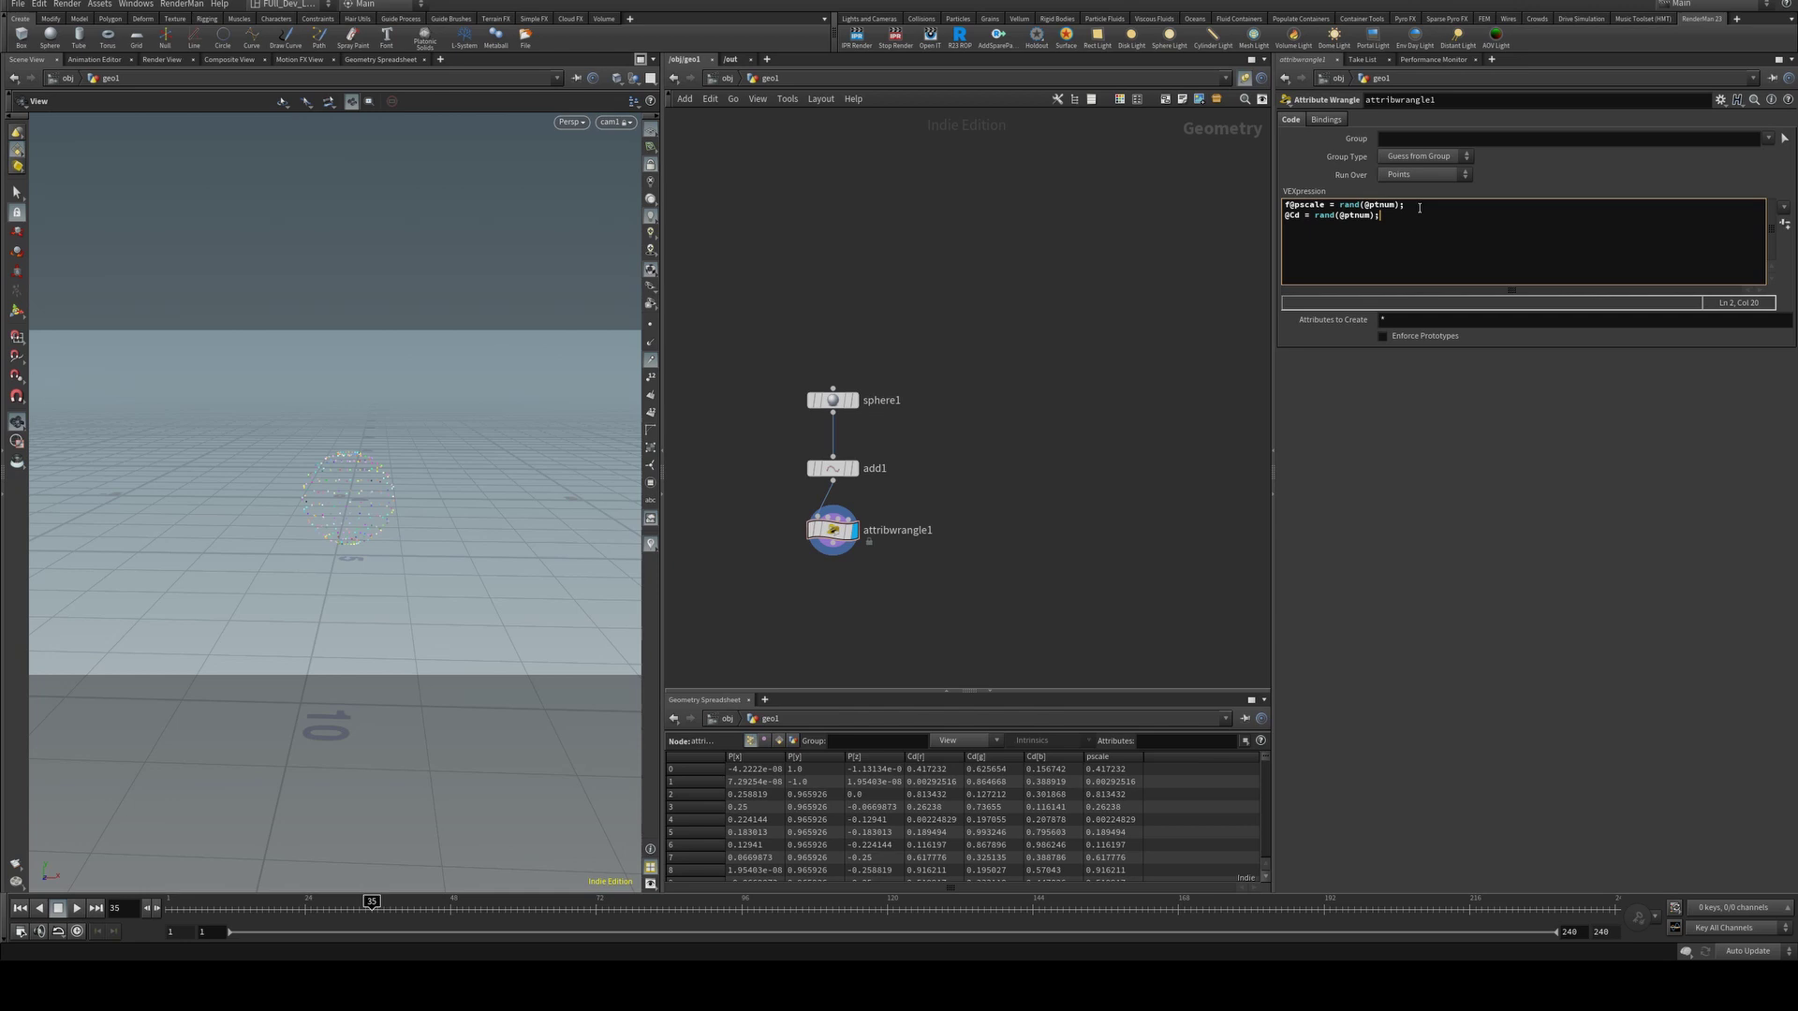
{"action": "left_click", "coordinate": [653, 177]}
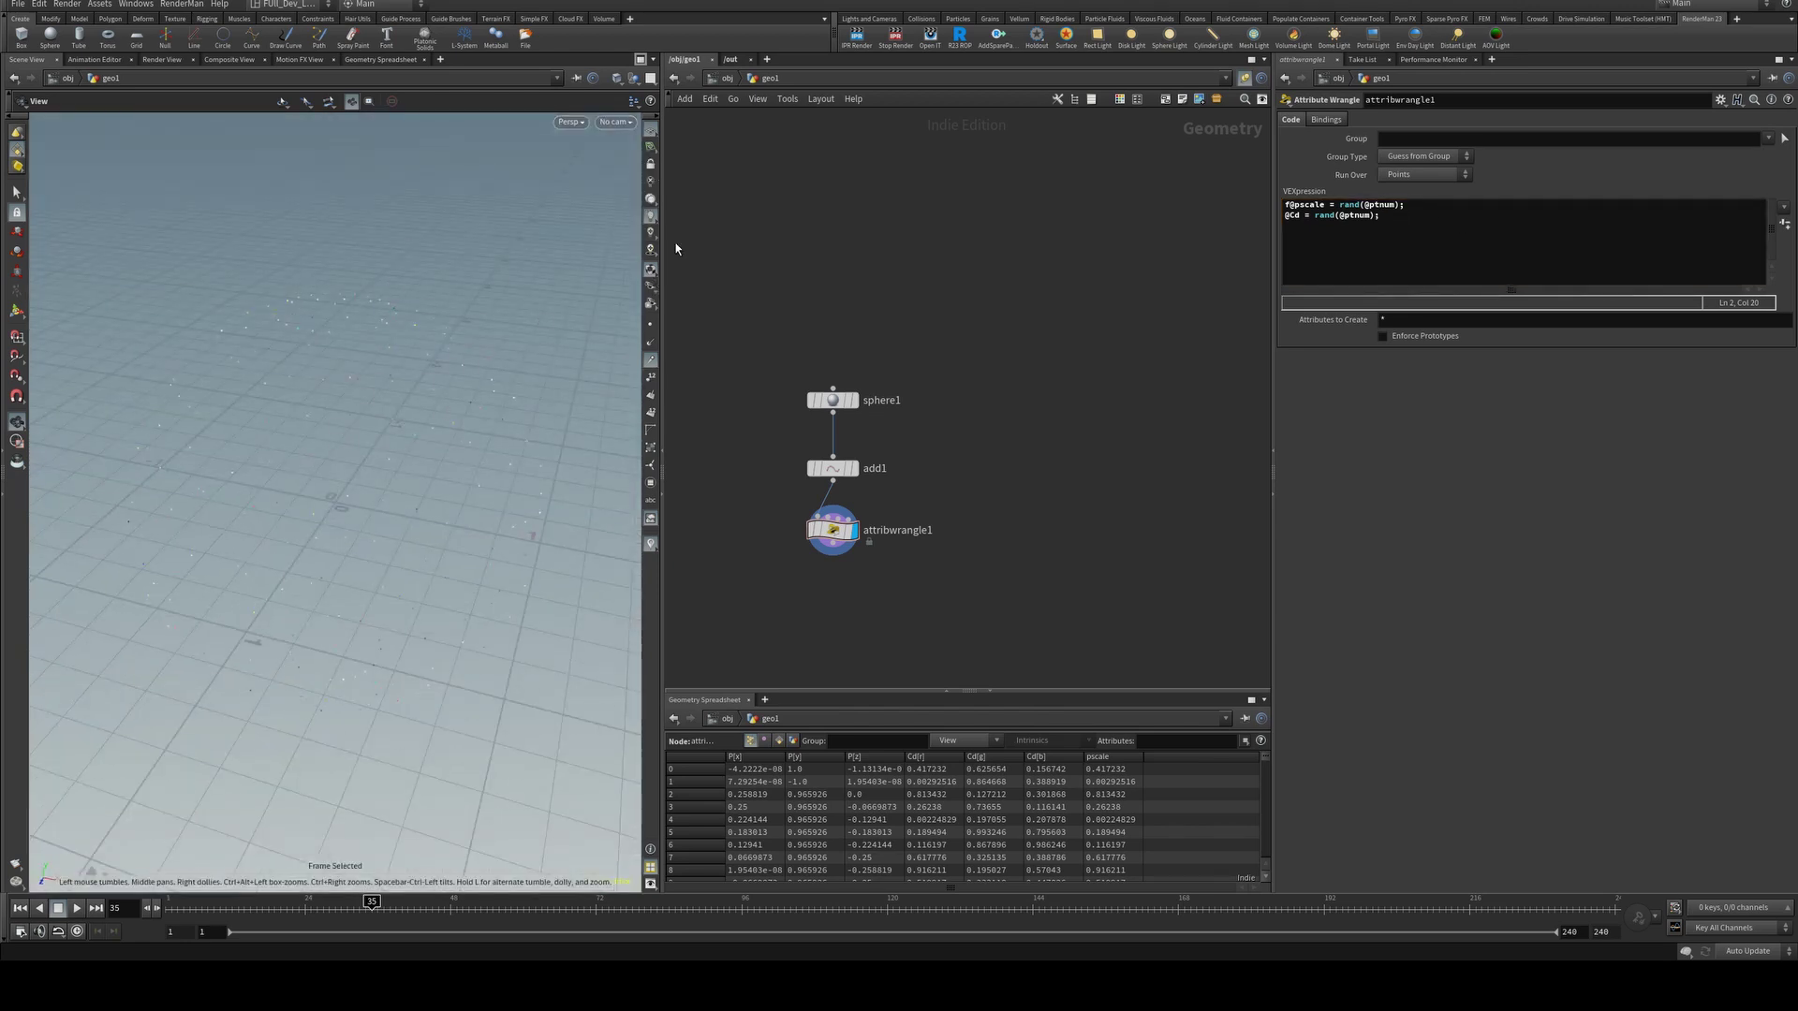
In pxrmaterialbuilder1, add a Pxr Primvar node and wire its colour output into pxrsurface1's Diffuse.
{"action": "left_click", "coordinate": [721, 82]}
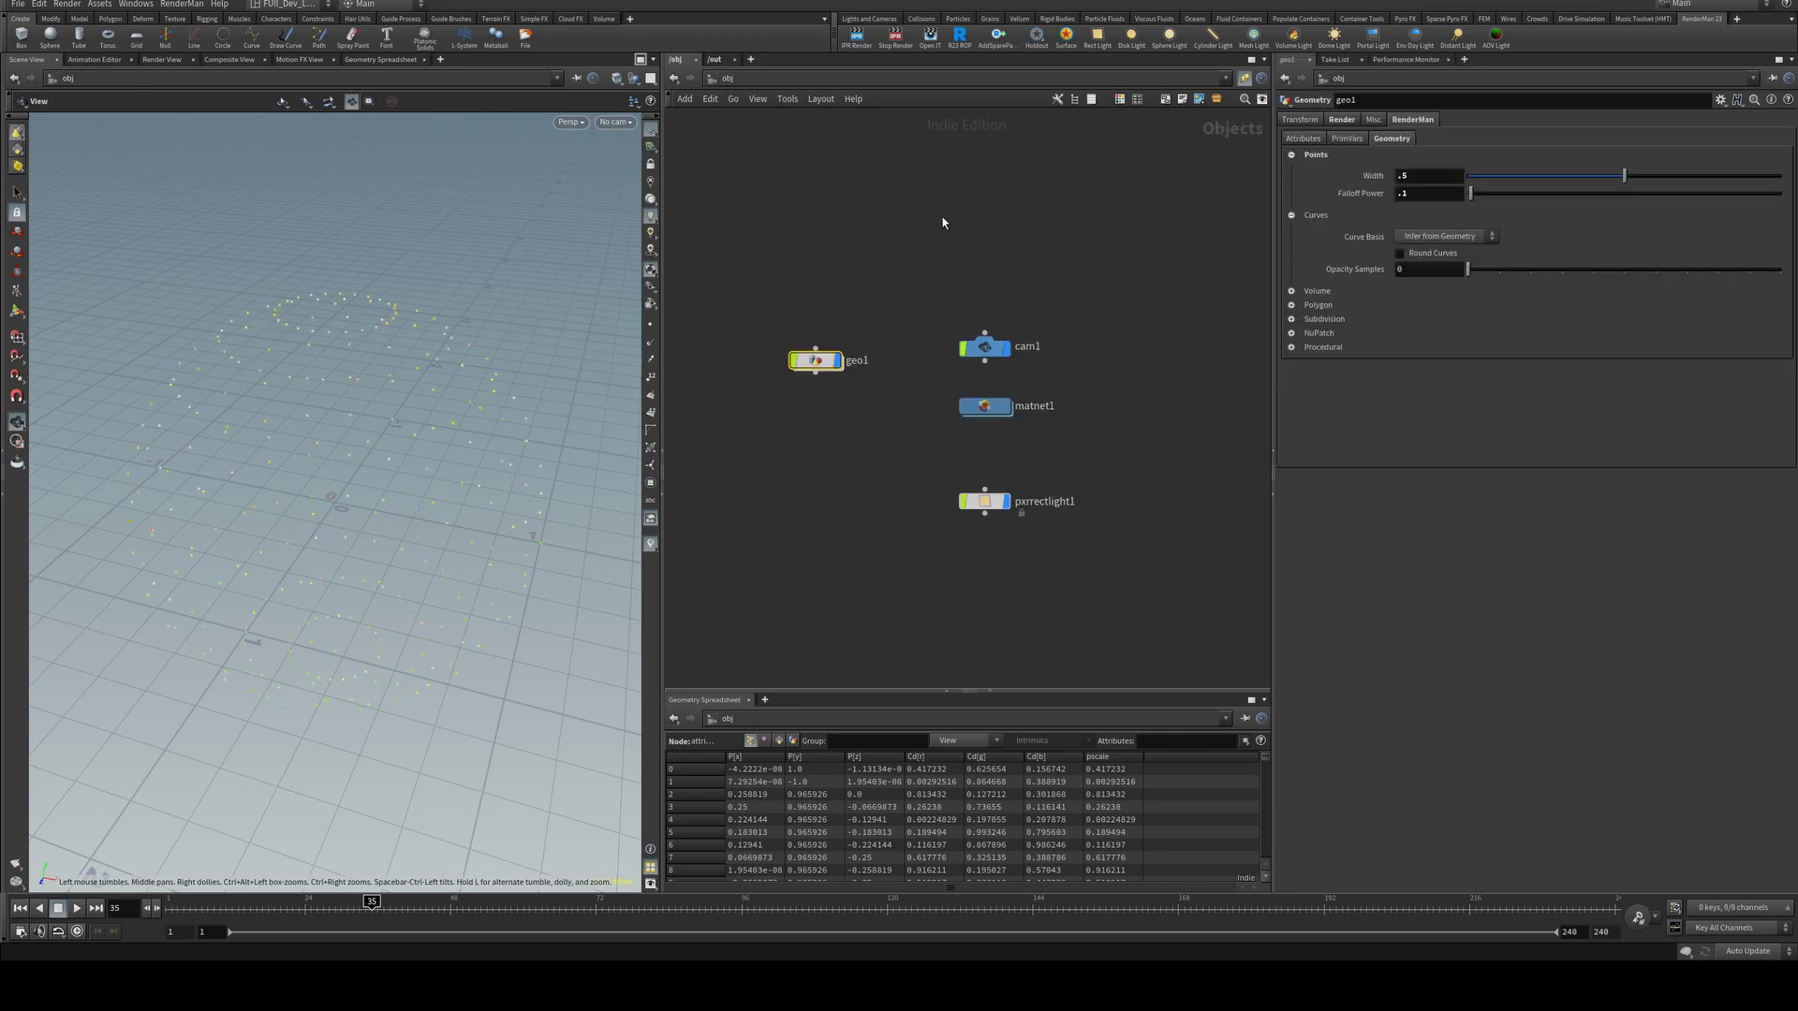
{"action": "double_click", "coordinate": [984, 408]}
{"action": "double_click", "coordinate": [1086, 342]}
{"action": "key", "text": "Tab"}
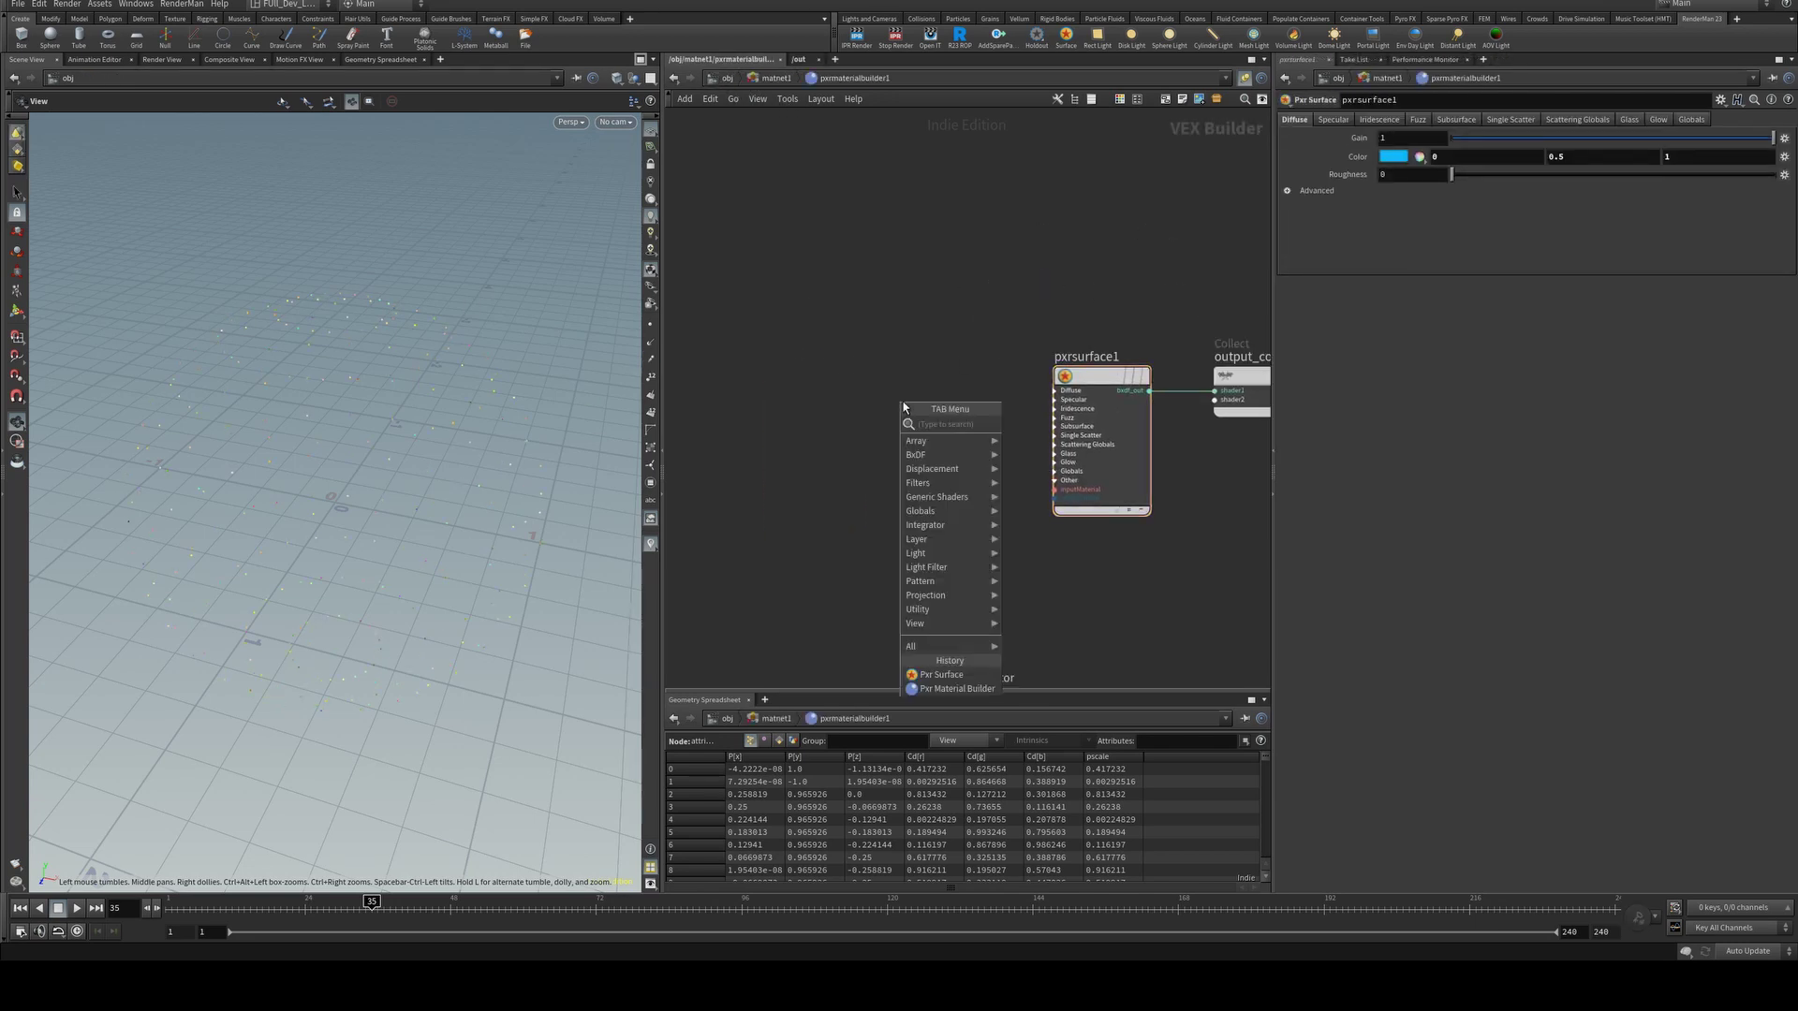
{"action": "type", "text": "px"}
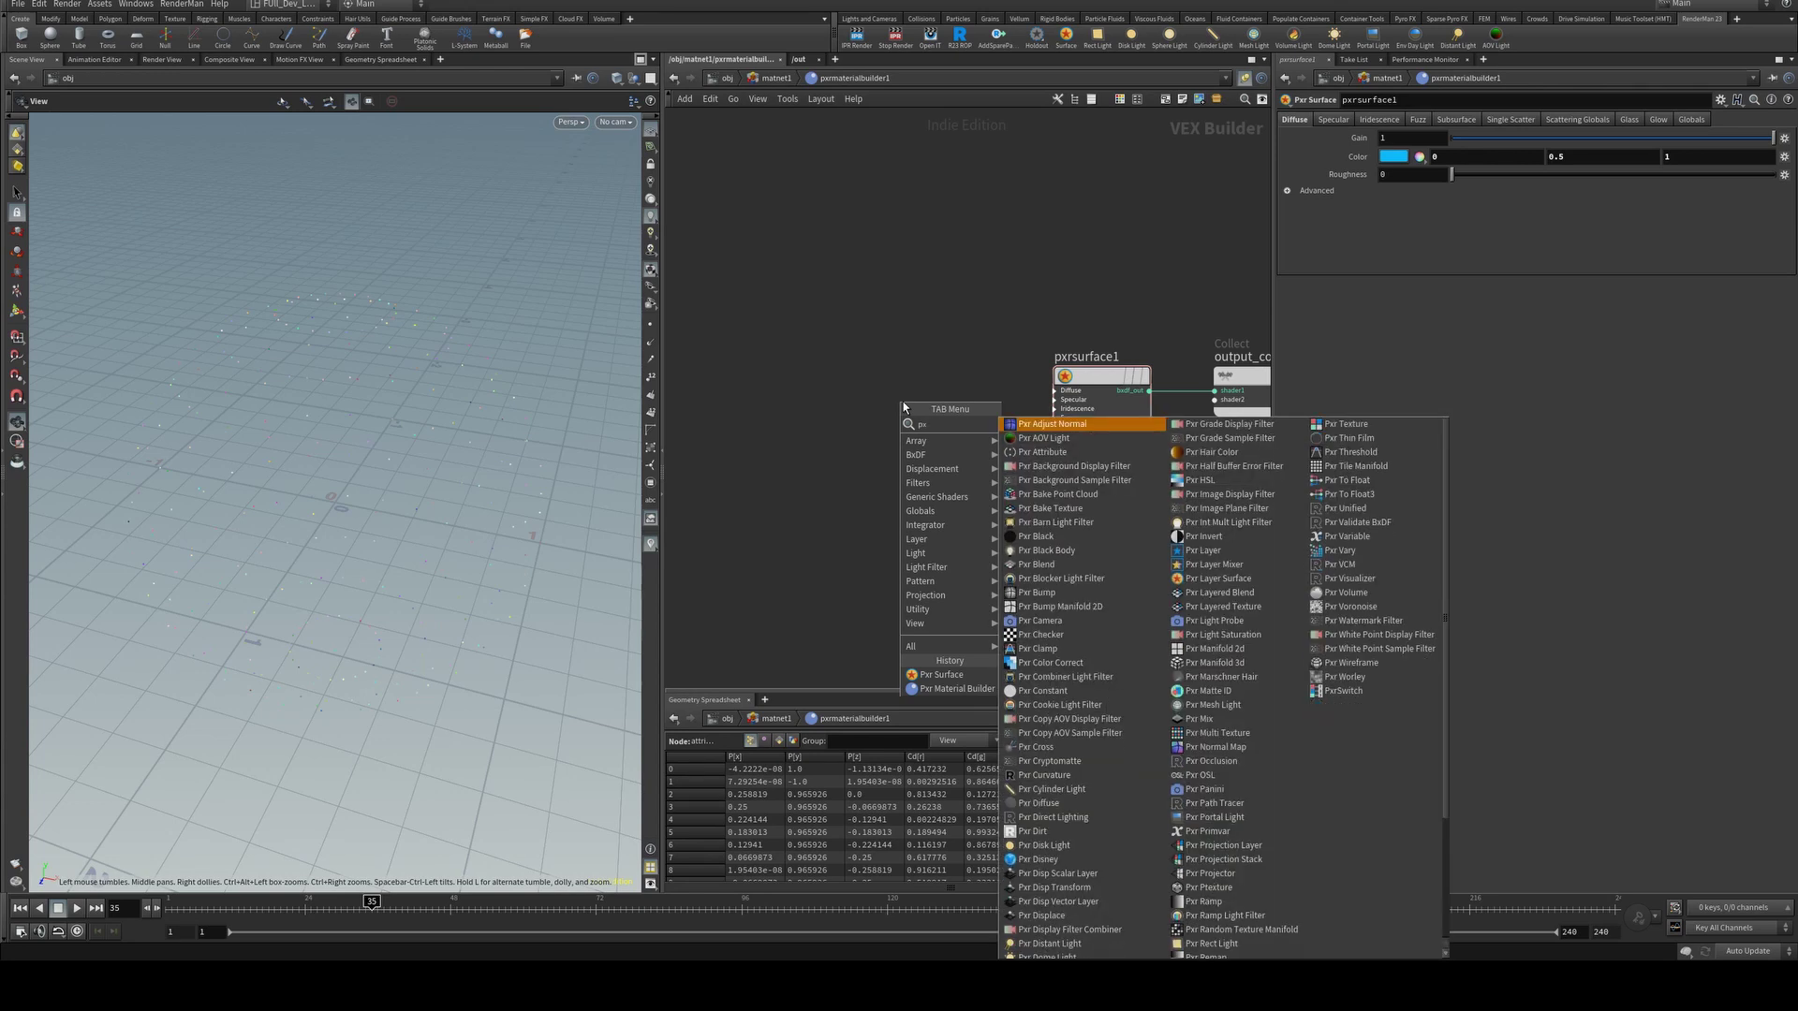
{"action": "type", "text": "rprim"}
{"action": "key", "text": "Return"}
{"action": "left_click", "coordinate": [902, 412]}
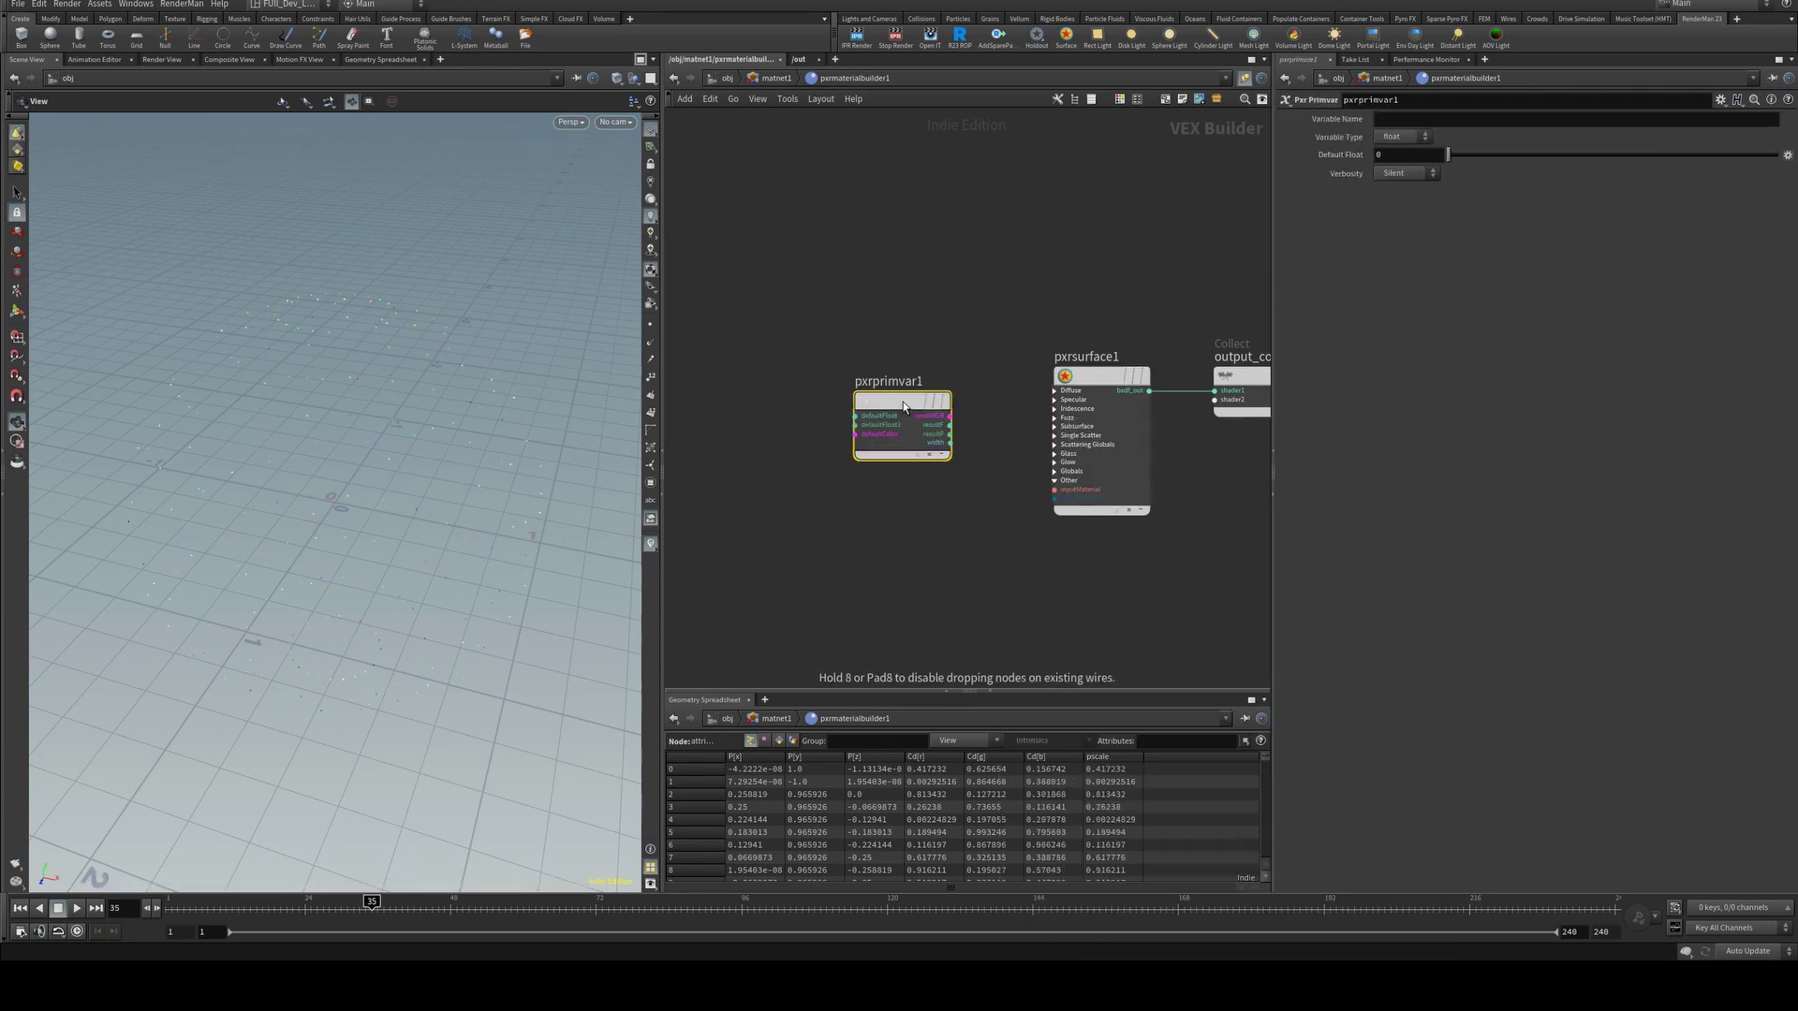
{"action": "left_click", "coordinate": [950, 415]}
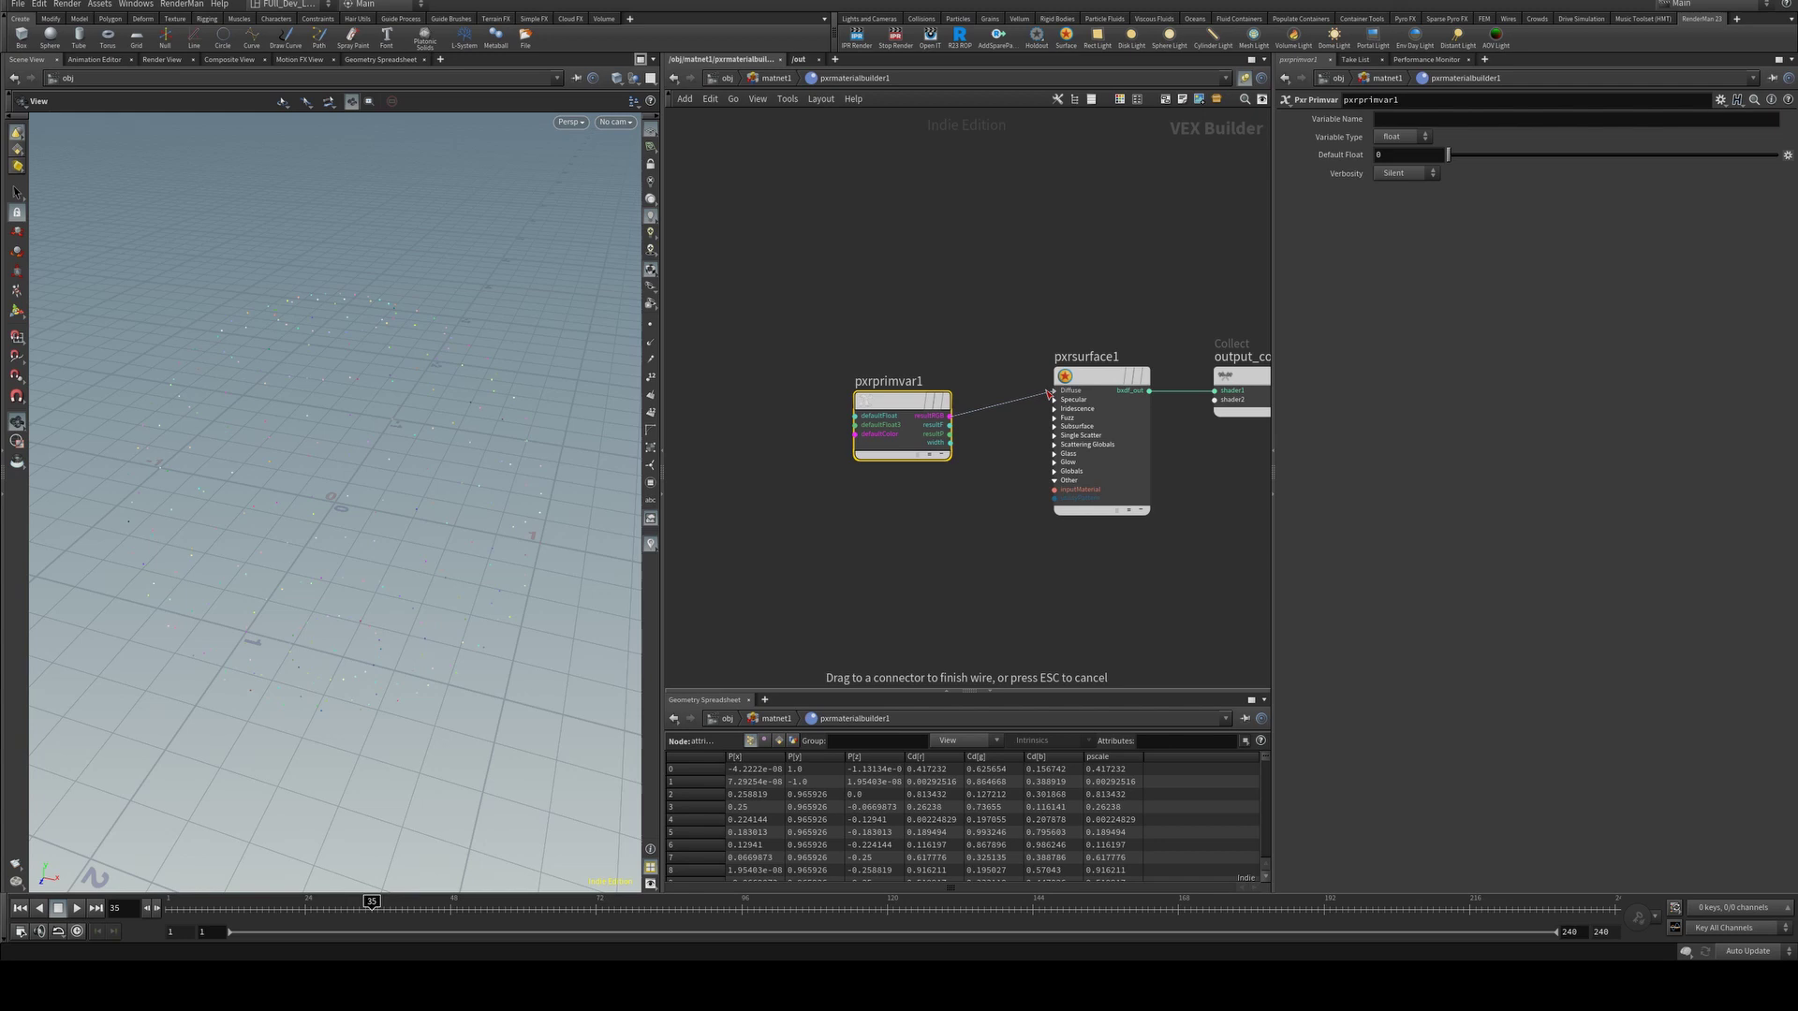
{"action": "left_click", "coordinate": [1063, 391]}
{"action": "left_click", "coordinate": [1094, 439]}
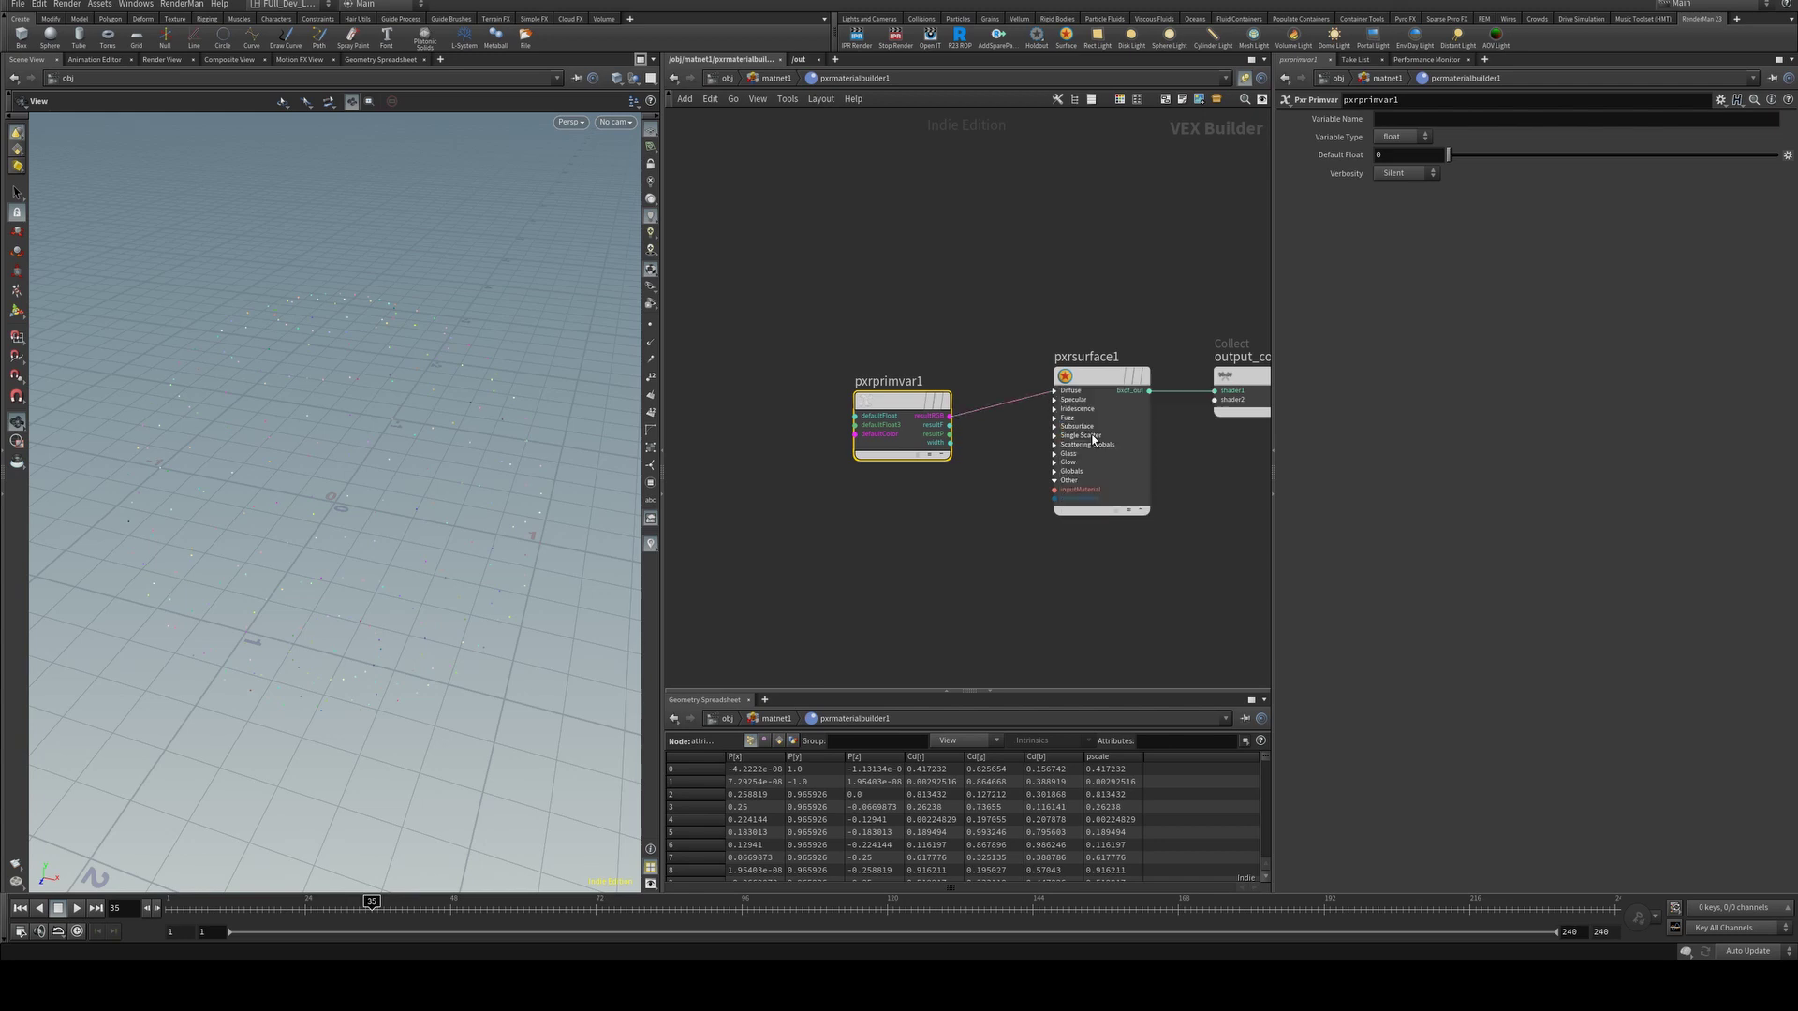
Set the primvar's Variable Name to Cd with type color, and render.
{"action": "left_click", "coordinate": [1402, 121]}
{"action": "left_click", "coordinate": [1402, 136]}
{"action": "left_click", "coordinate": [1395, 179]}
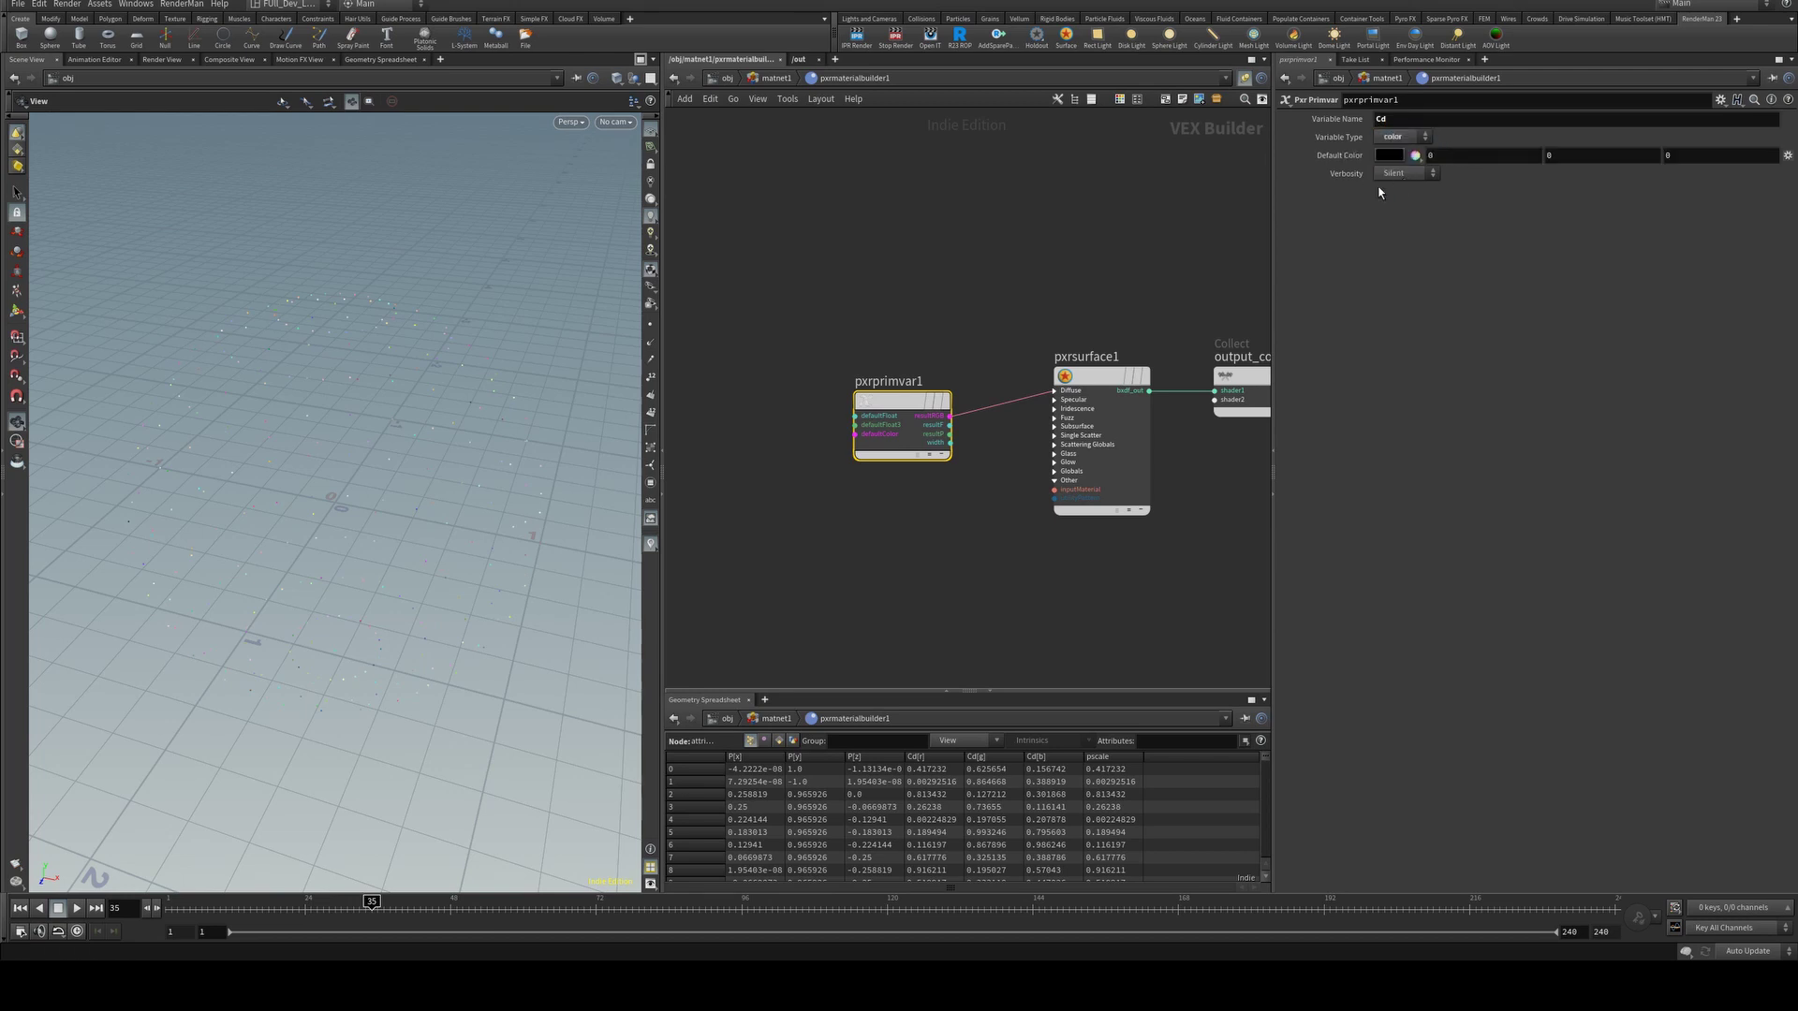
{"action": "left_click", "coordinate": [854, 40]}
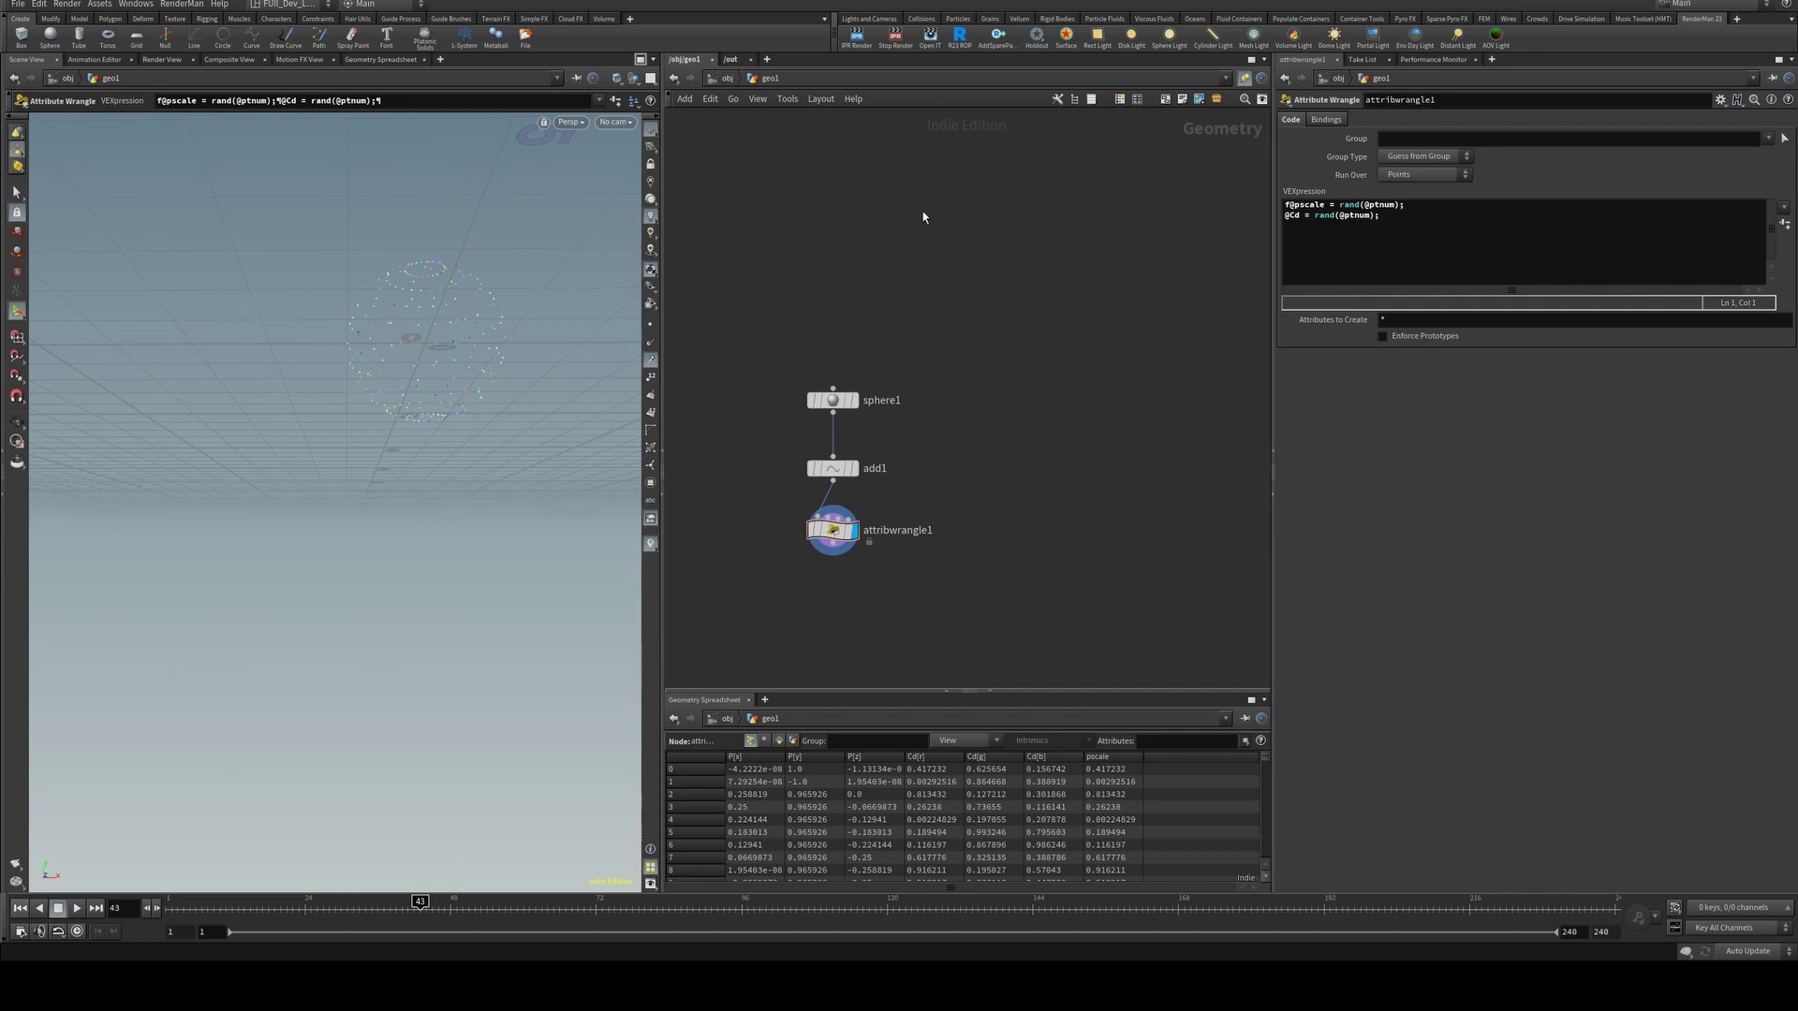
Display sphere1 and emit particles from it with Source Particle Emitter, placing source_particles below geo1.
{"action": "left_click", "coordinate": [853, 401]}
{"action": "left_click", "coordinate": [840, 403]}
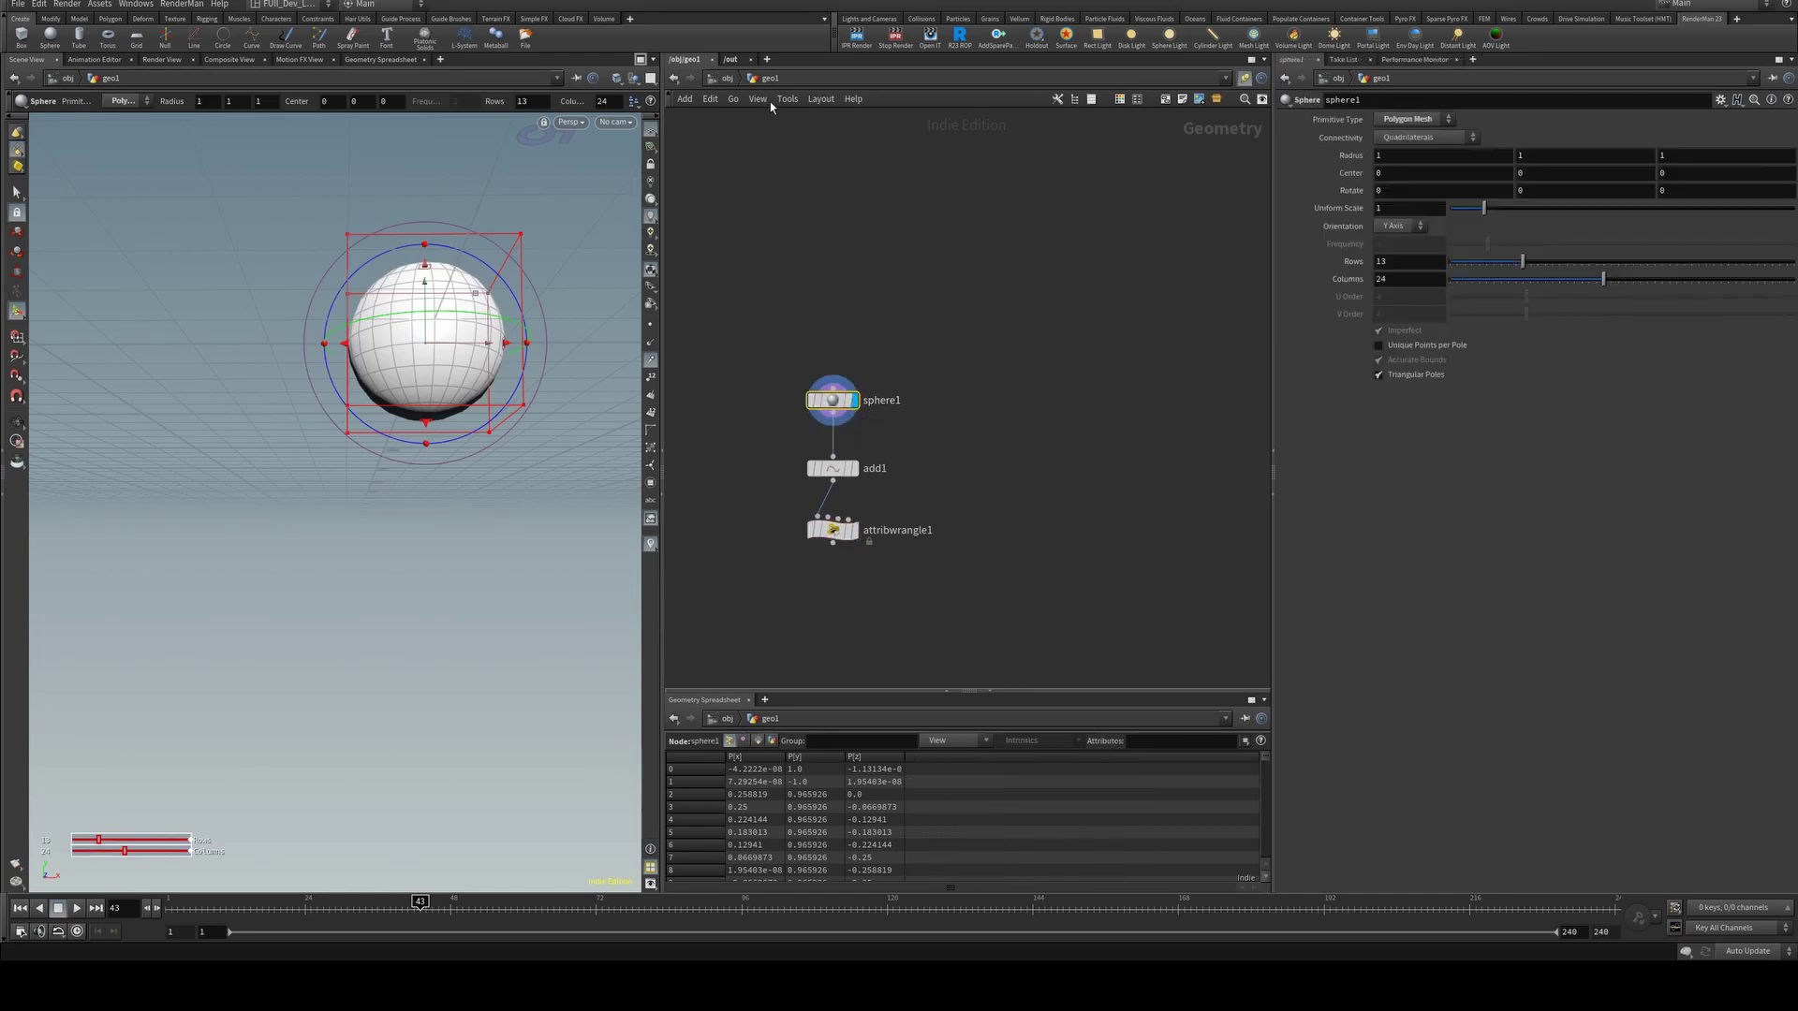
{"action": "left_click", "coordinate": [726, 79]}
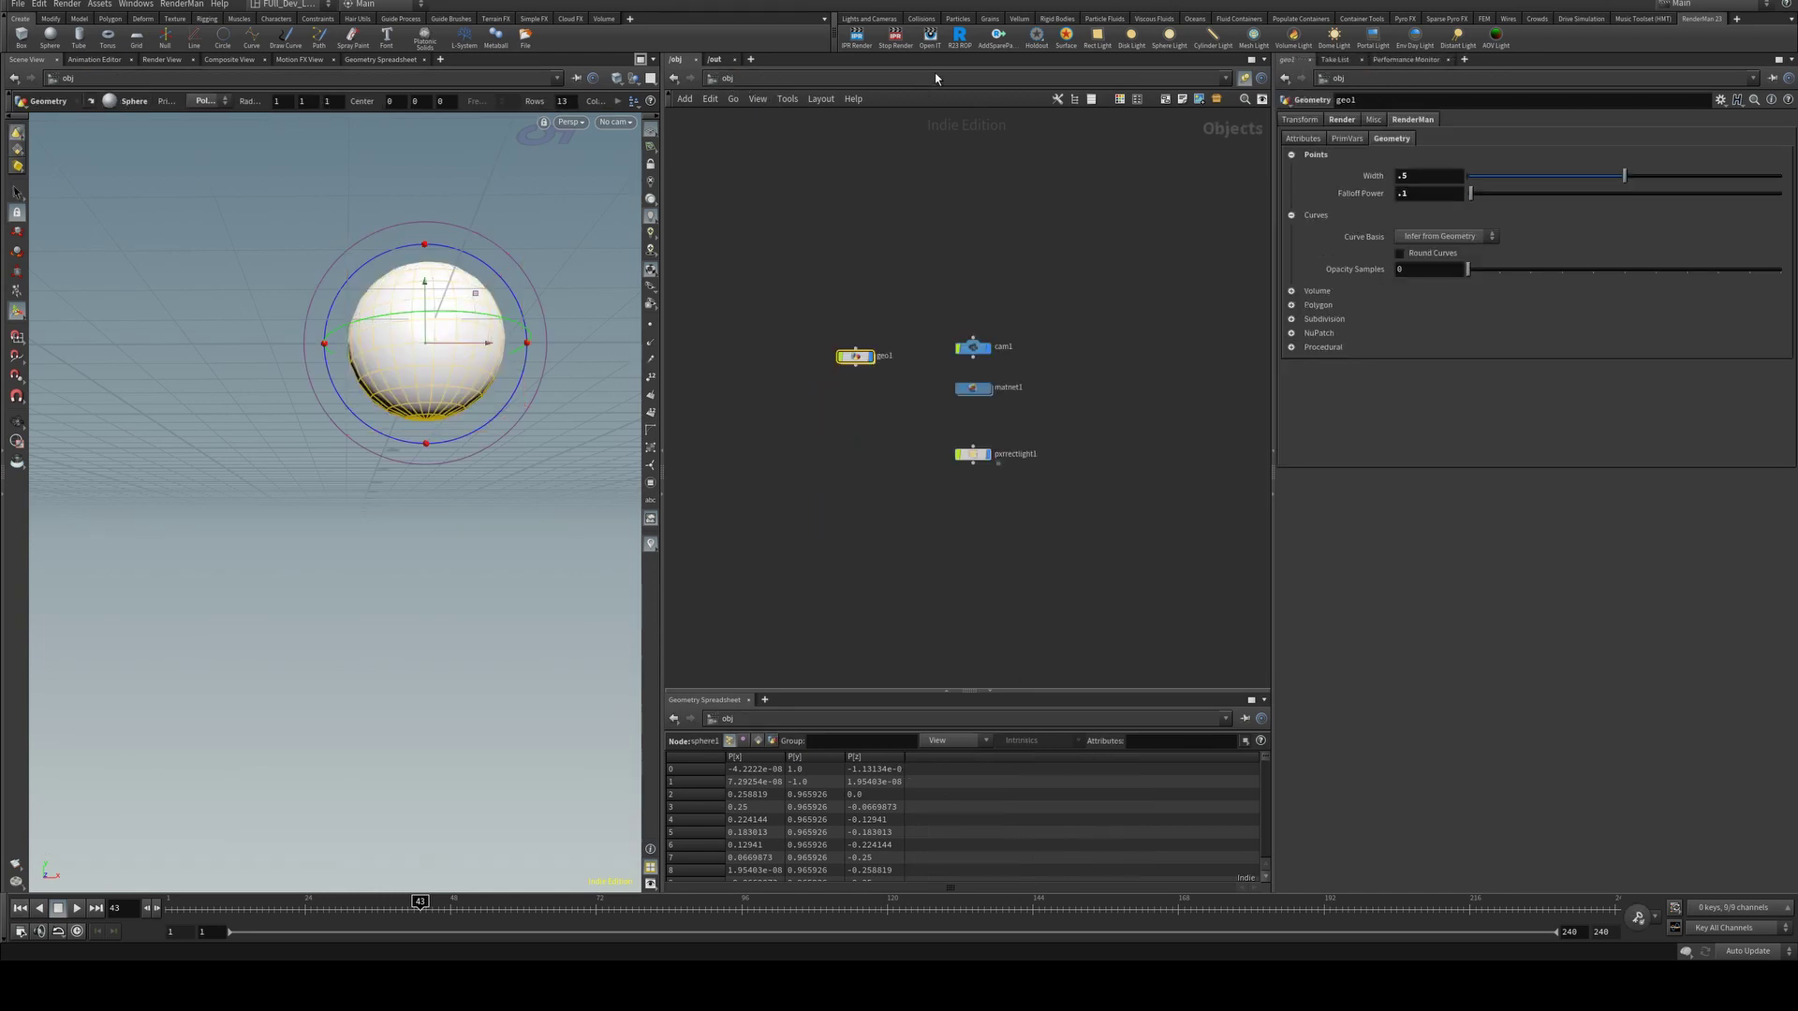
{"action": "left_click", "coordinate": [961, 19]}
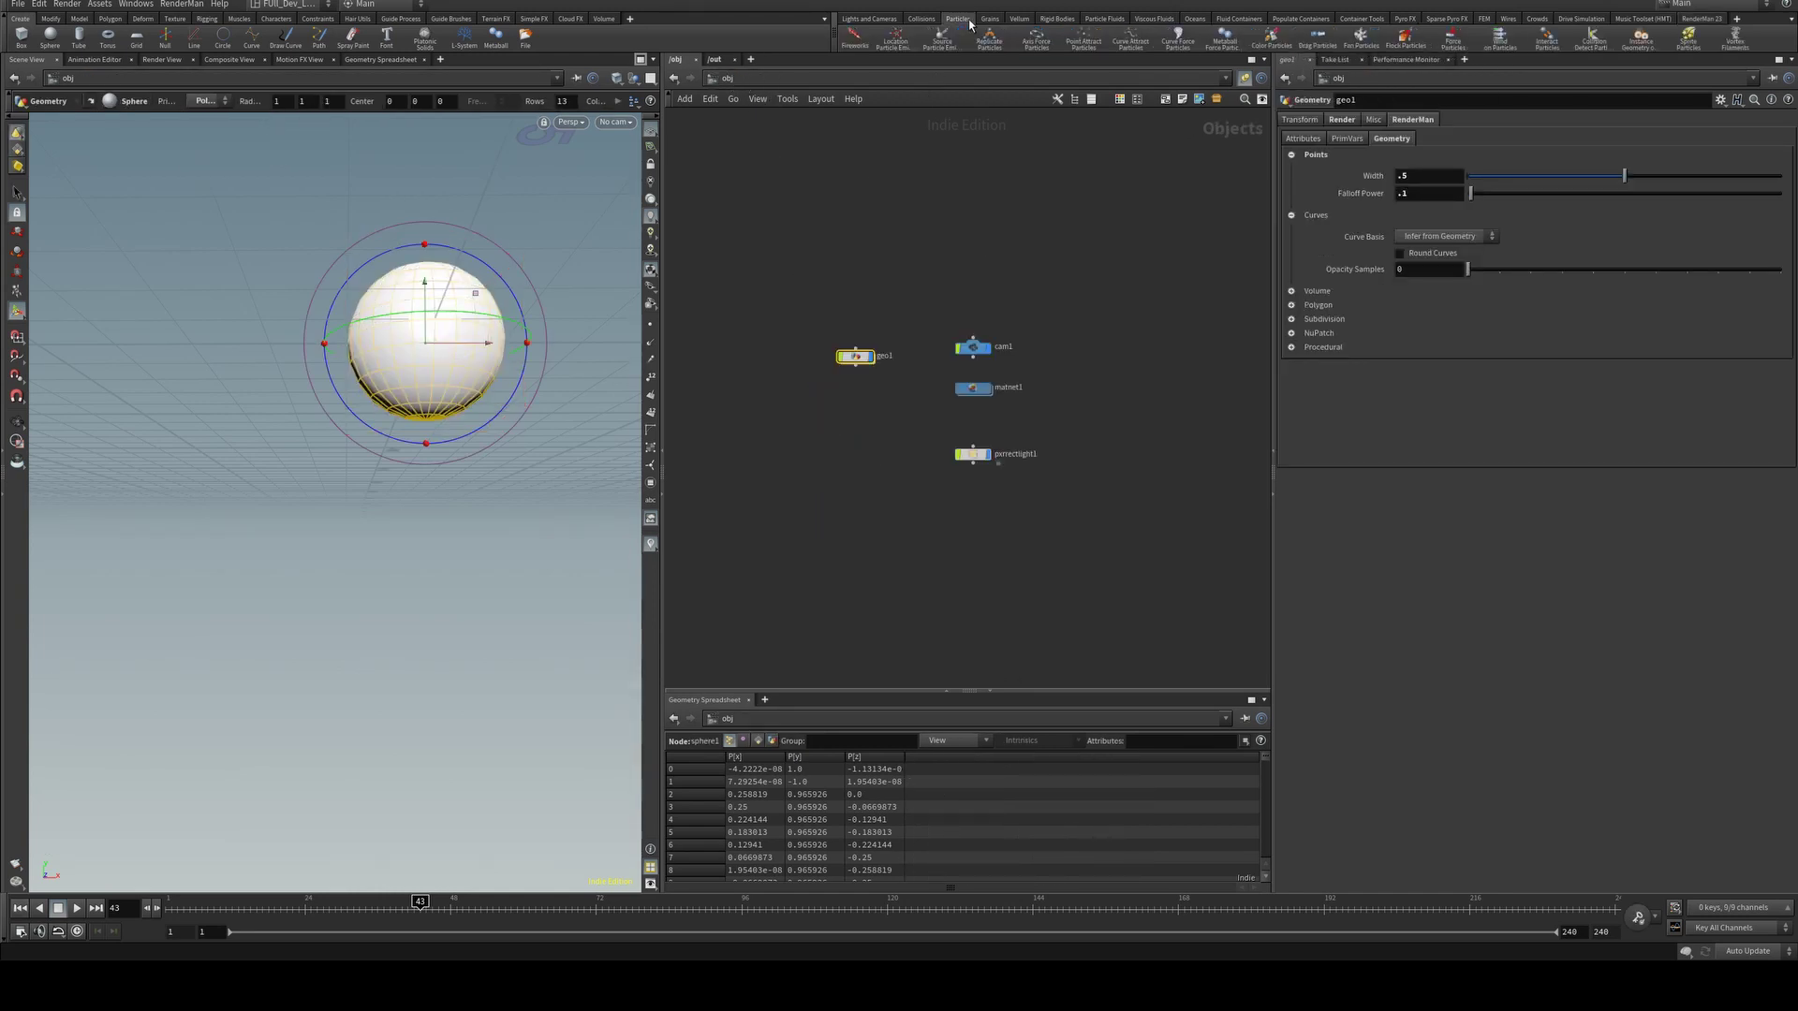
{"action": "left_click", "coordinate": [941, 47]}
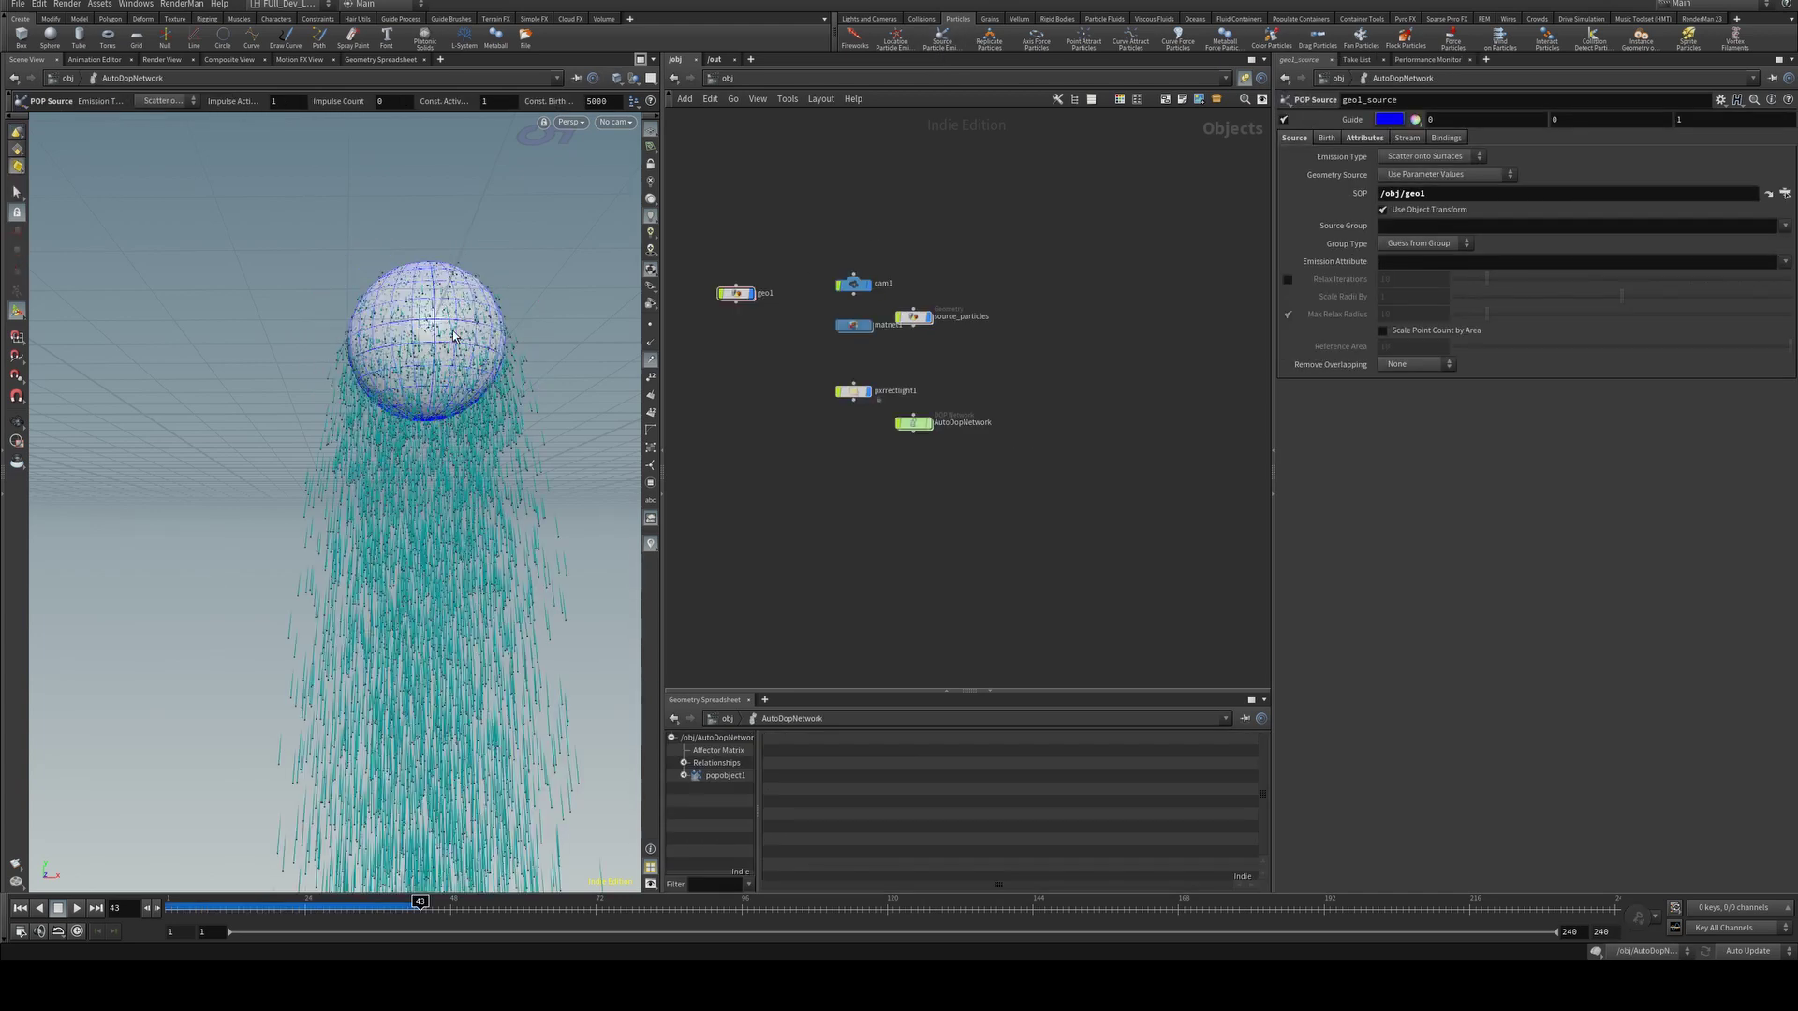
{"action": "left_click_drag", "start_coordinate": [913, 317], "coordinate": [737, 363]}
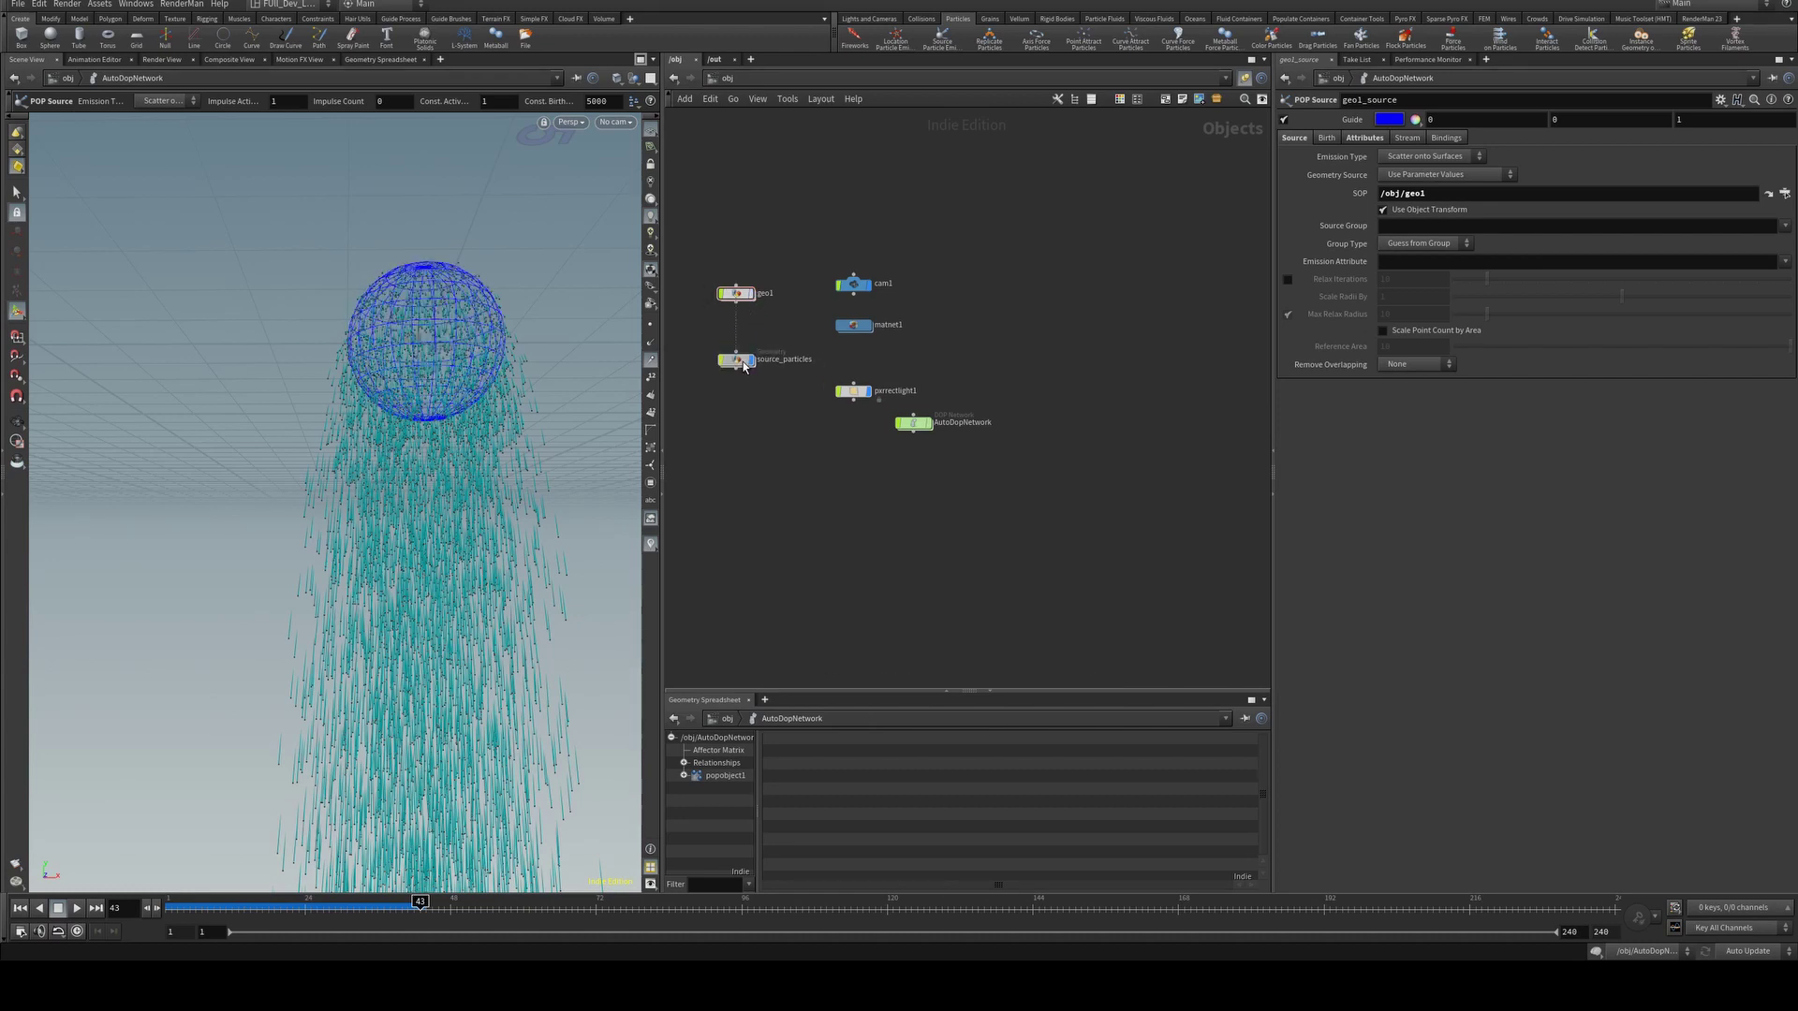
{"action": "left_click", "coordinate": [746, 365]}
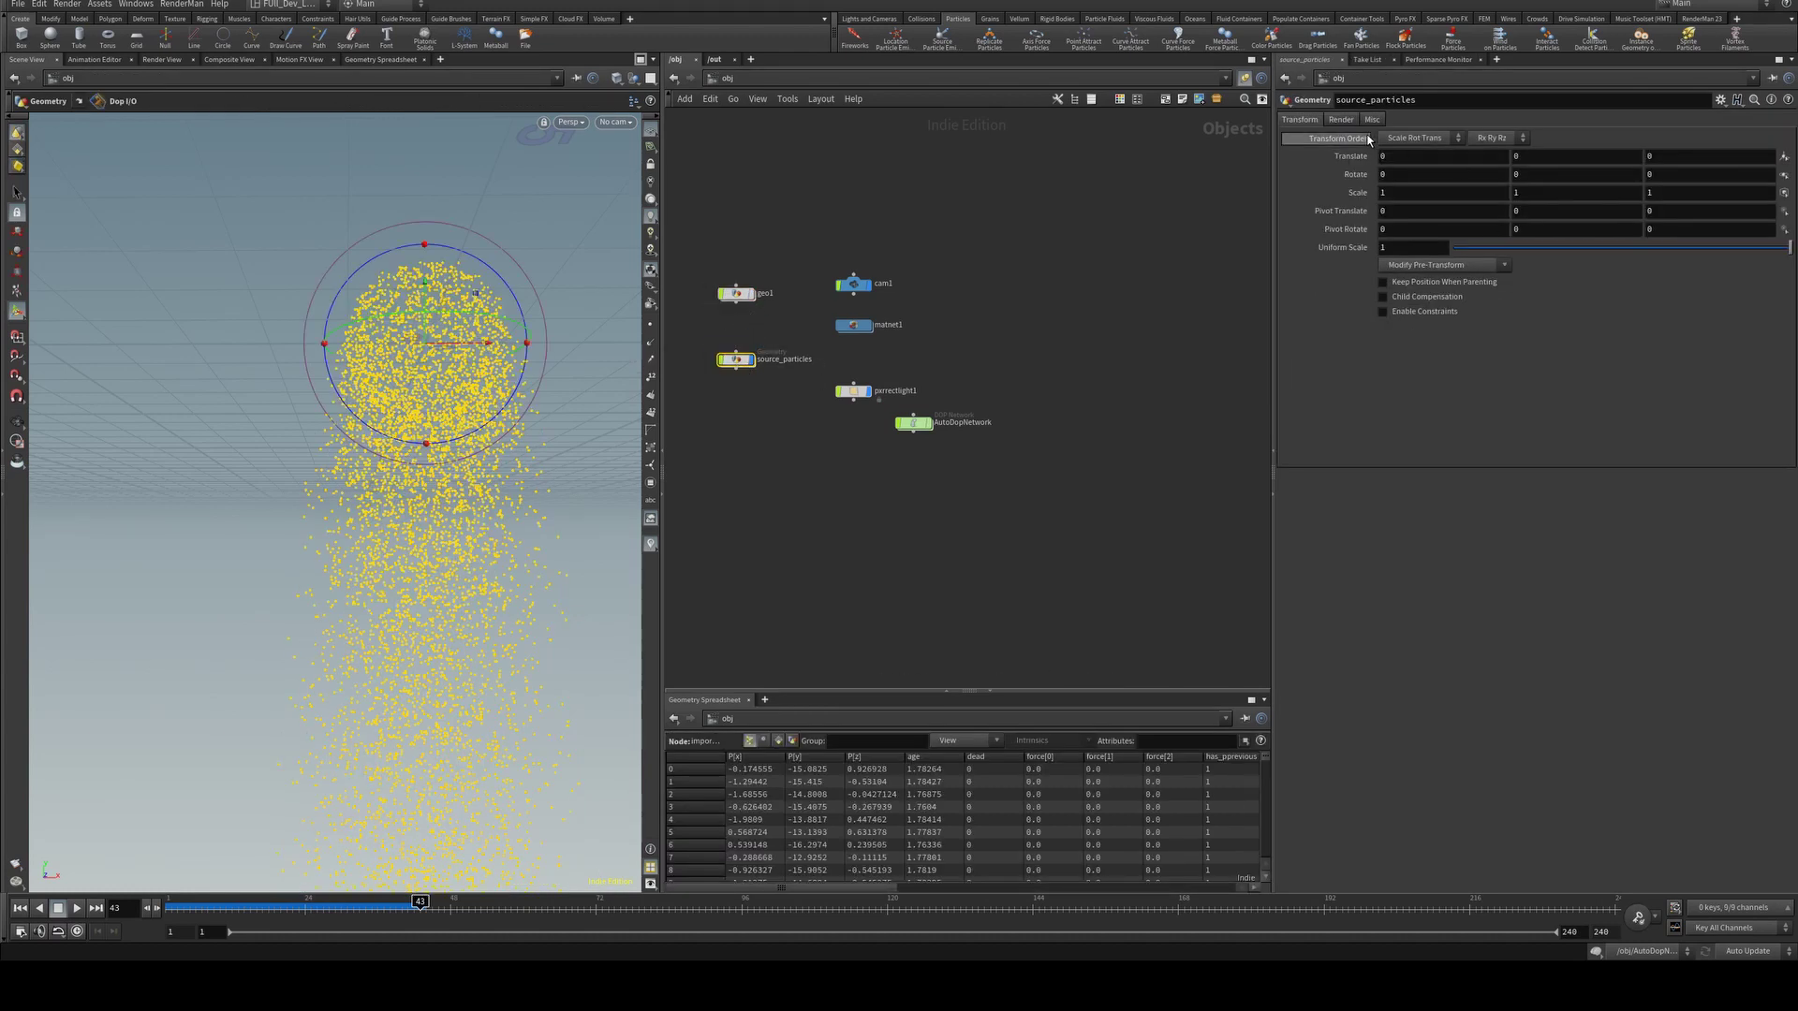
Inside source_particles, paste attribwrangle1 under import_source and display it.
{"action": "double_click", "coordinate": [738, 362]}
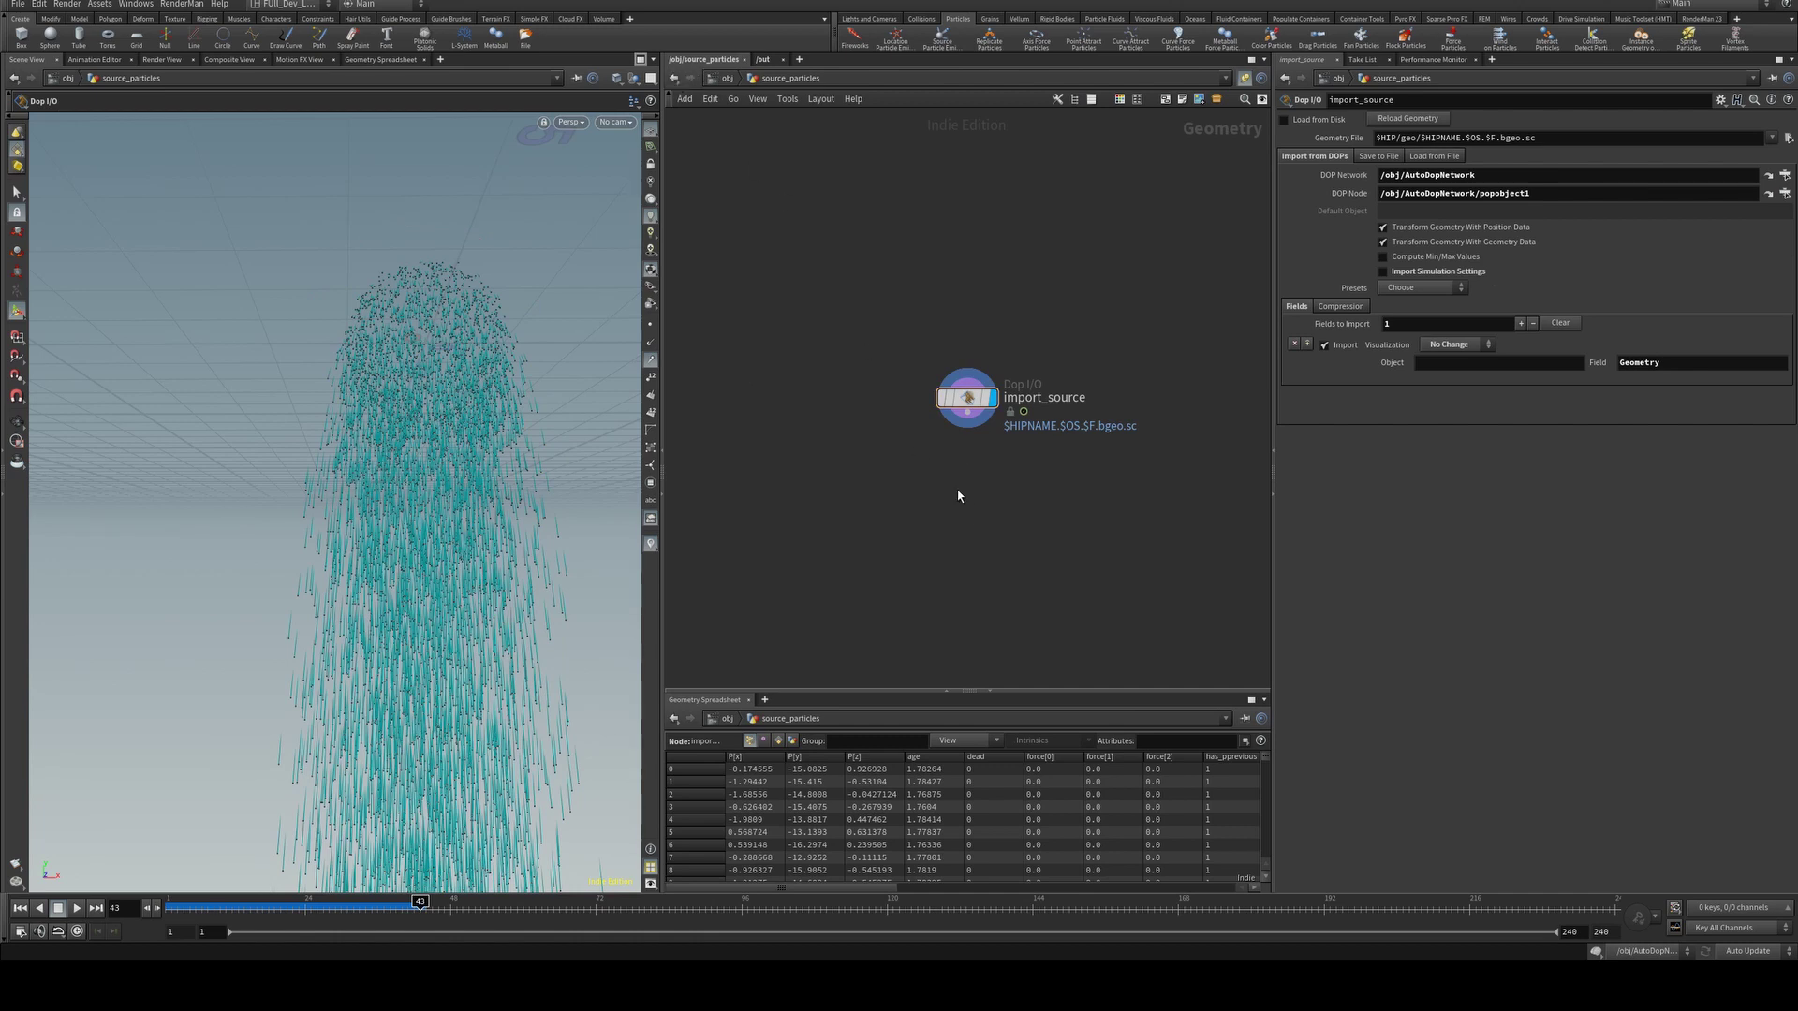
{"action": "key", "text": "ctrl+v"}
{"action": "left_click_drag", "start_coordinate": [992, 487], "coordinate": [992, 501]}
{"action": "left_click", "coordinate": [993, 501]}
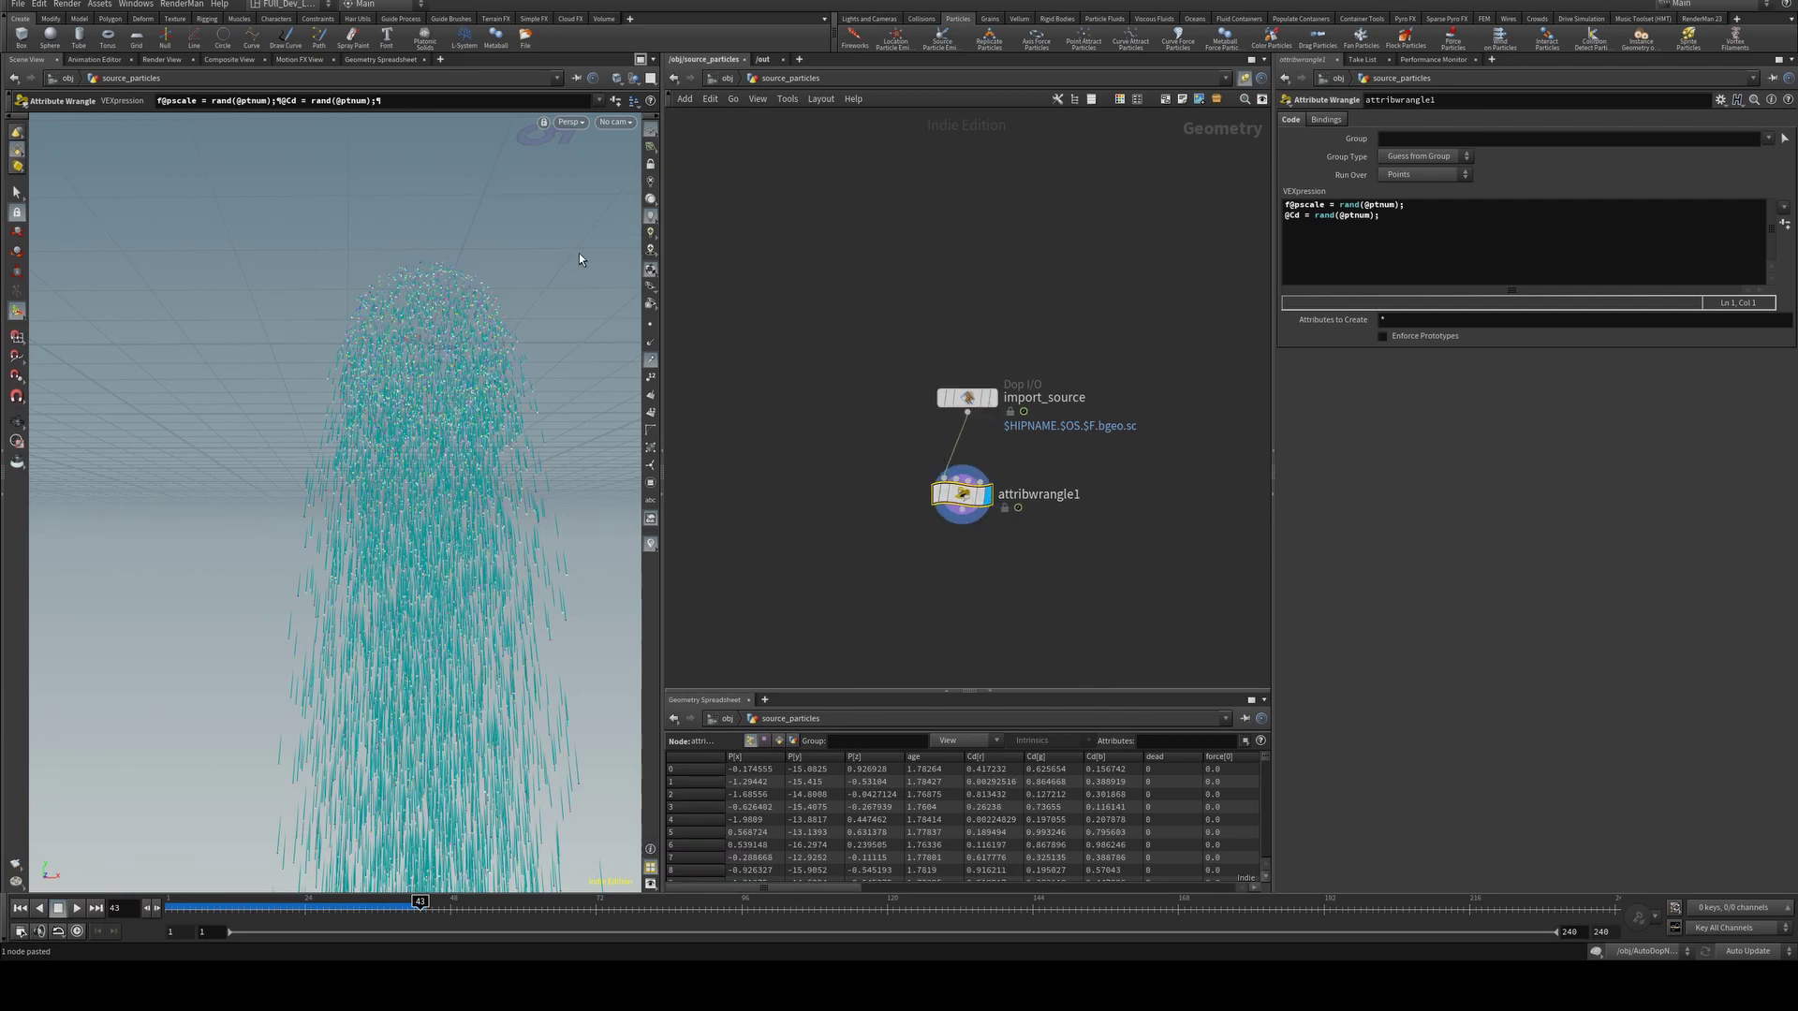
{"action": "key", "text": "Escape"}
{"action": "scroll", "coordinate": [453, 373], "scroll_direction": "up", "scroll_amount": 4}
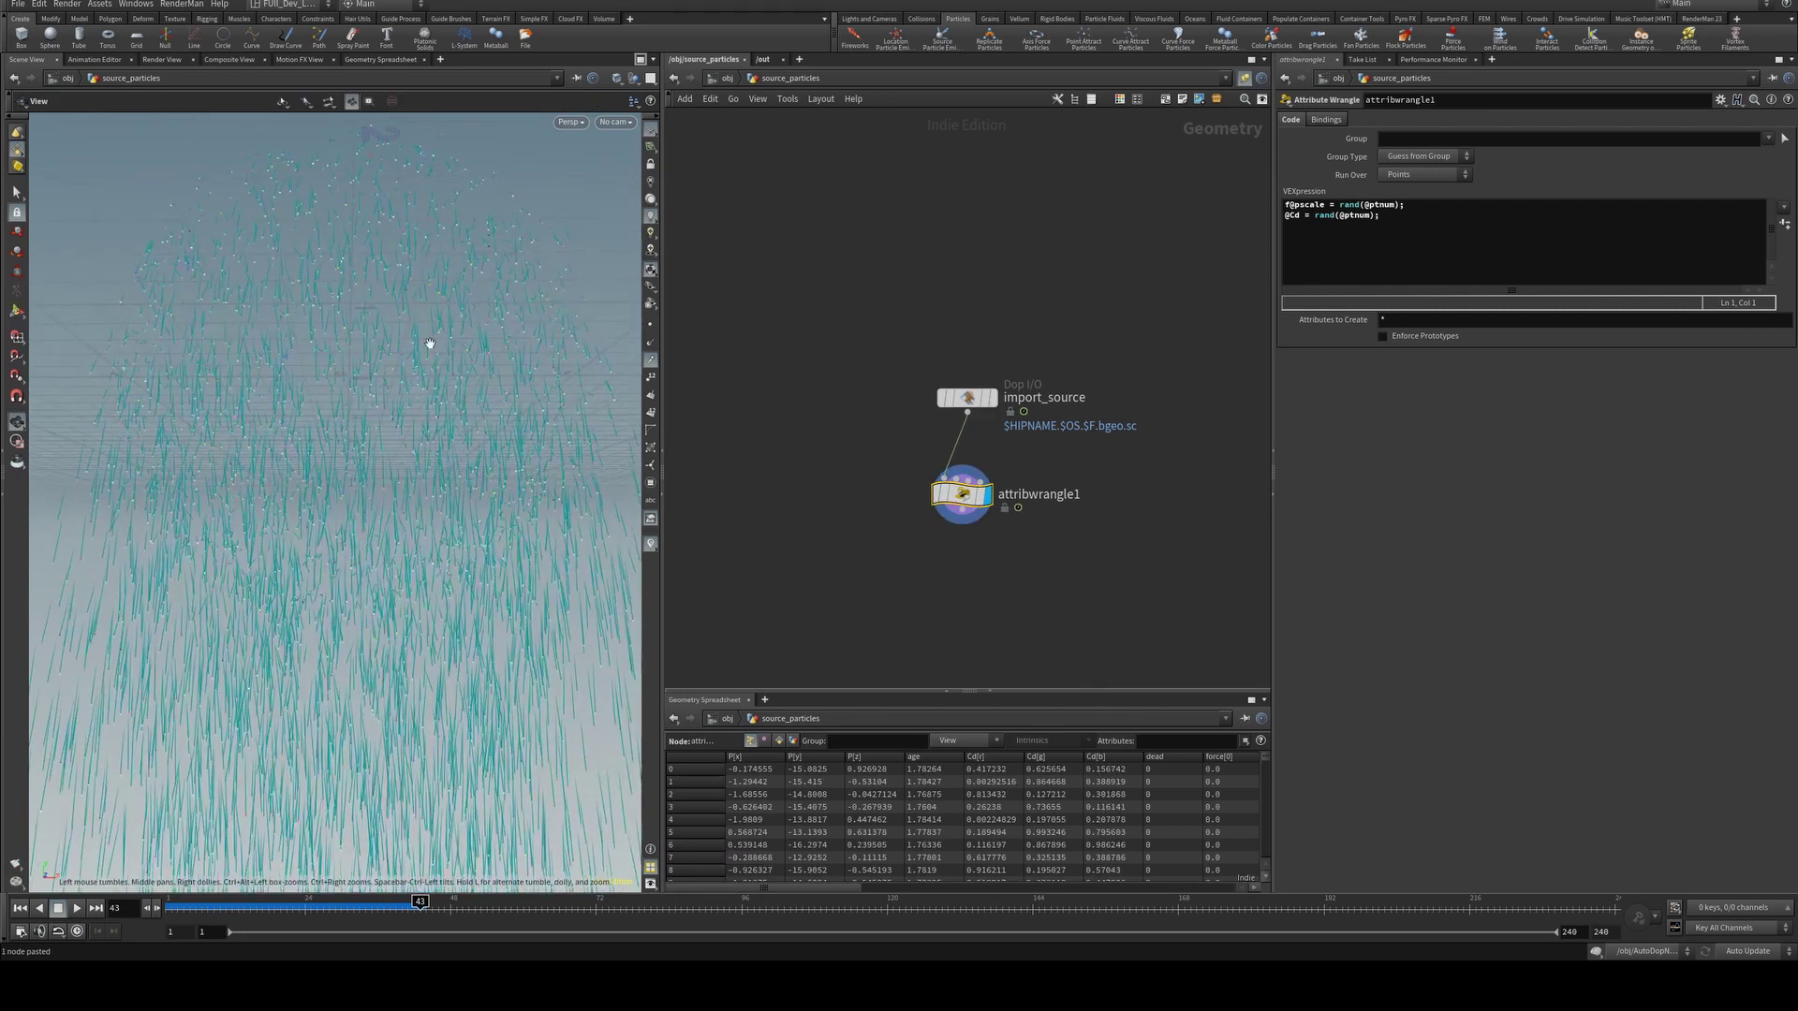
{"action": "key", "text": "Return"}
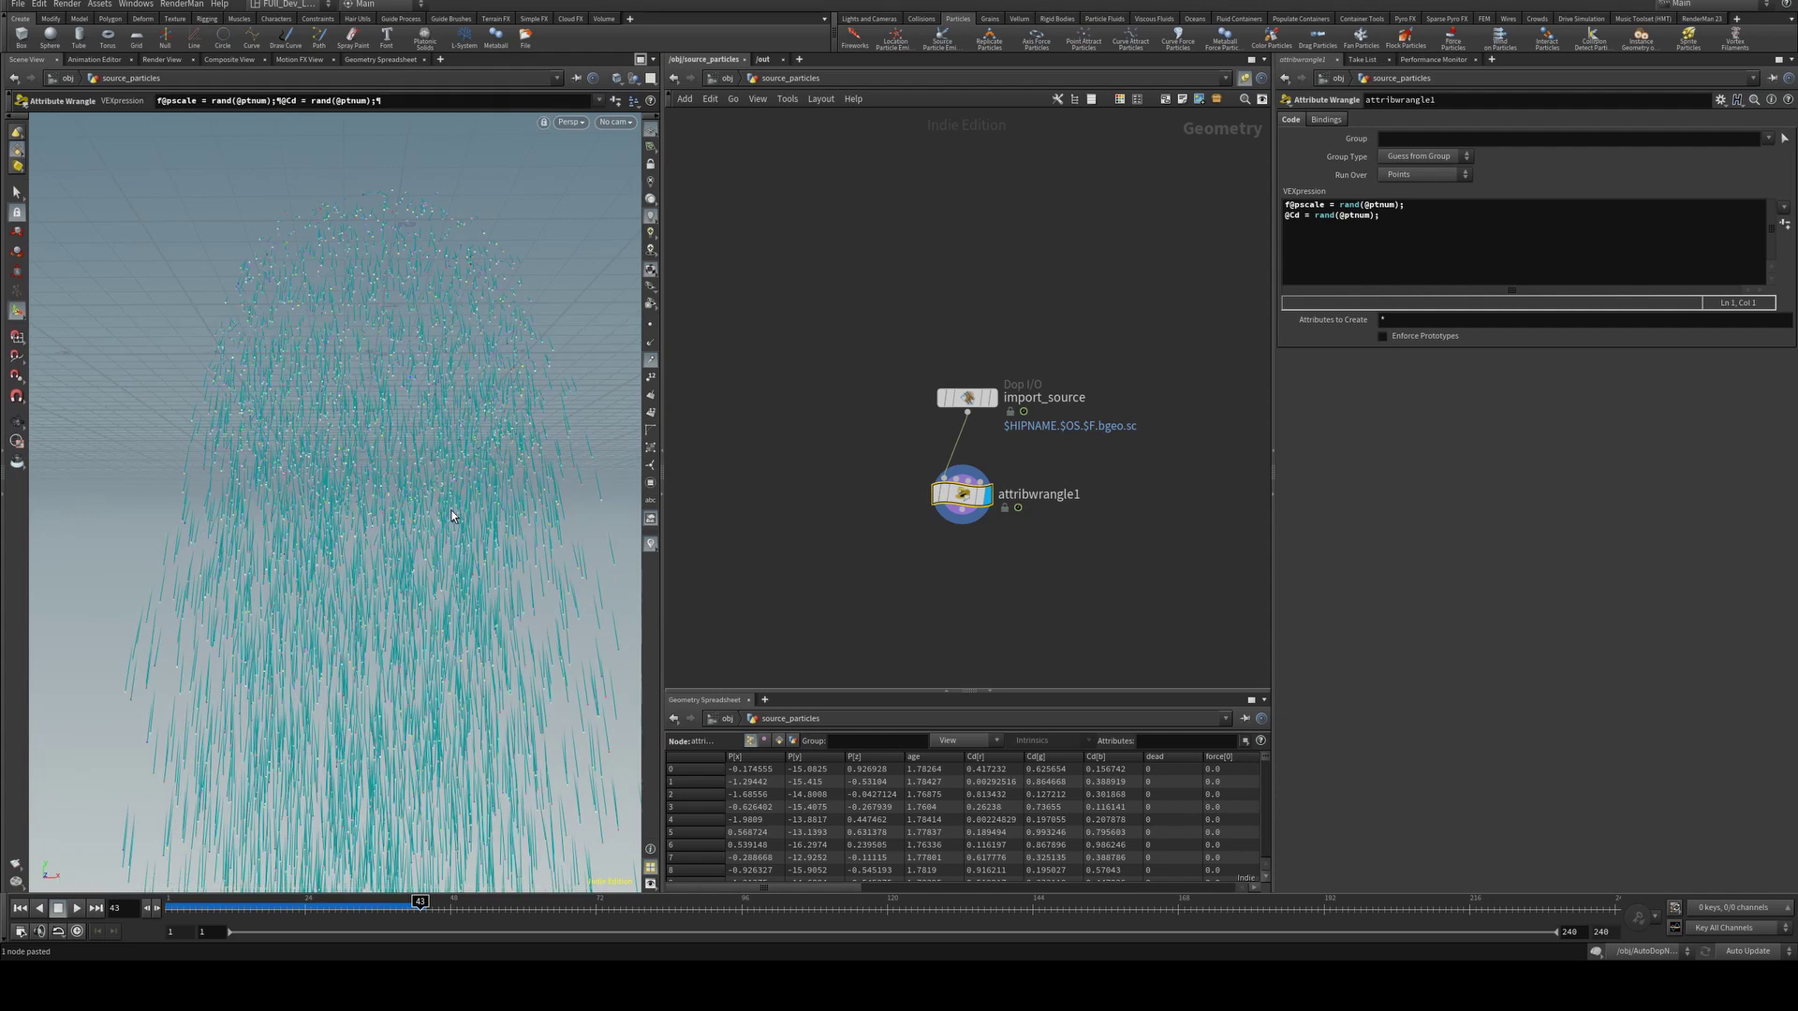
{"action": "left_click", "coordinate": [724, 80]}
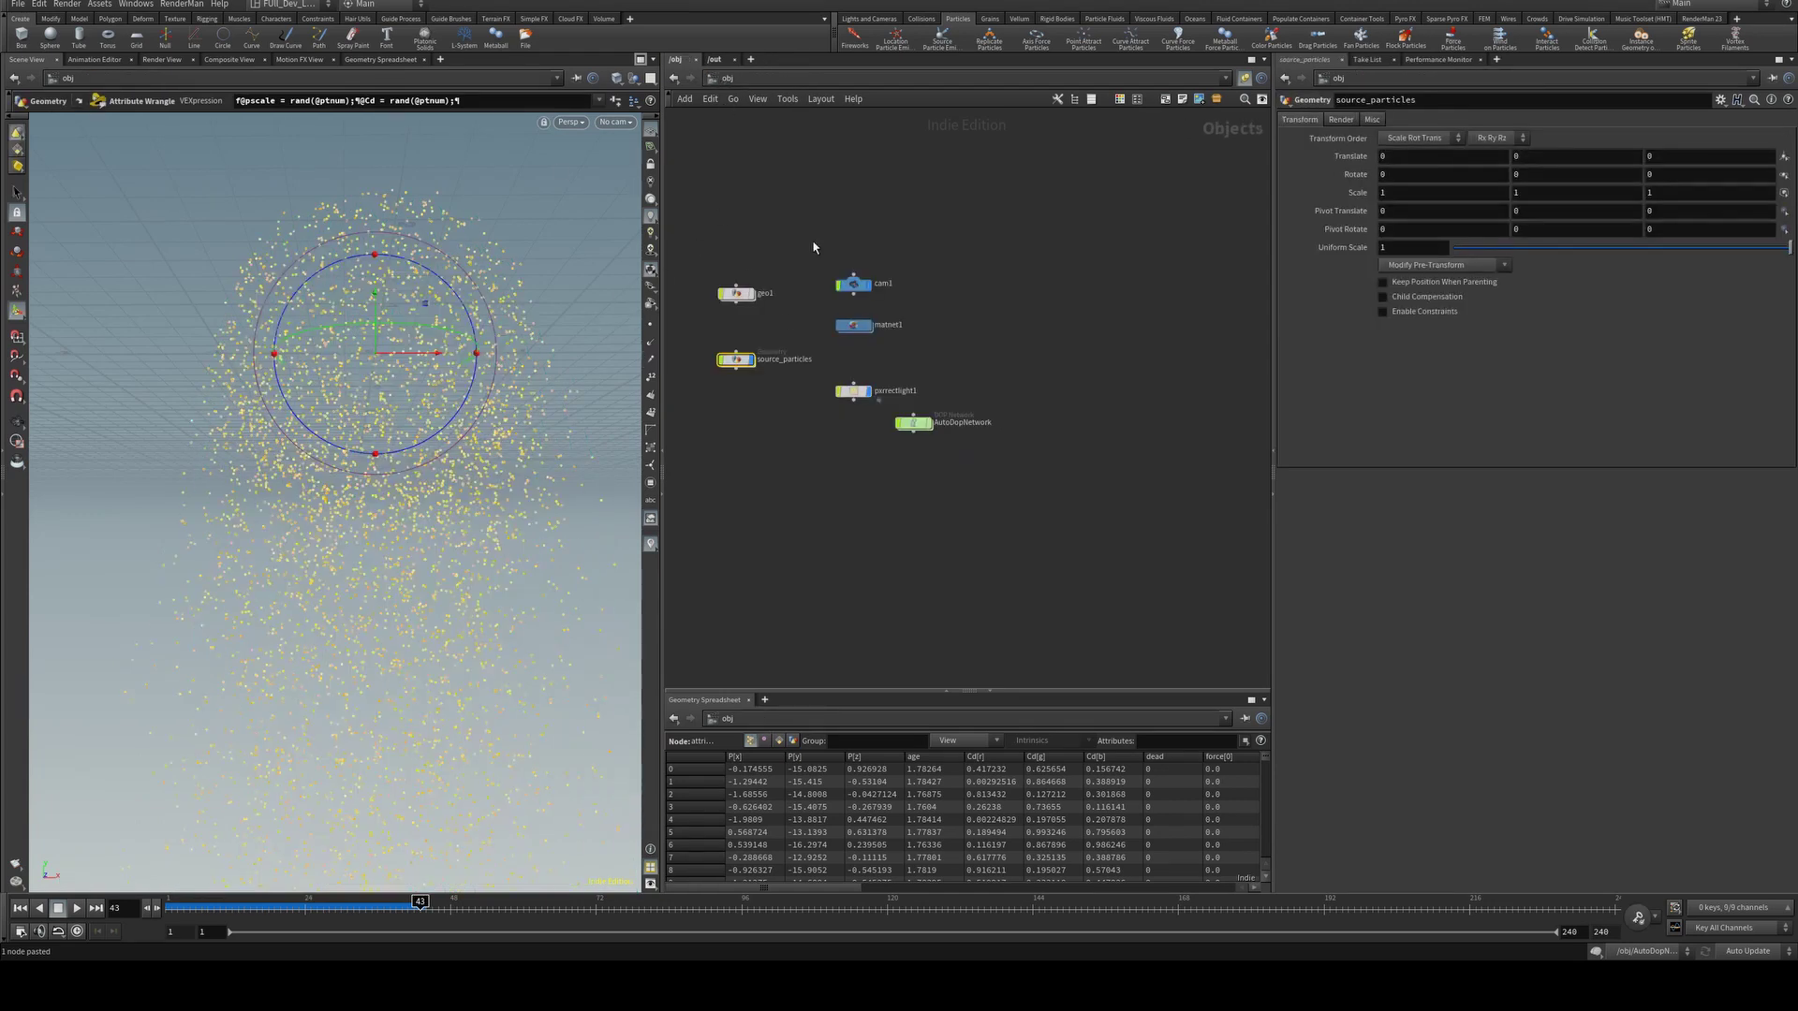
{"action": "double_click", "coordinate": [860, 332]}
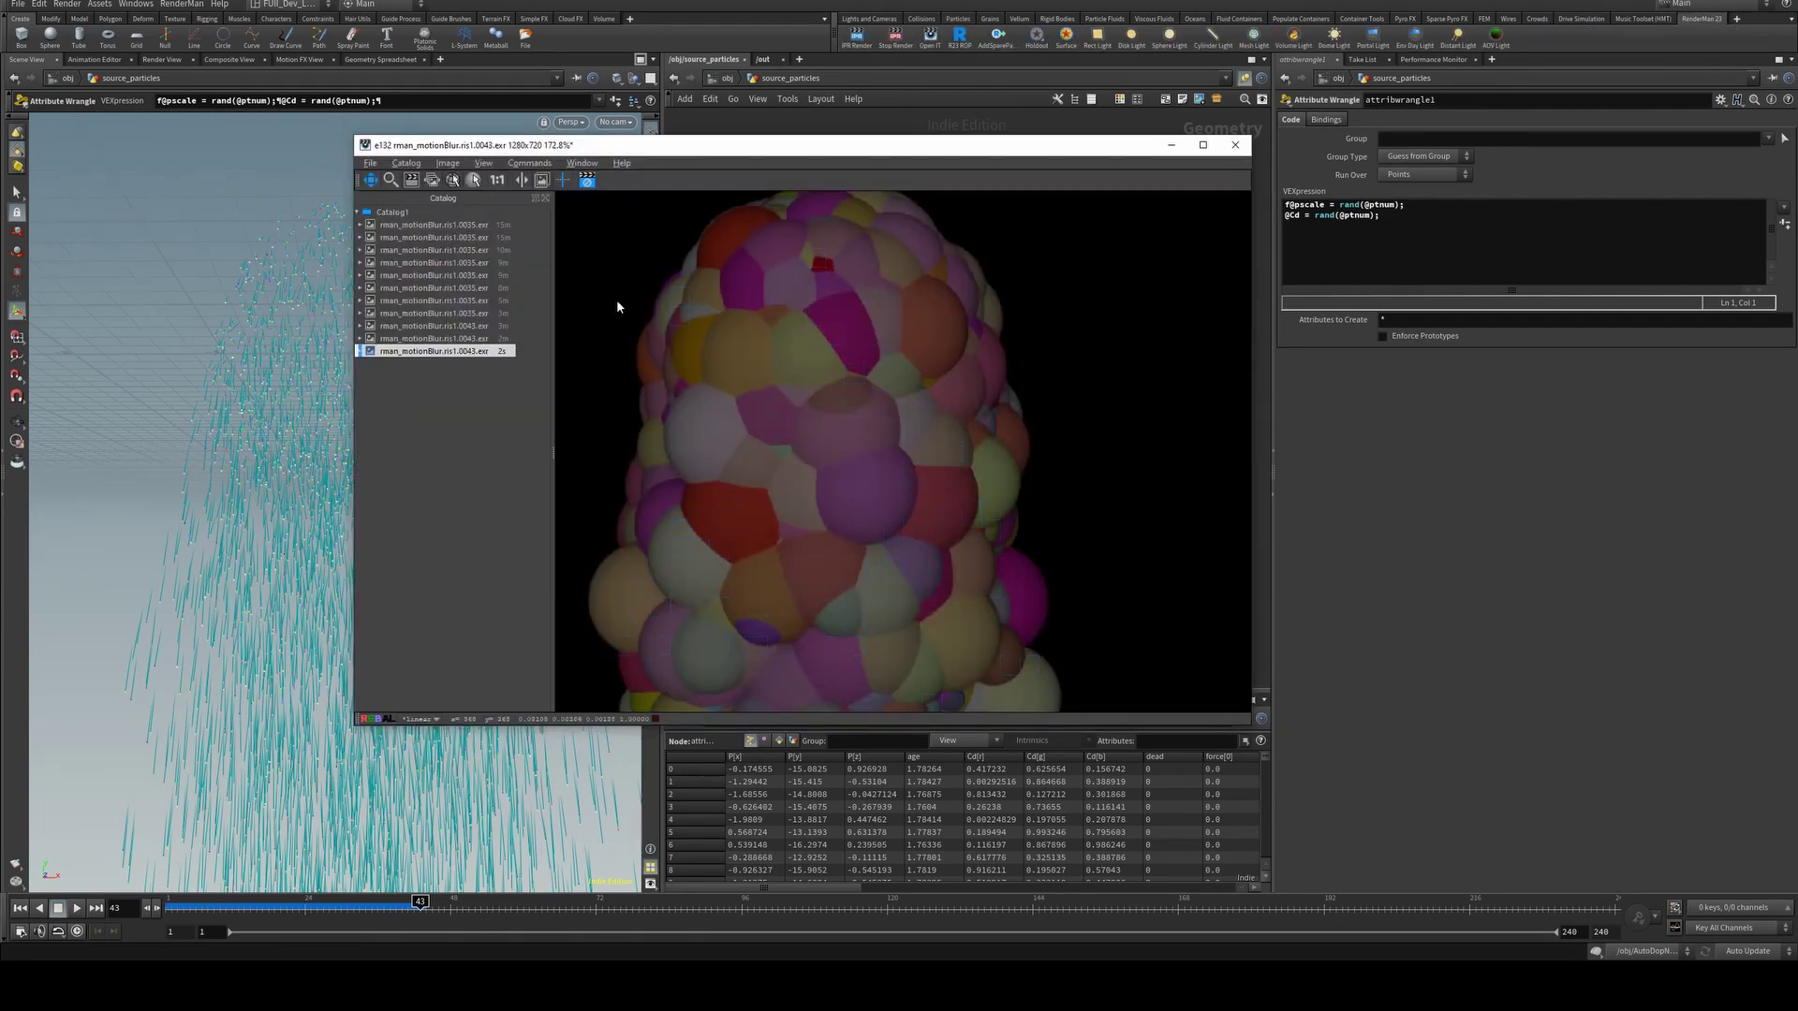
{"action": "left_click", "coordinate": [1399, 205]}
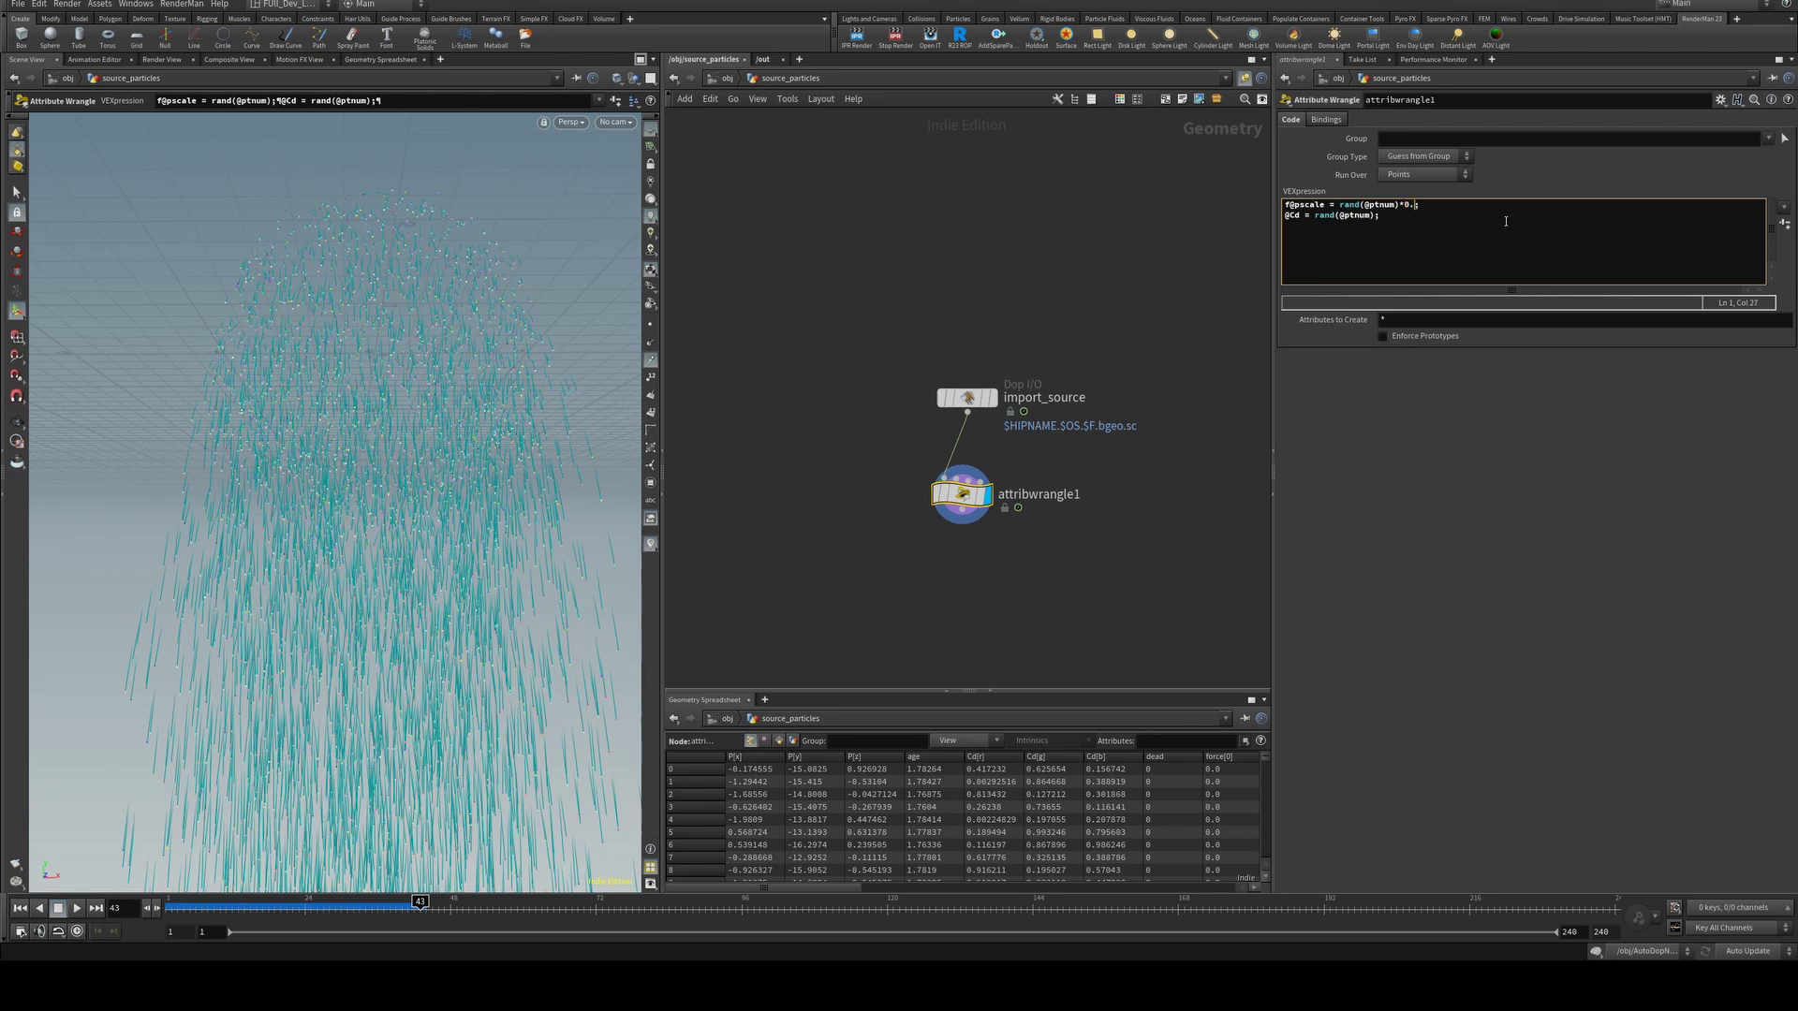
{"action": "key", "text": "alt+Tab"}
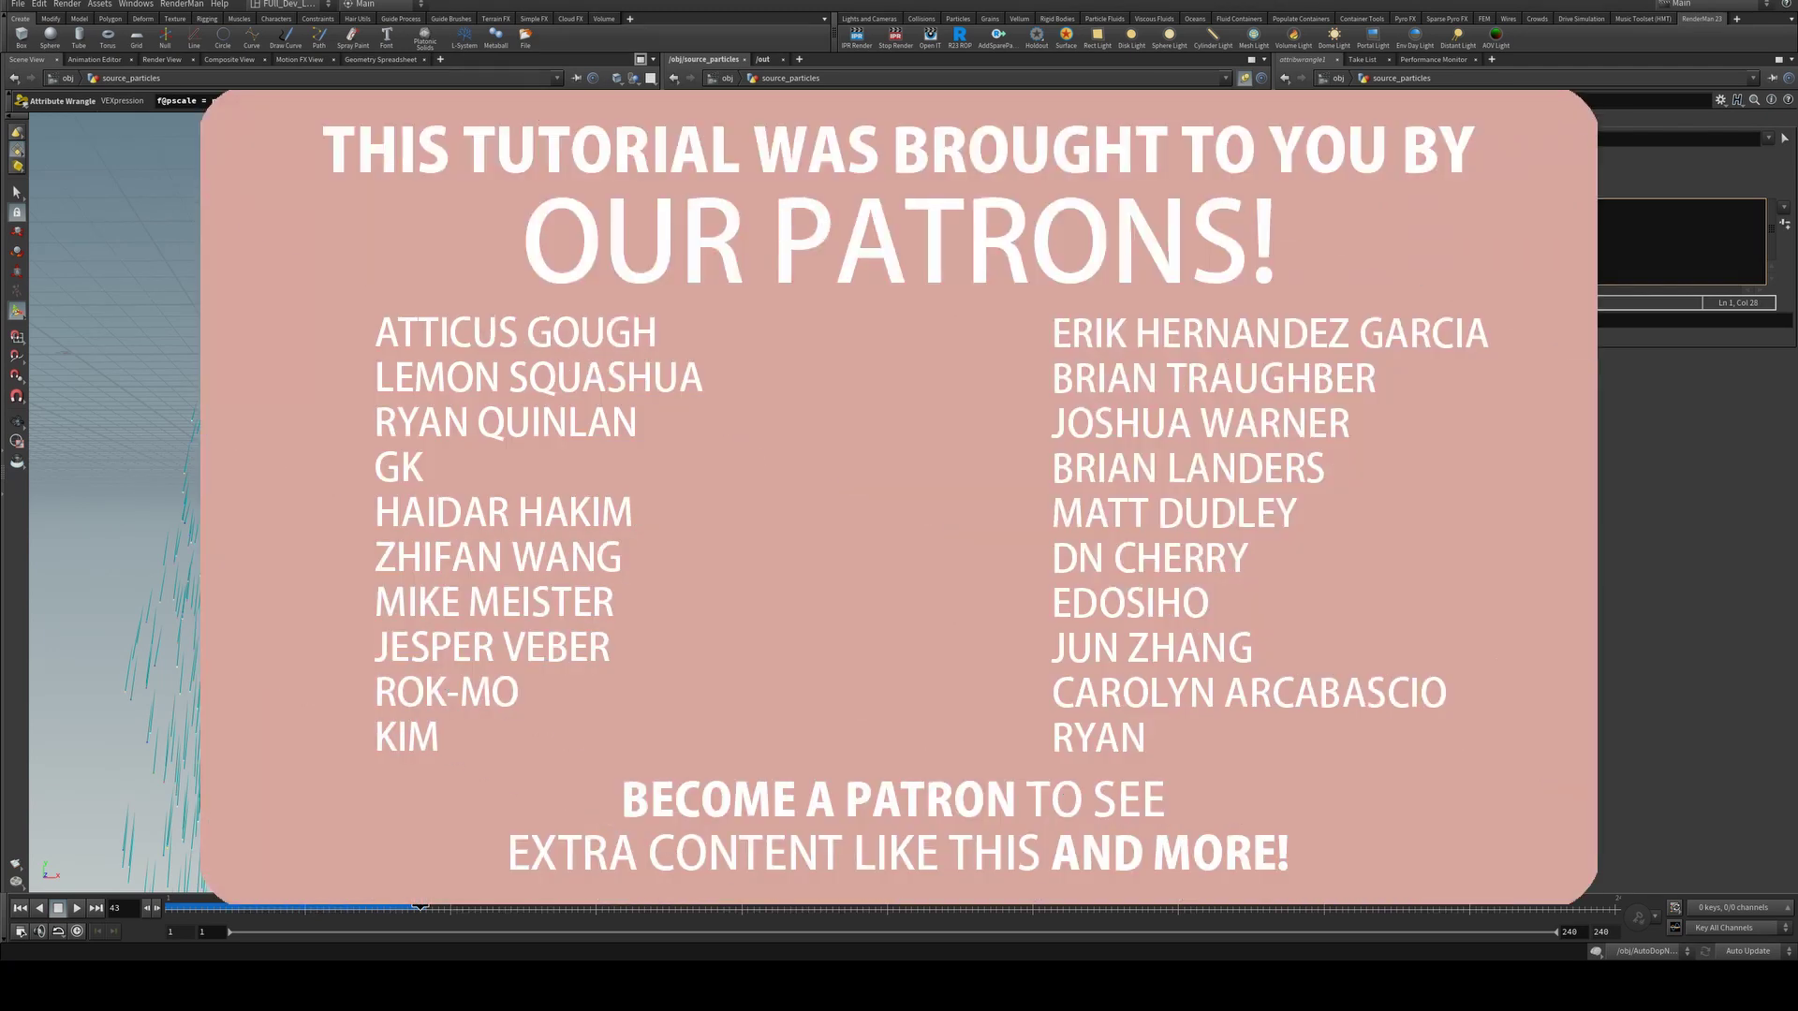